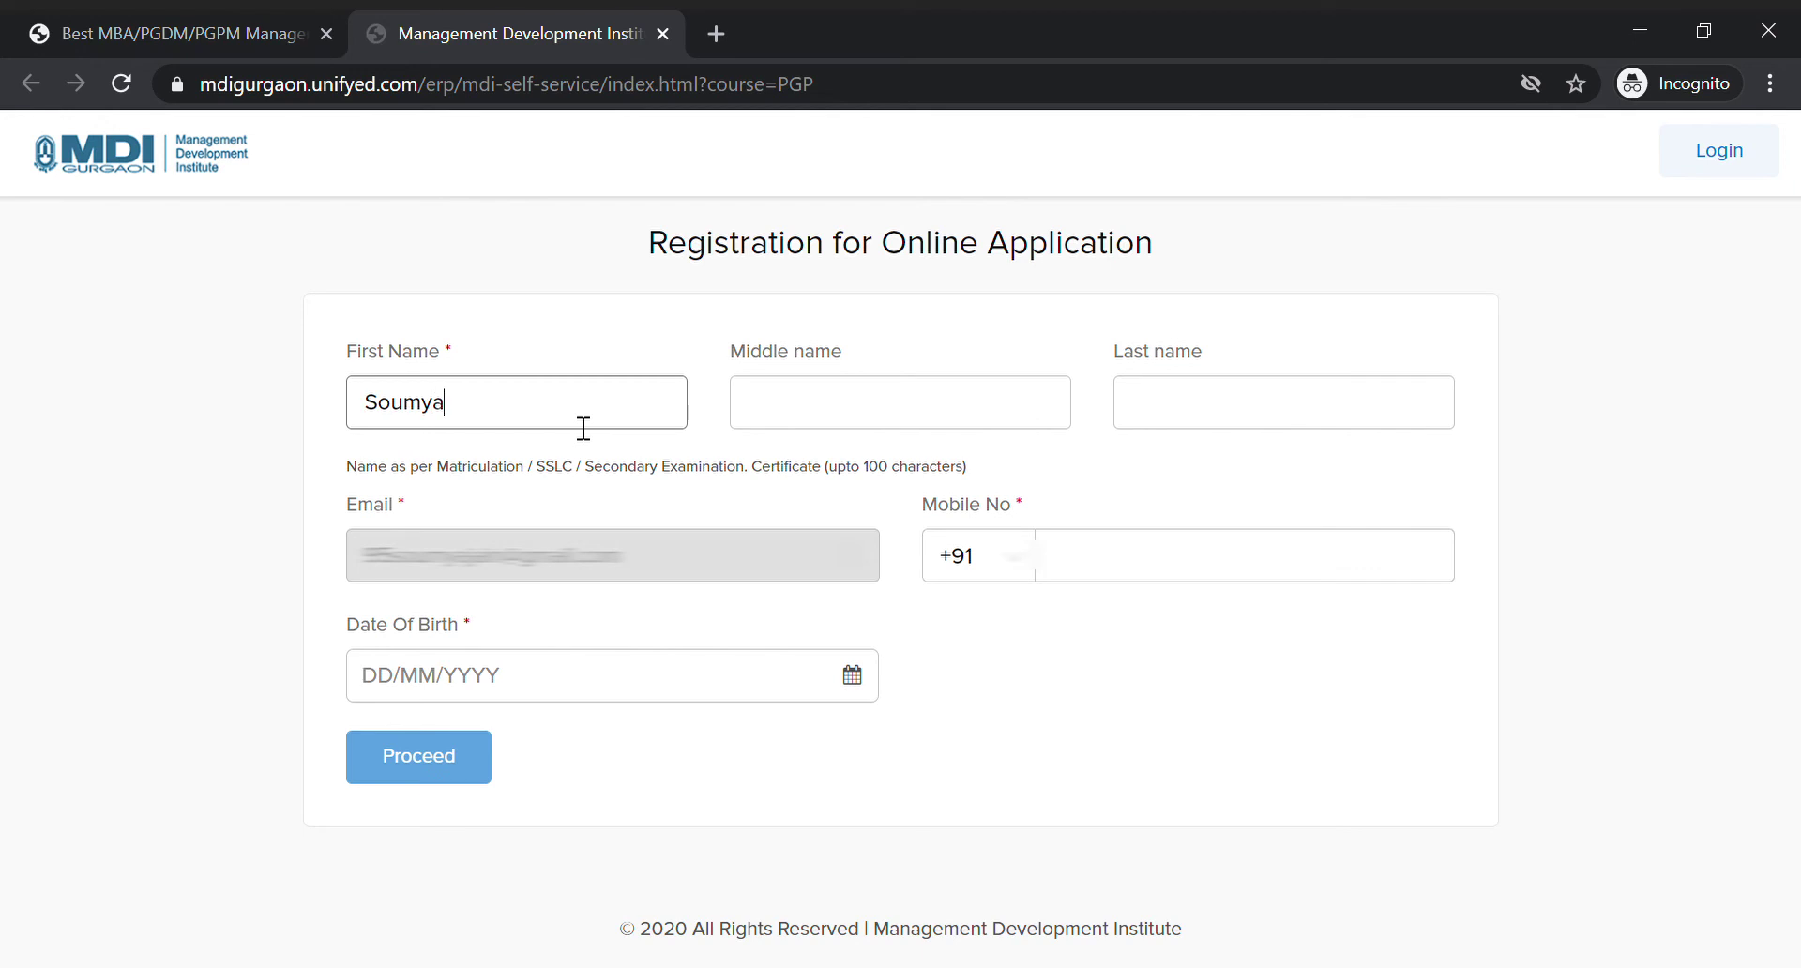
Enter the last name and the mobile number on the registration form
left_click(1229, 418)
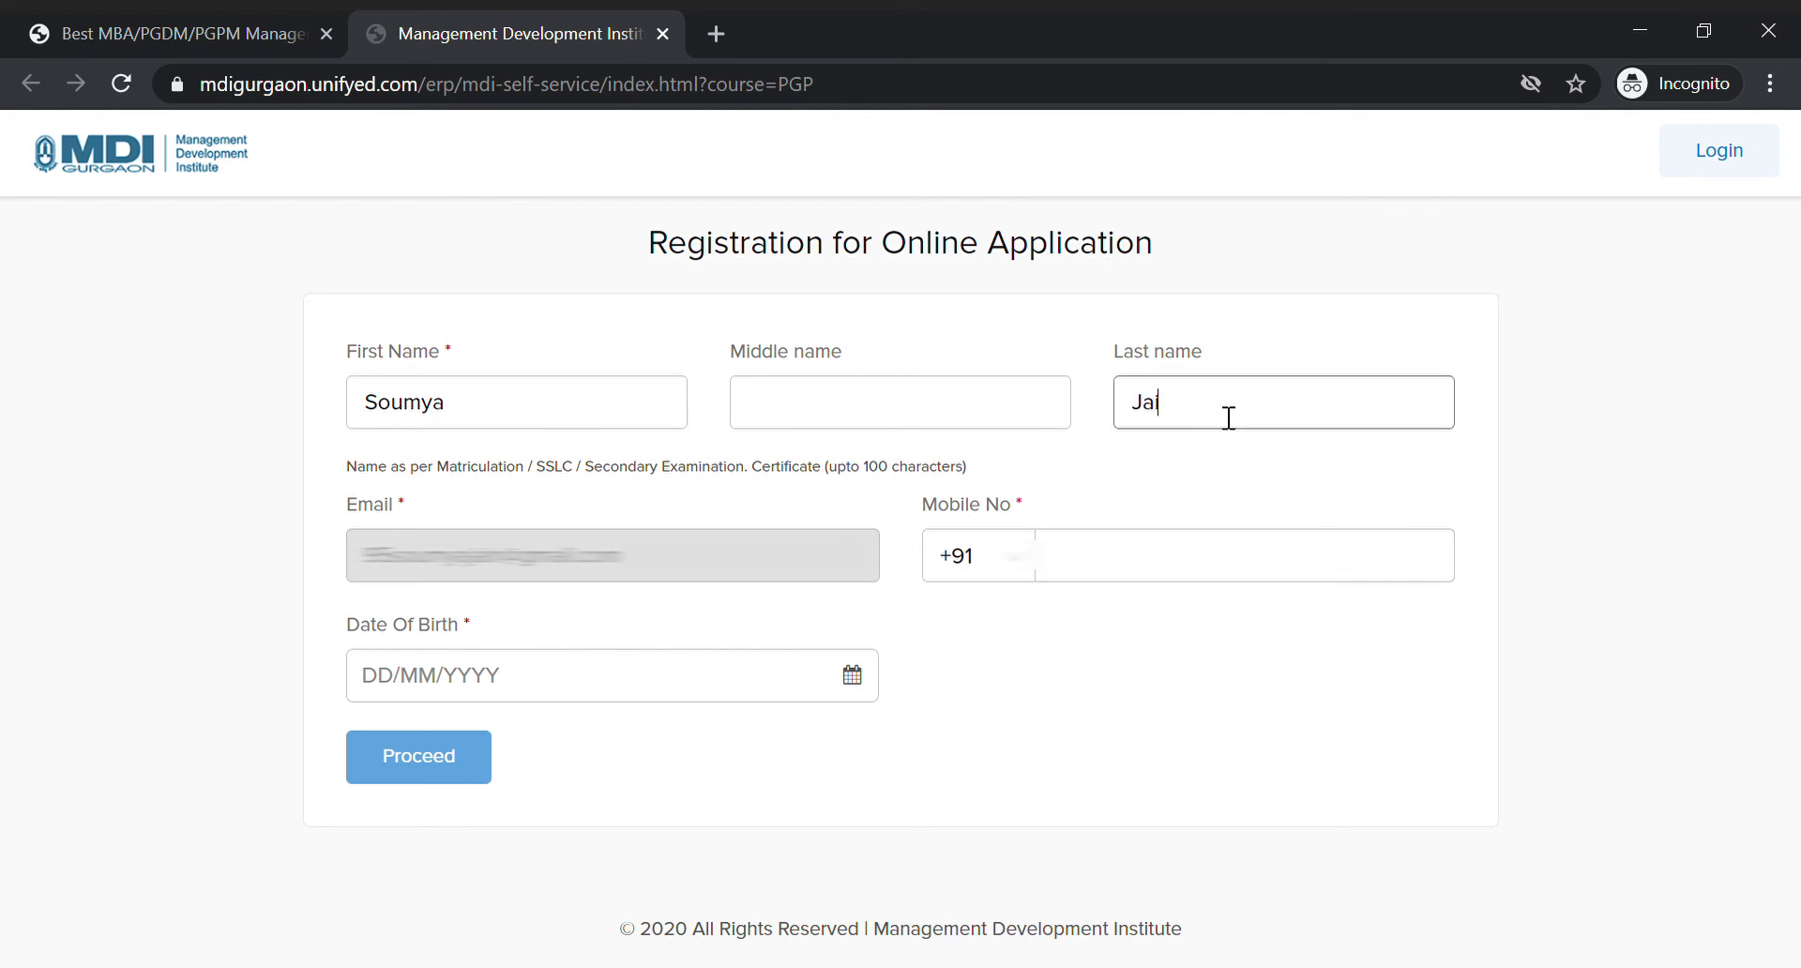
left_click(1127, 567)
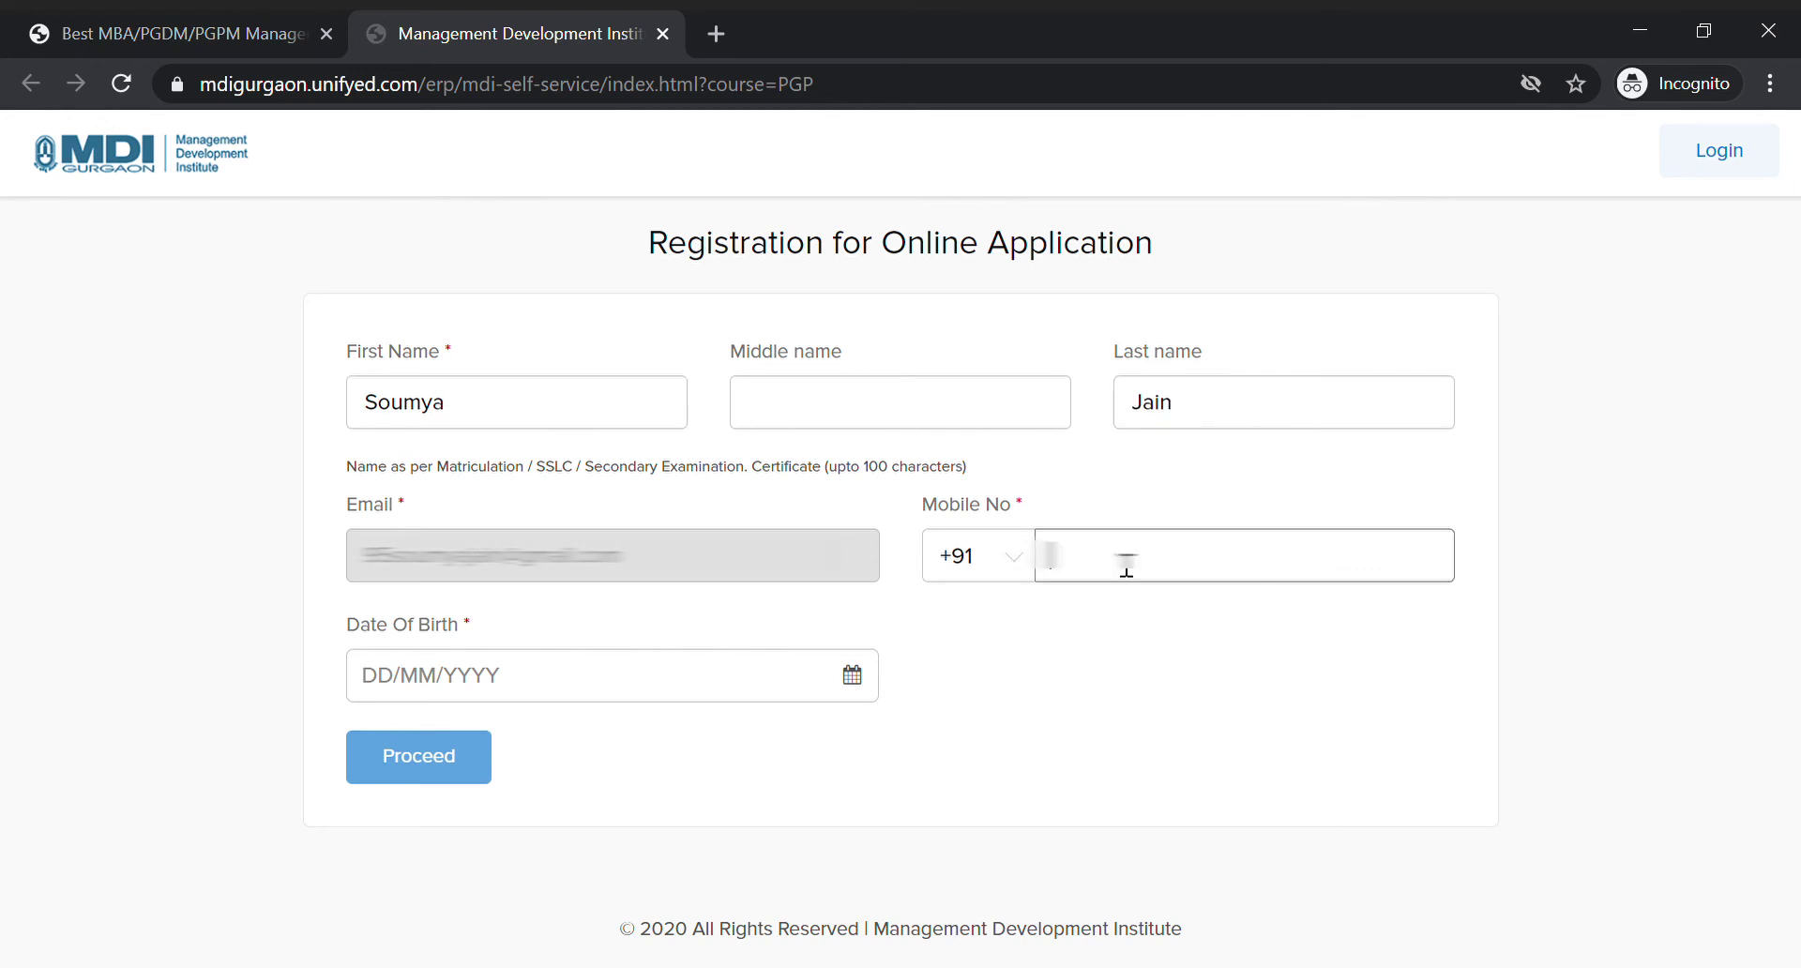
type("**********")
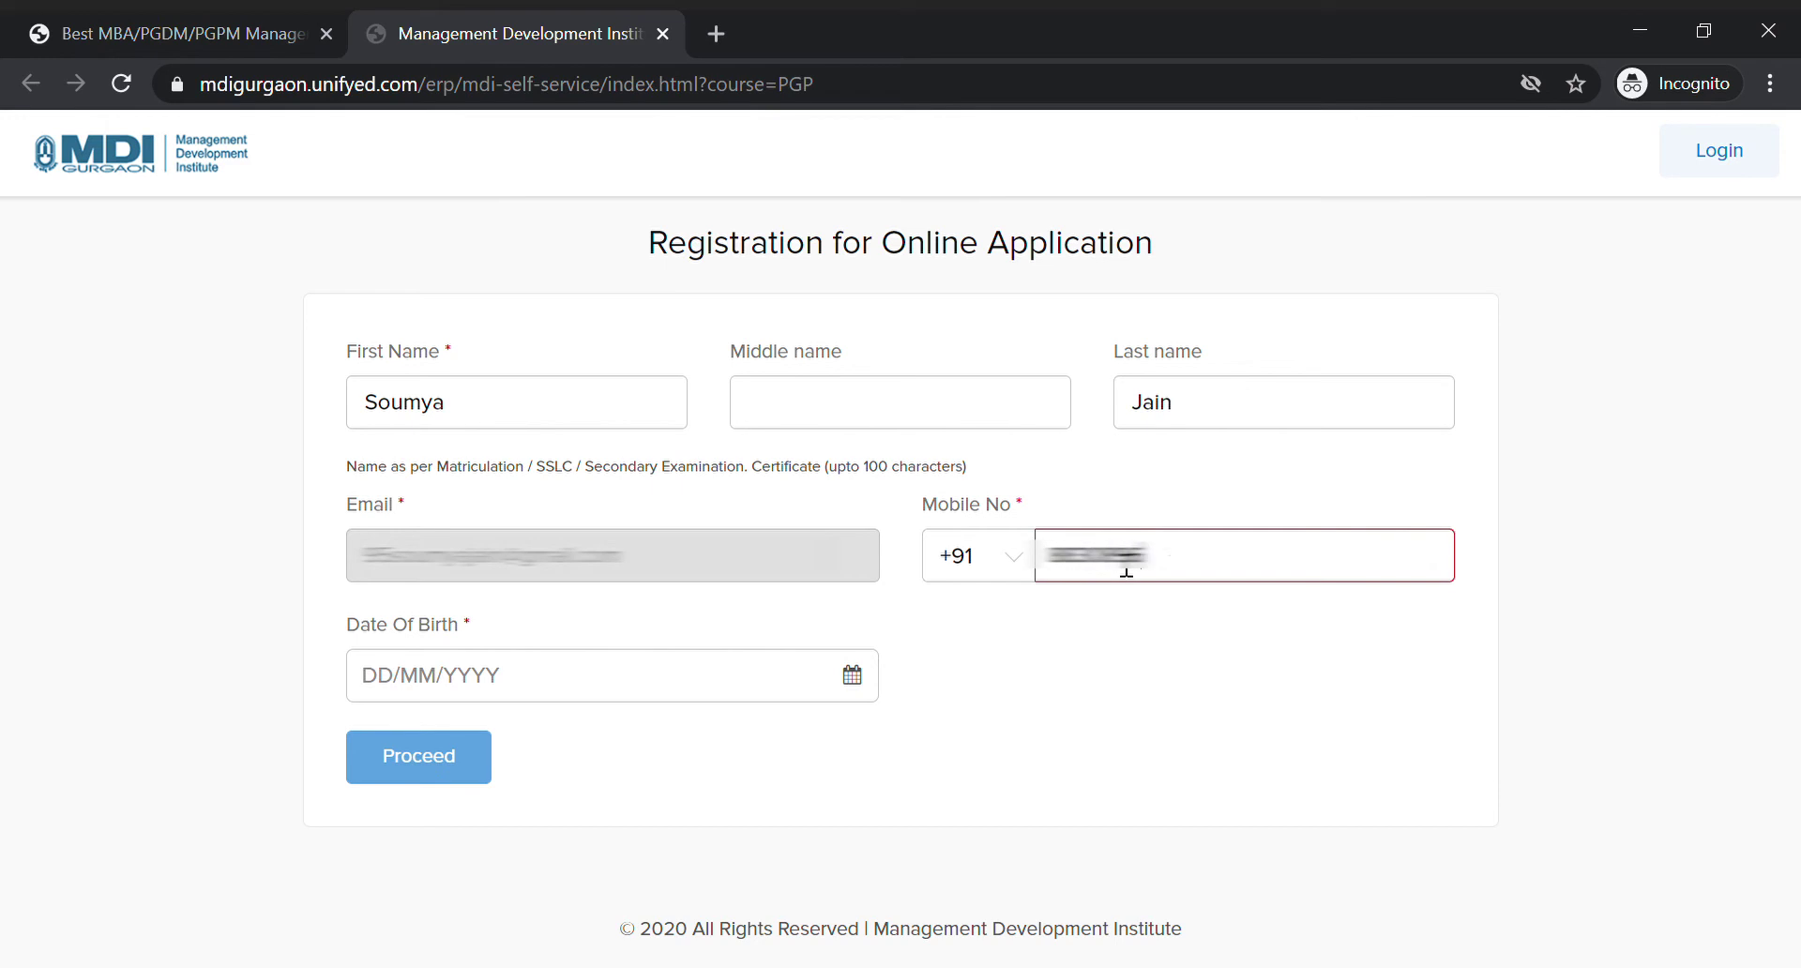
Set the date of birth to 22/06/1995 and submit the registration form
left_click(852, 677)
scroll(394, 716, "down", 2)
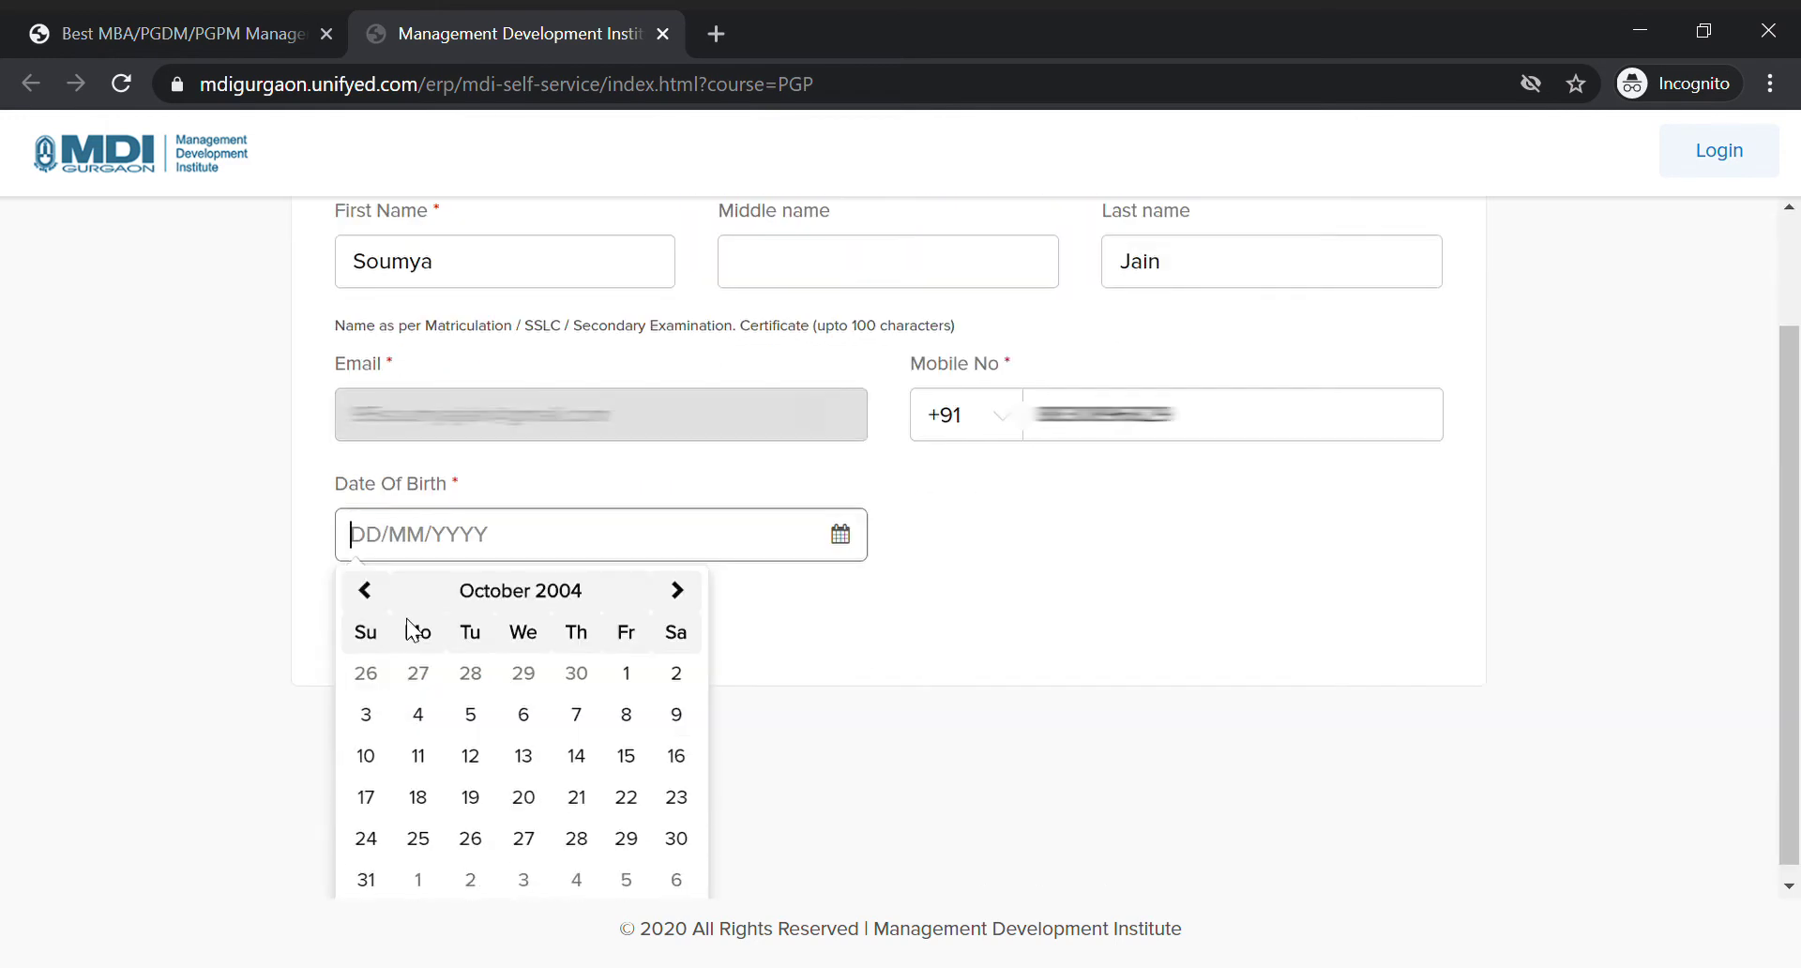
left_click(404, 600)
left_click(359, 590)
left_click(359, 590)
left_click(481, 748)
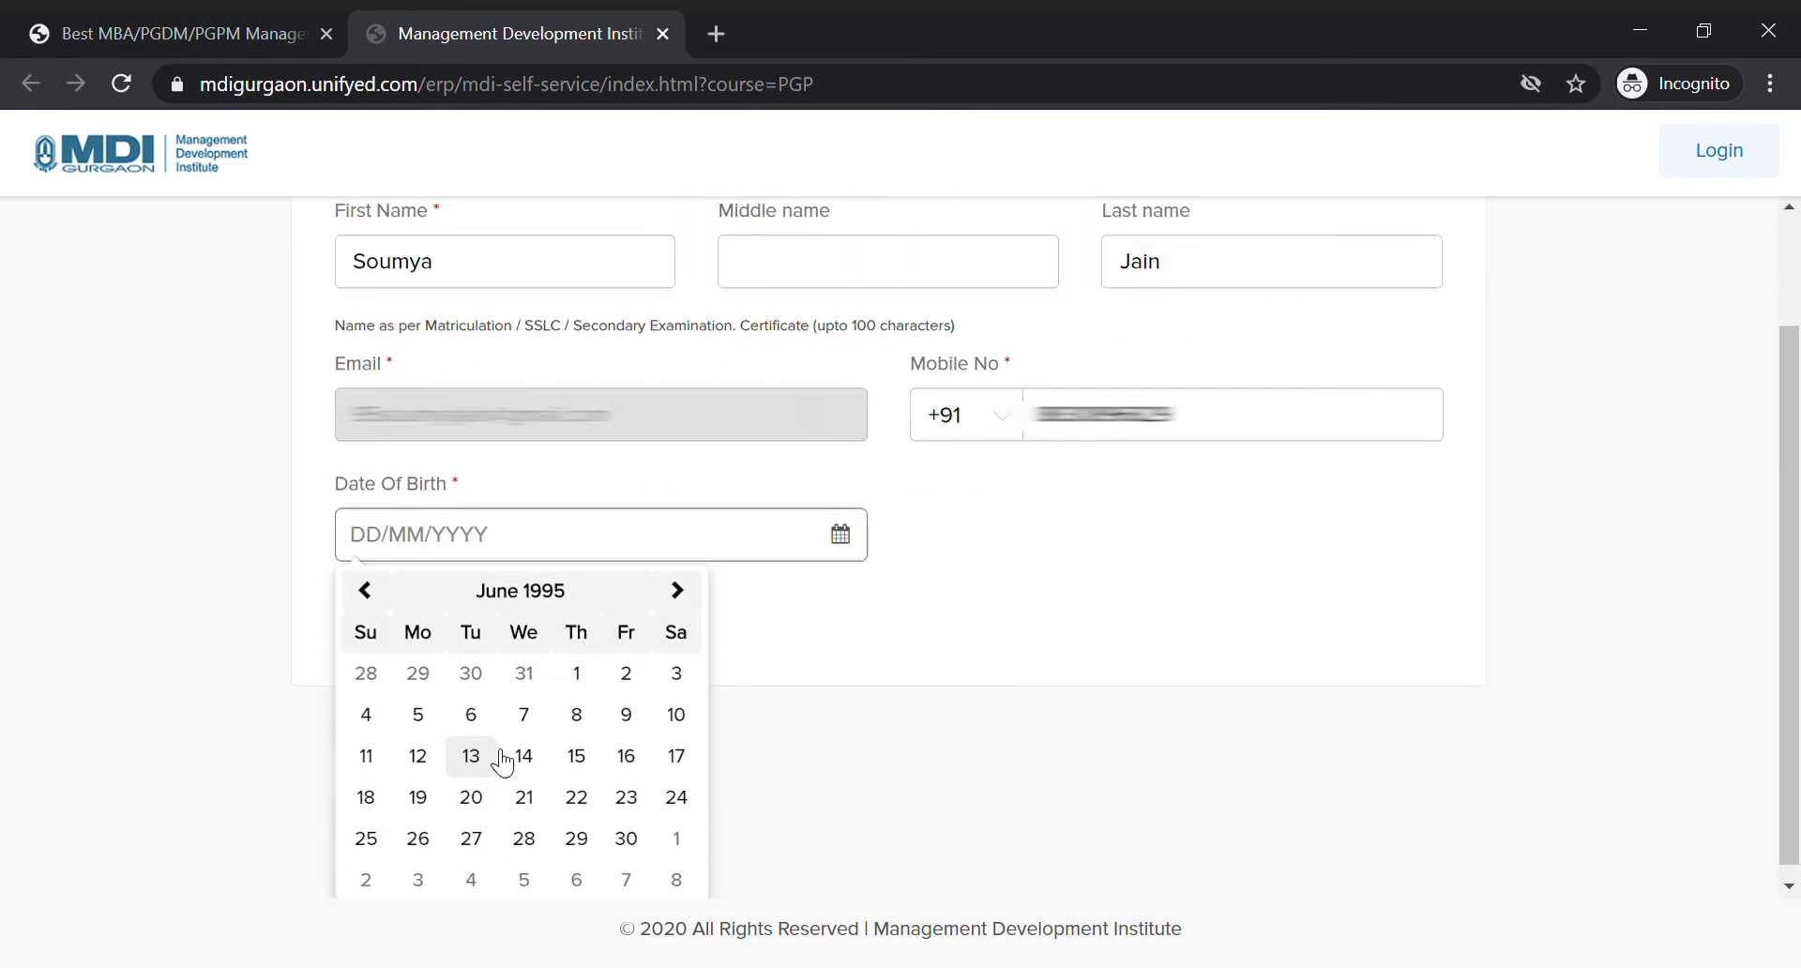
left_click(571, 798)
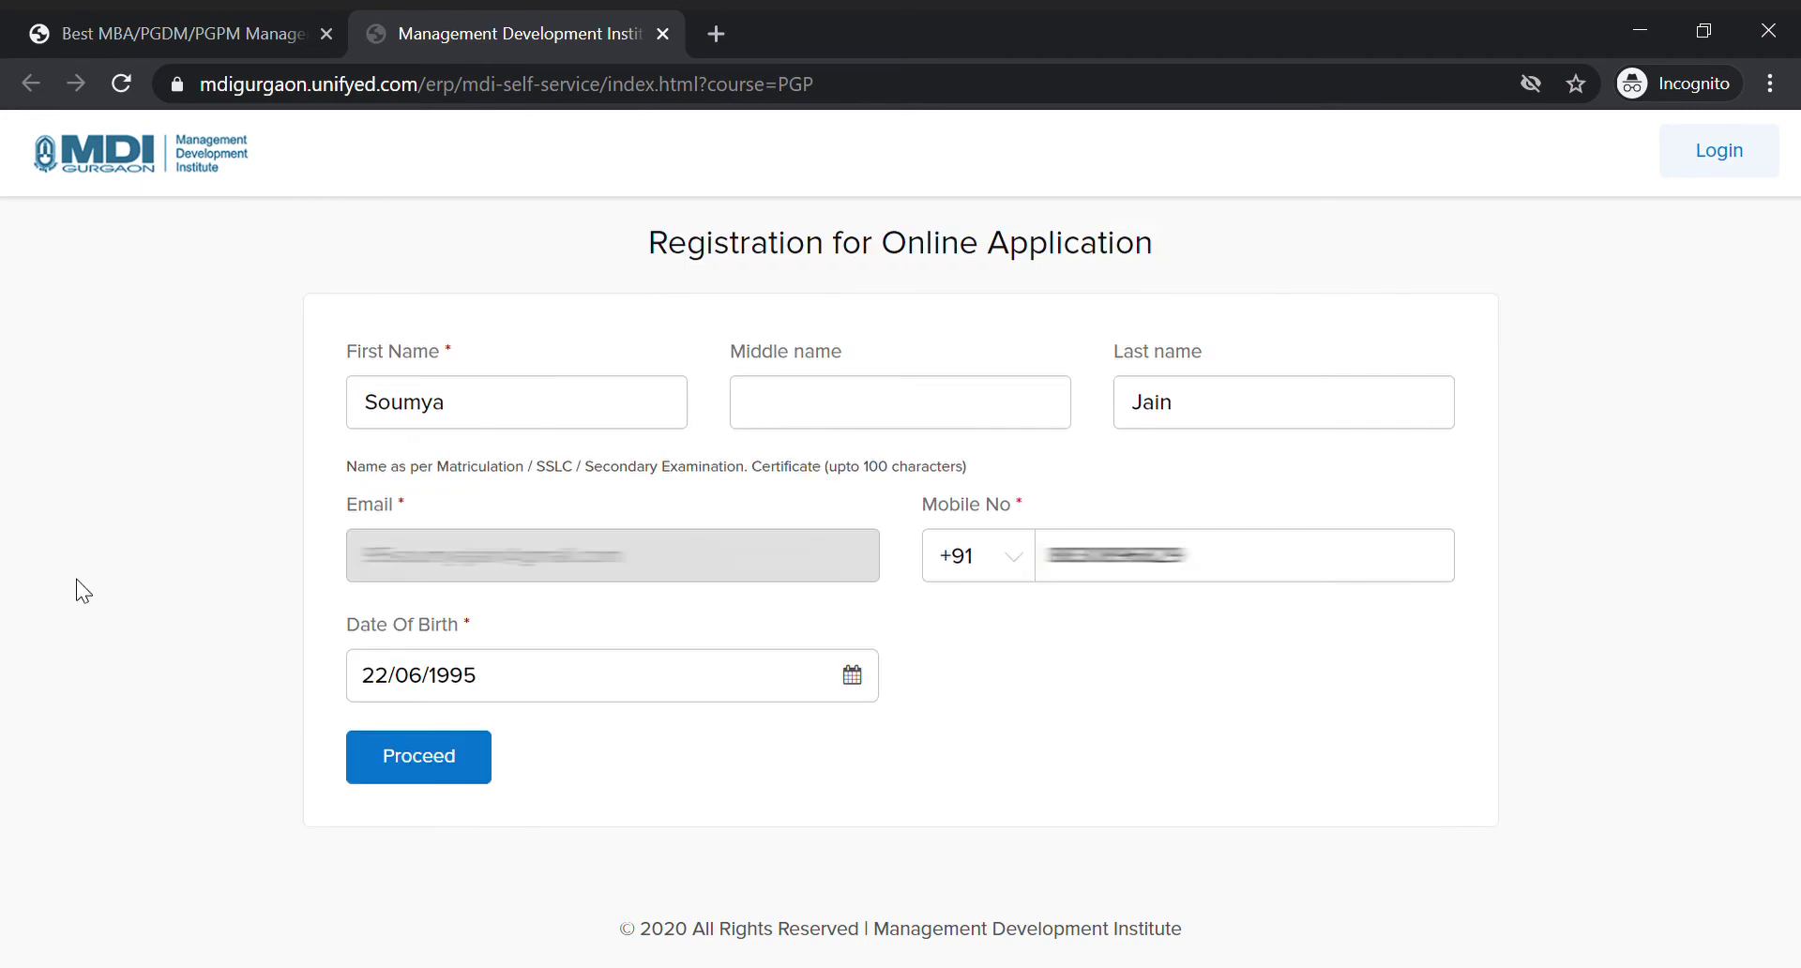
left_click(418, 758)
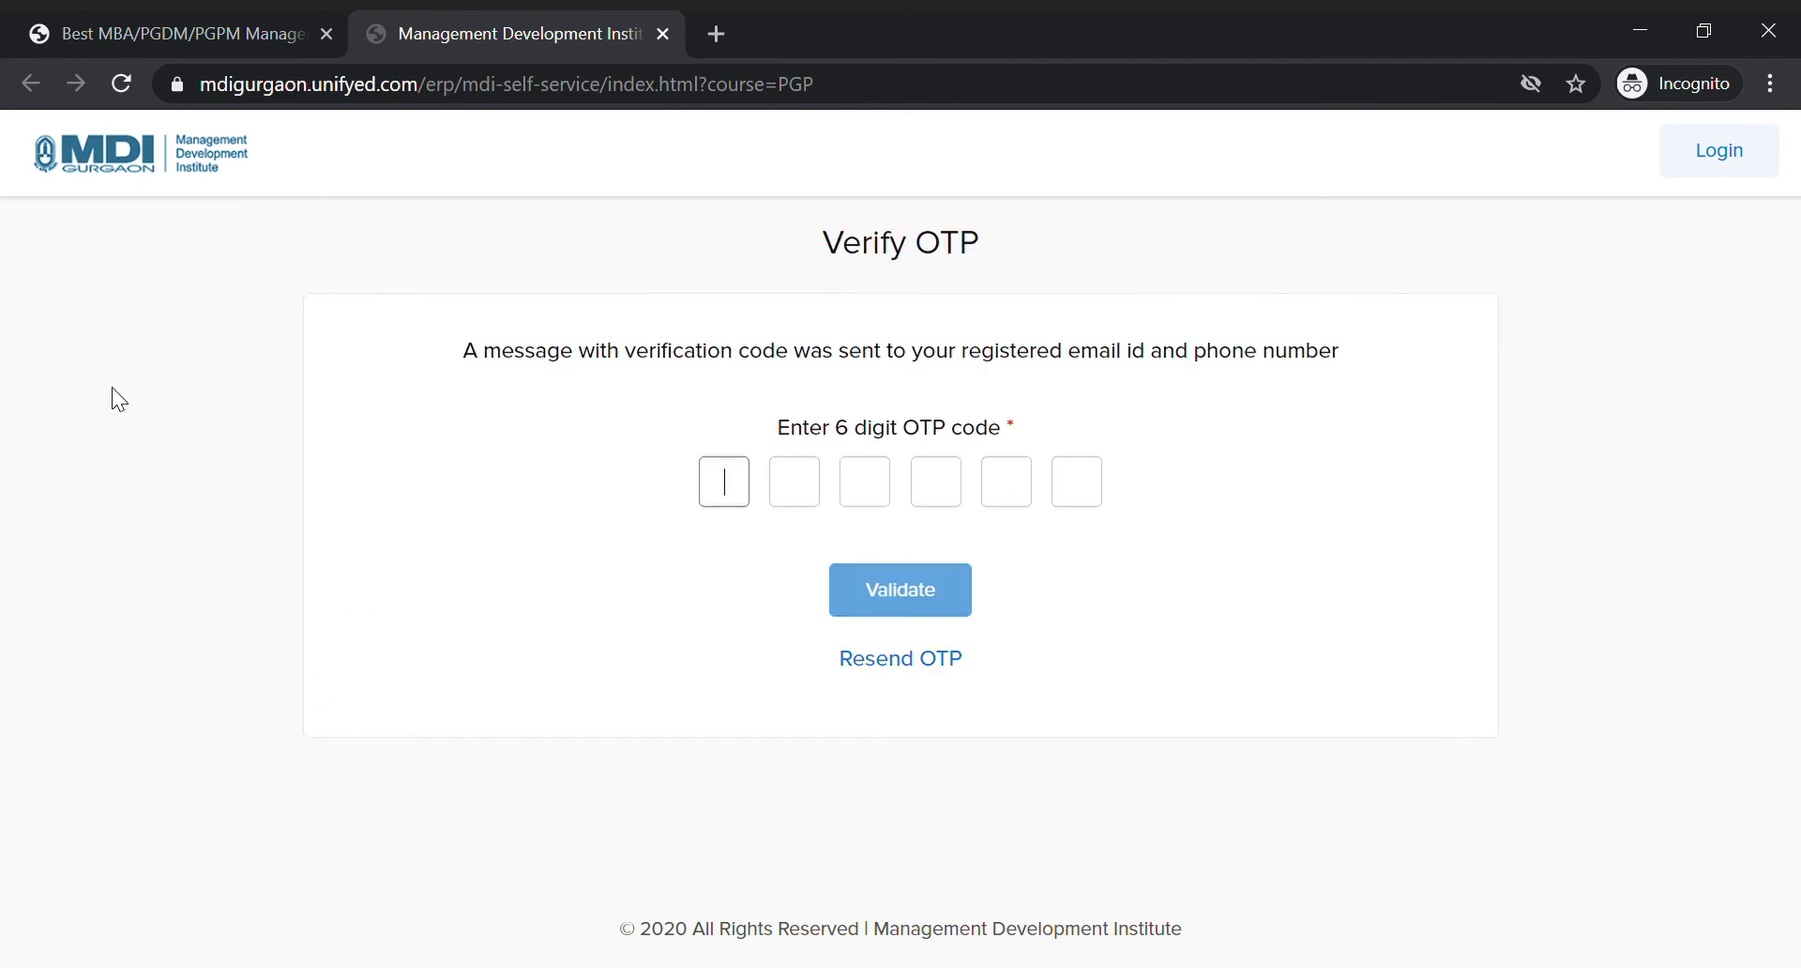
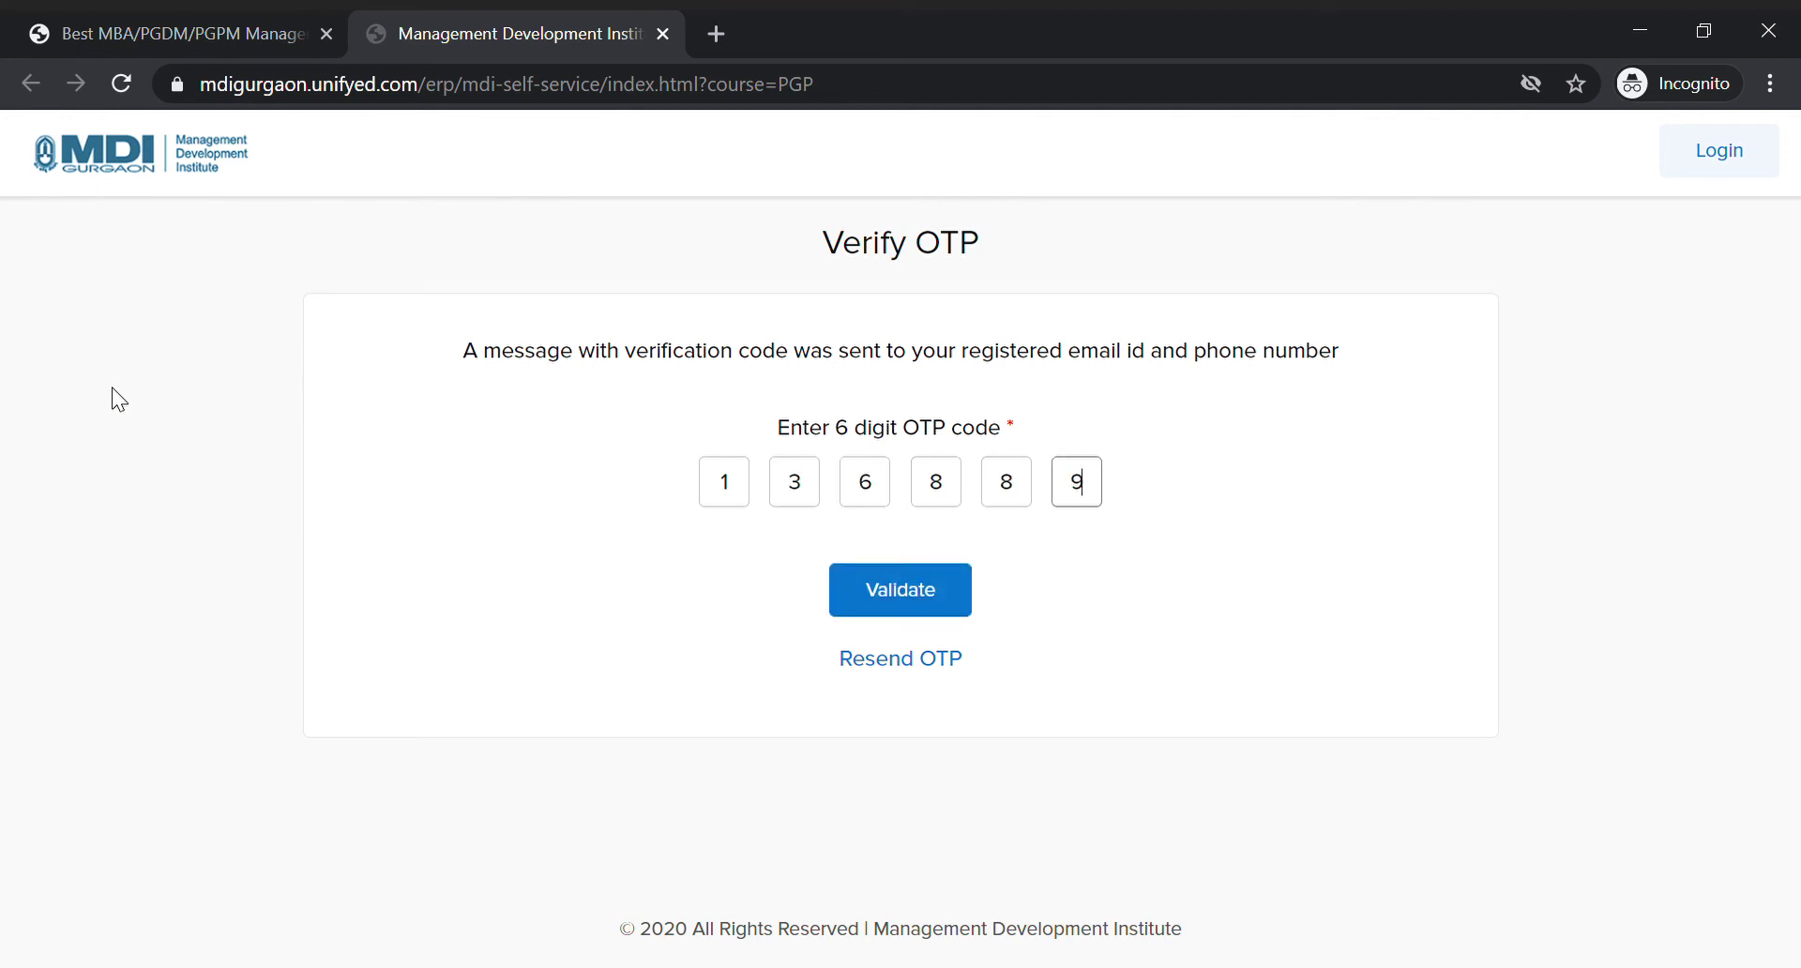
Validate the emailed 6-digit verification code, then continue past the login details to the application form
left_click(941, 602)
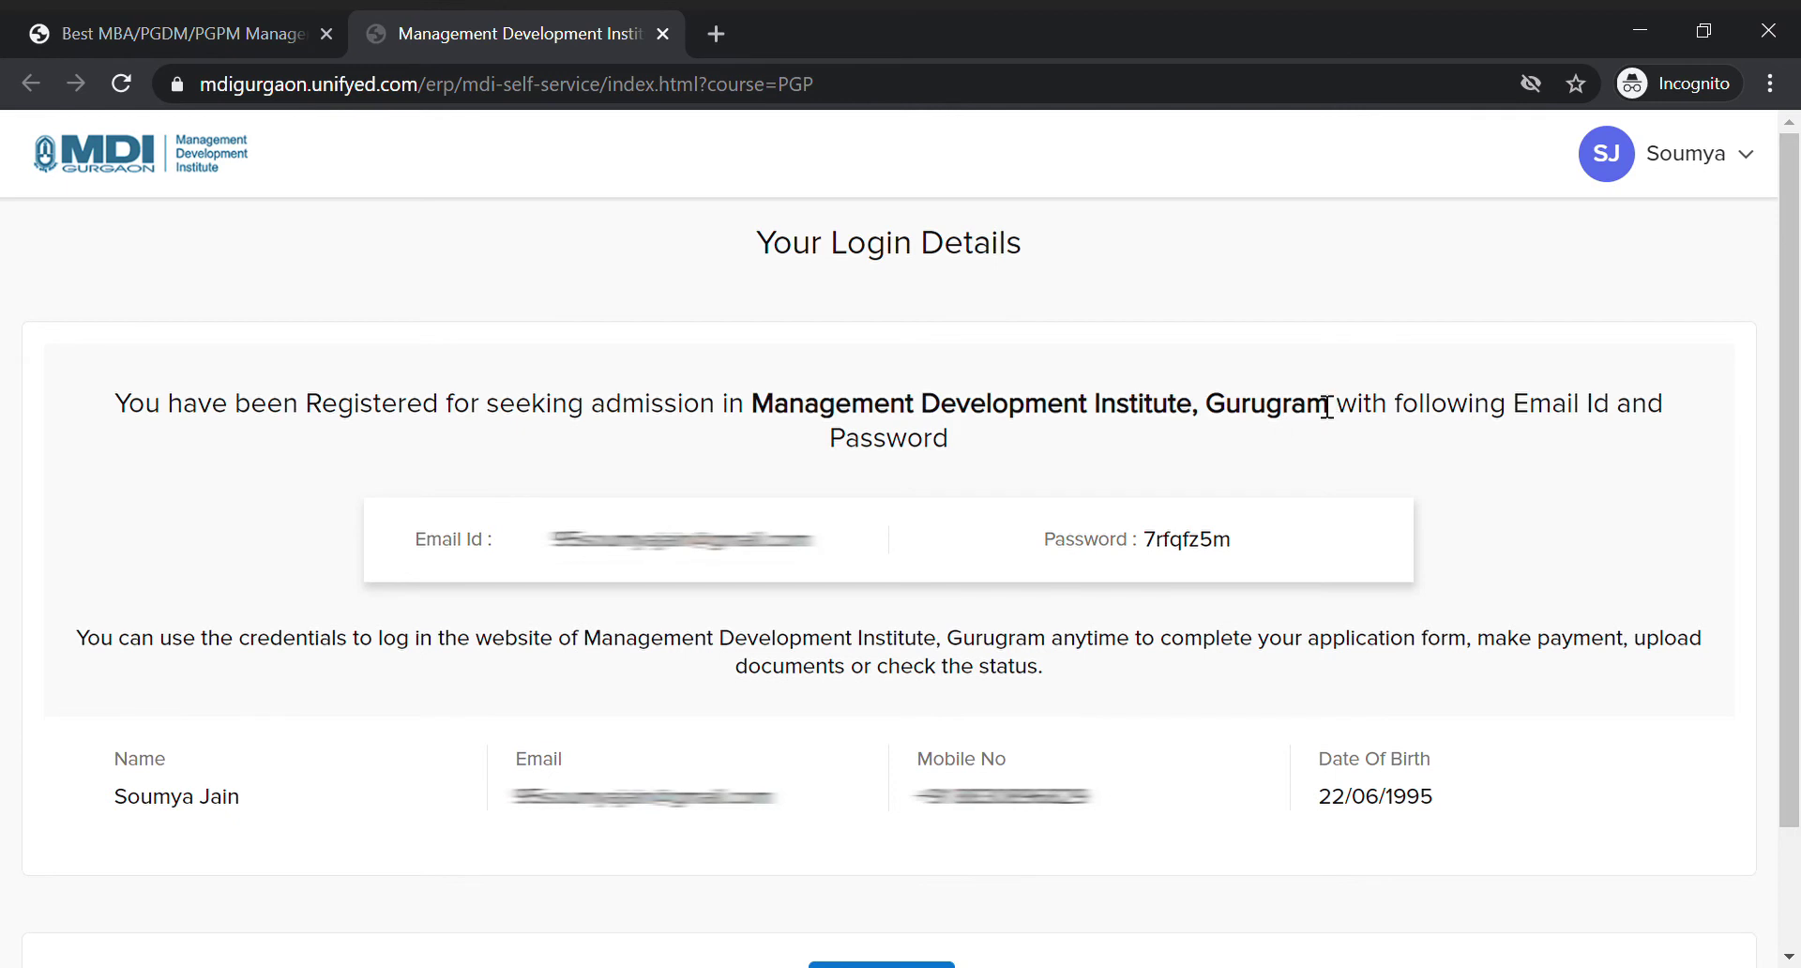
scroll(1327, 407, "down", 2)
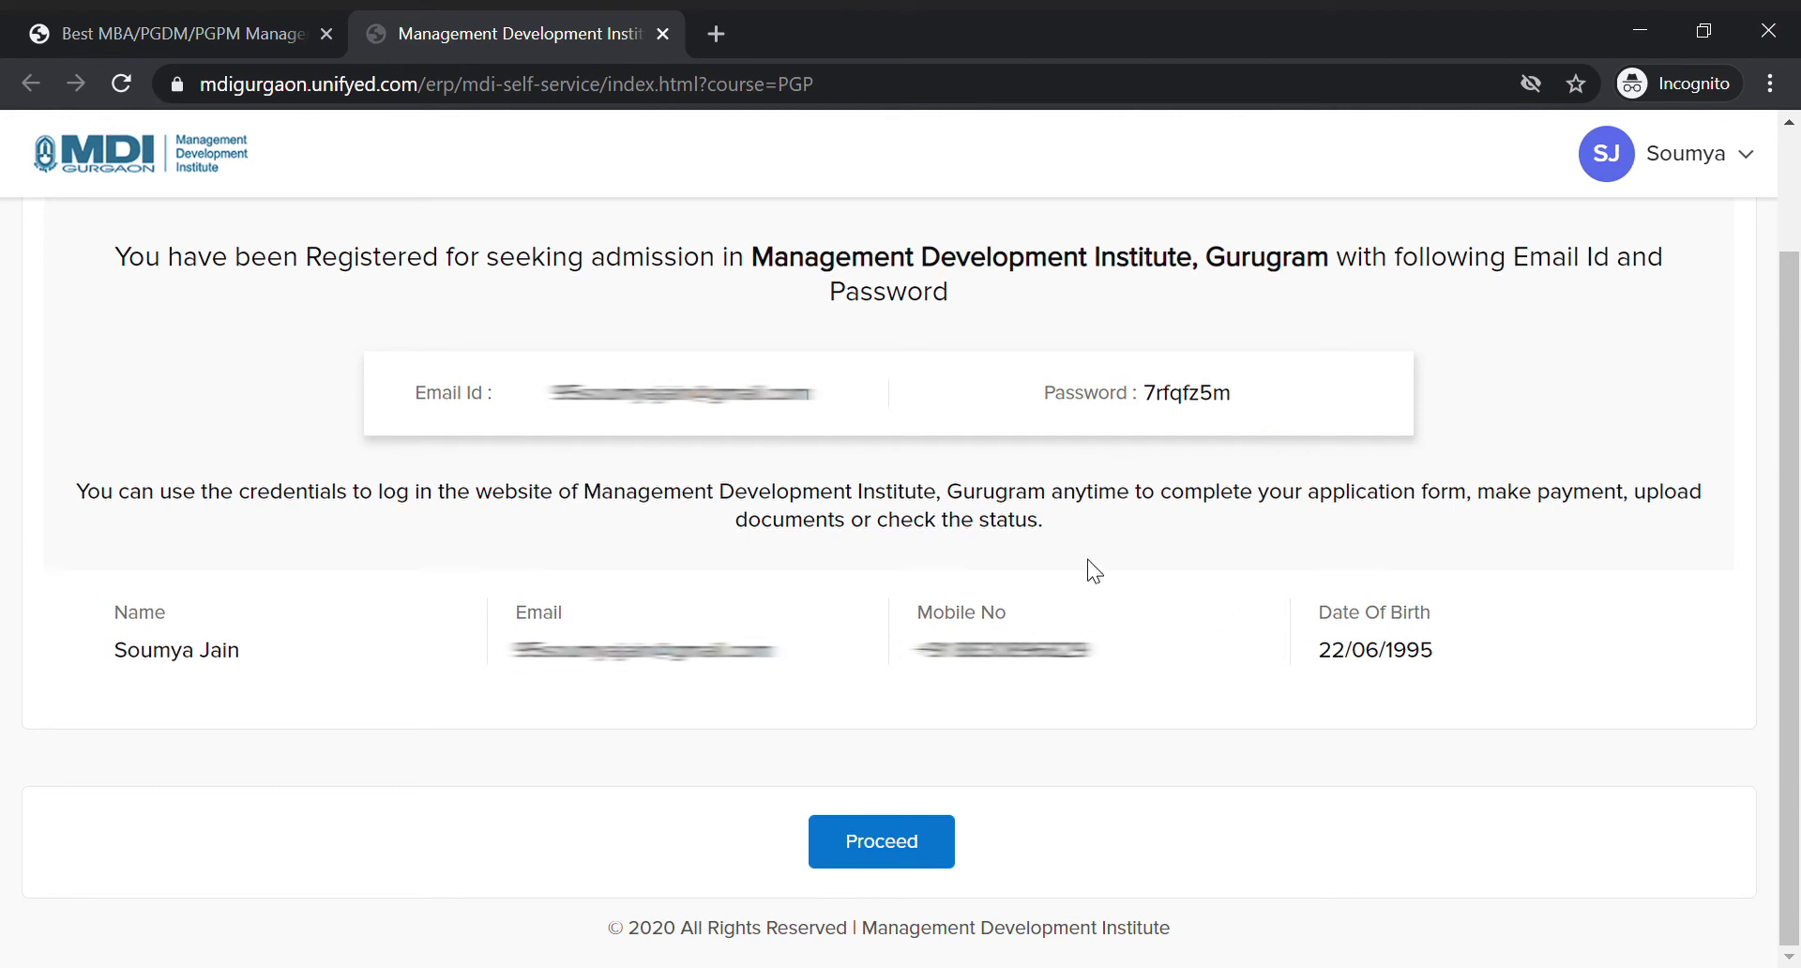
left_click(899, 854)
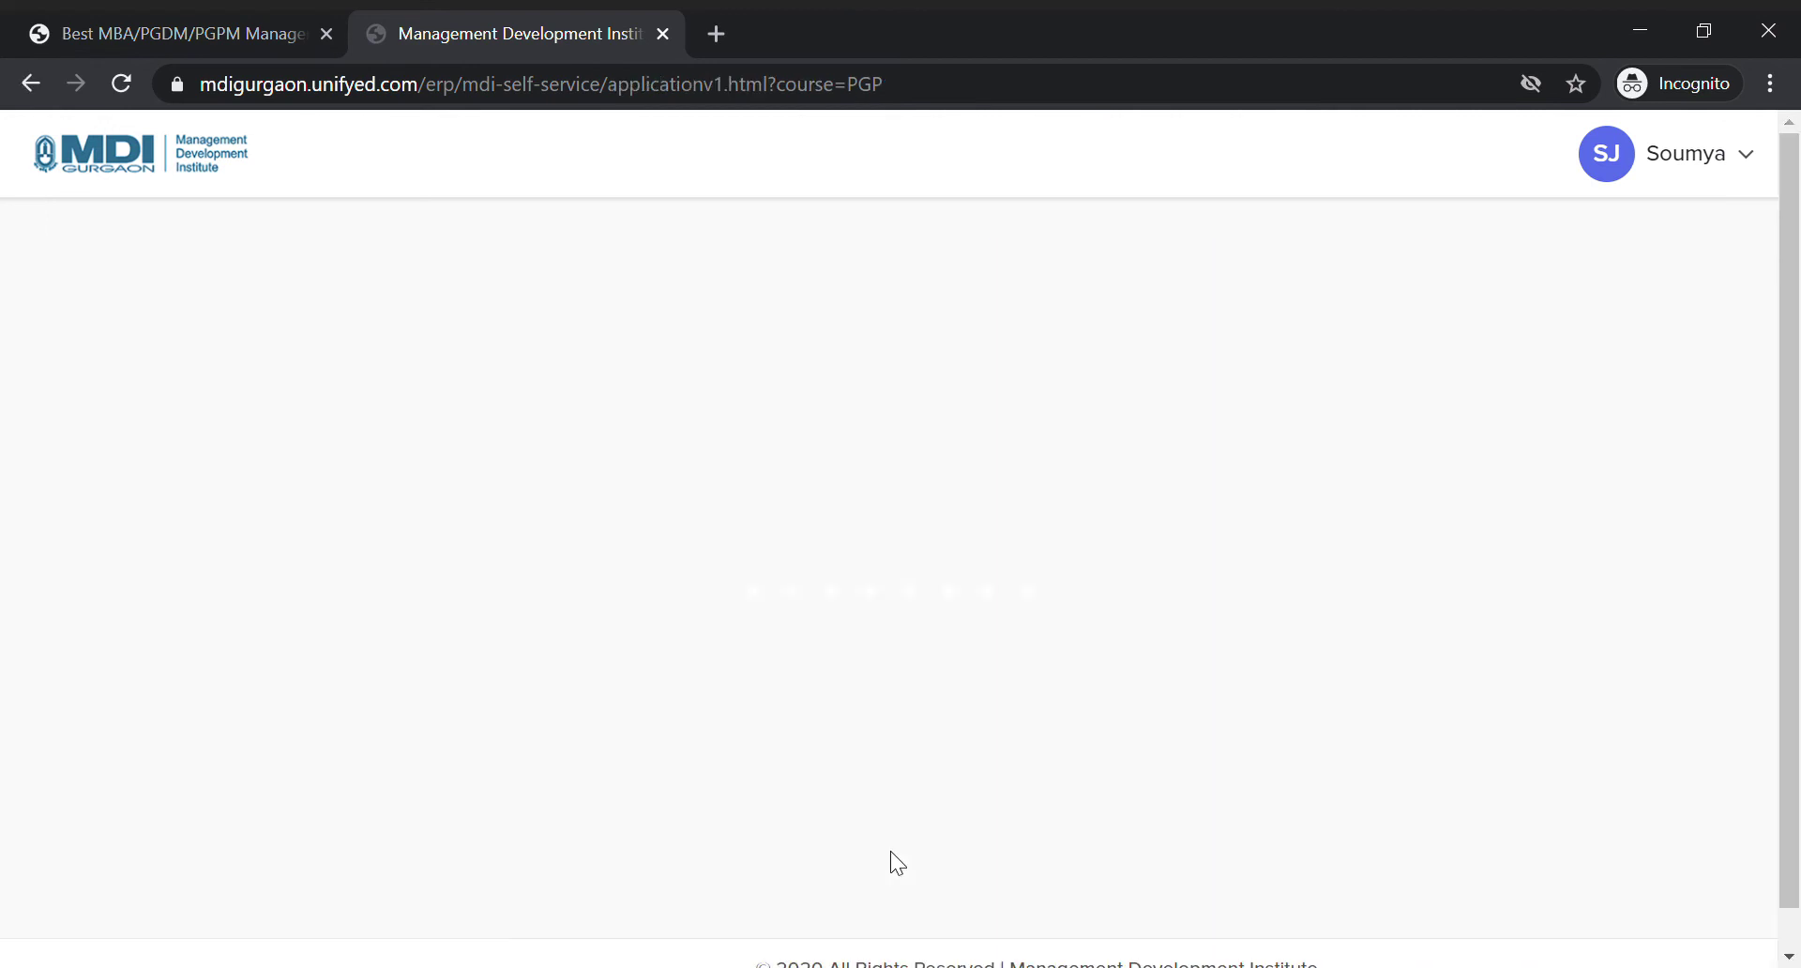
Set gender to Female in Personal Details
scroll(957, 506, "down", 2)
scroll(957, 507, "up", 1)
scroll(957, 506, "down", 3)
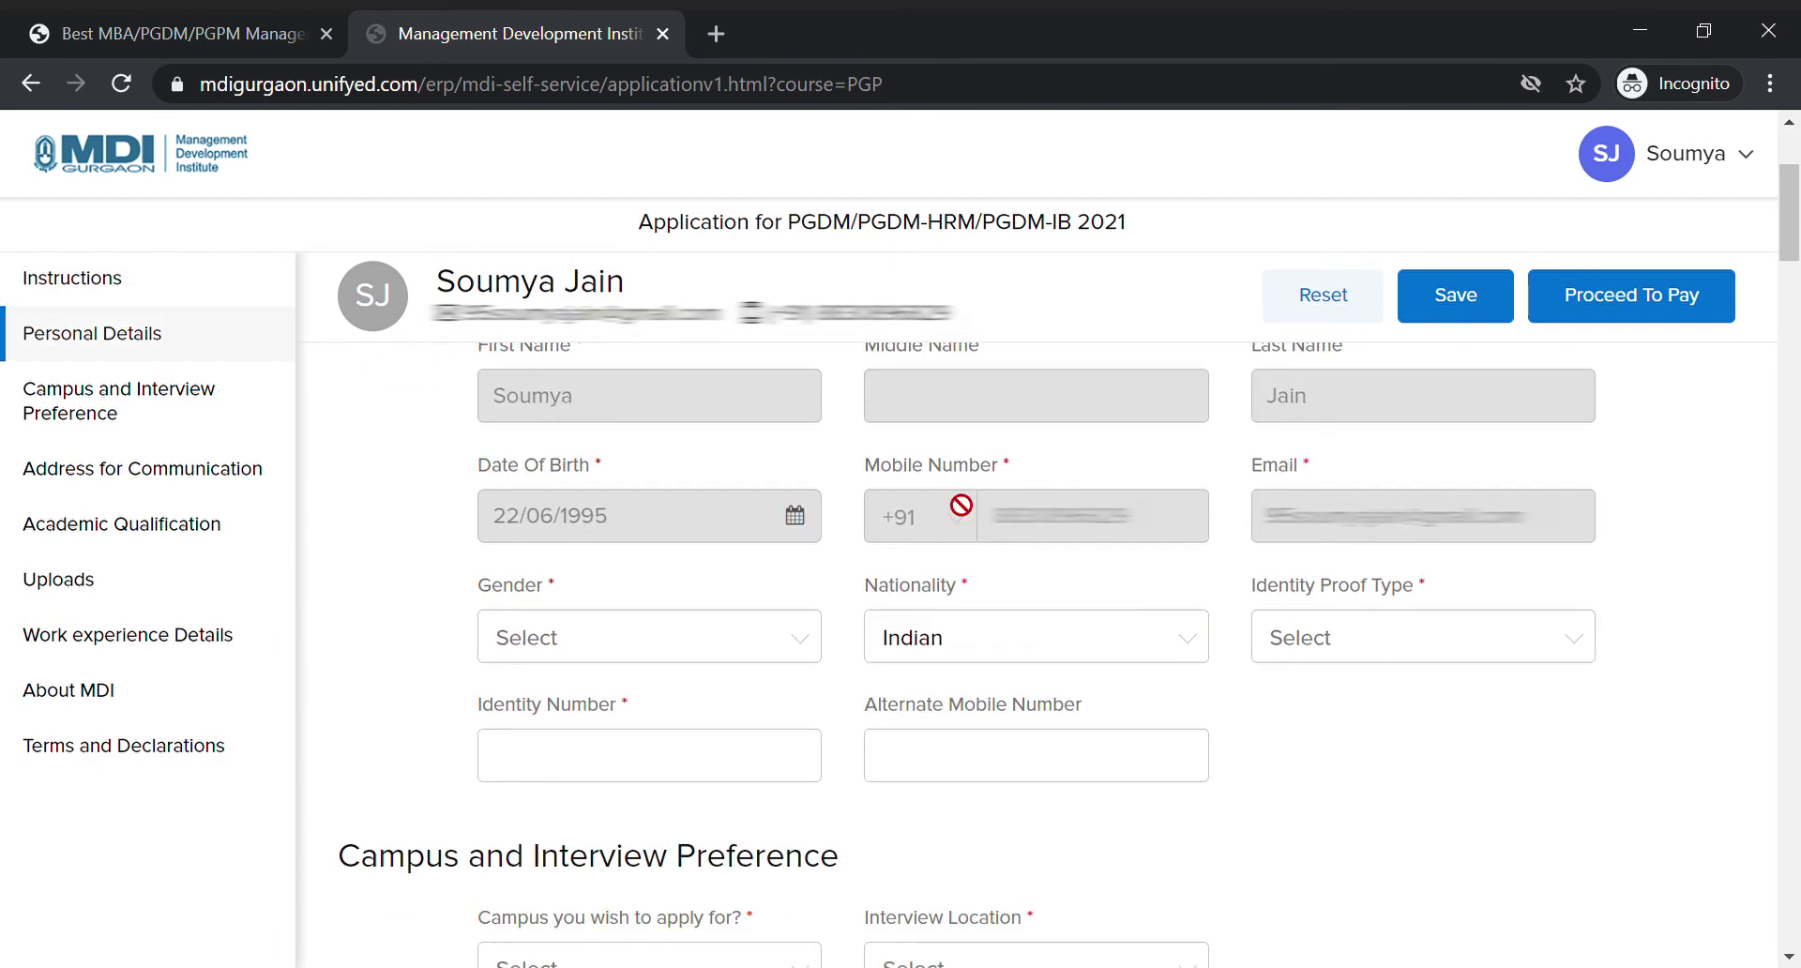
left_click(773, 645)
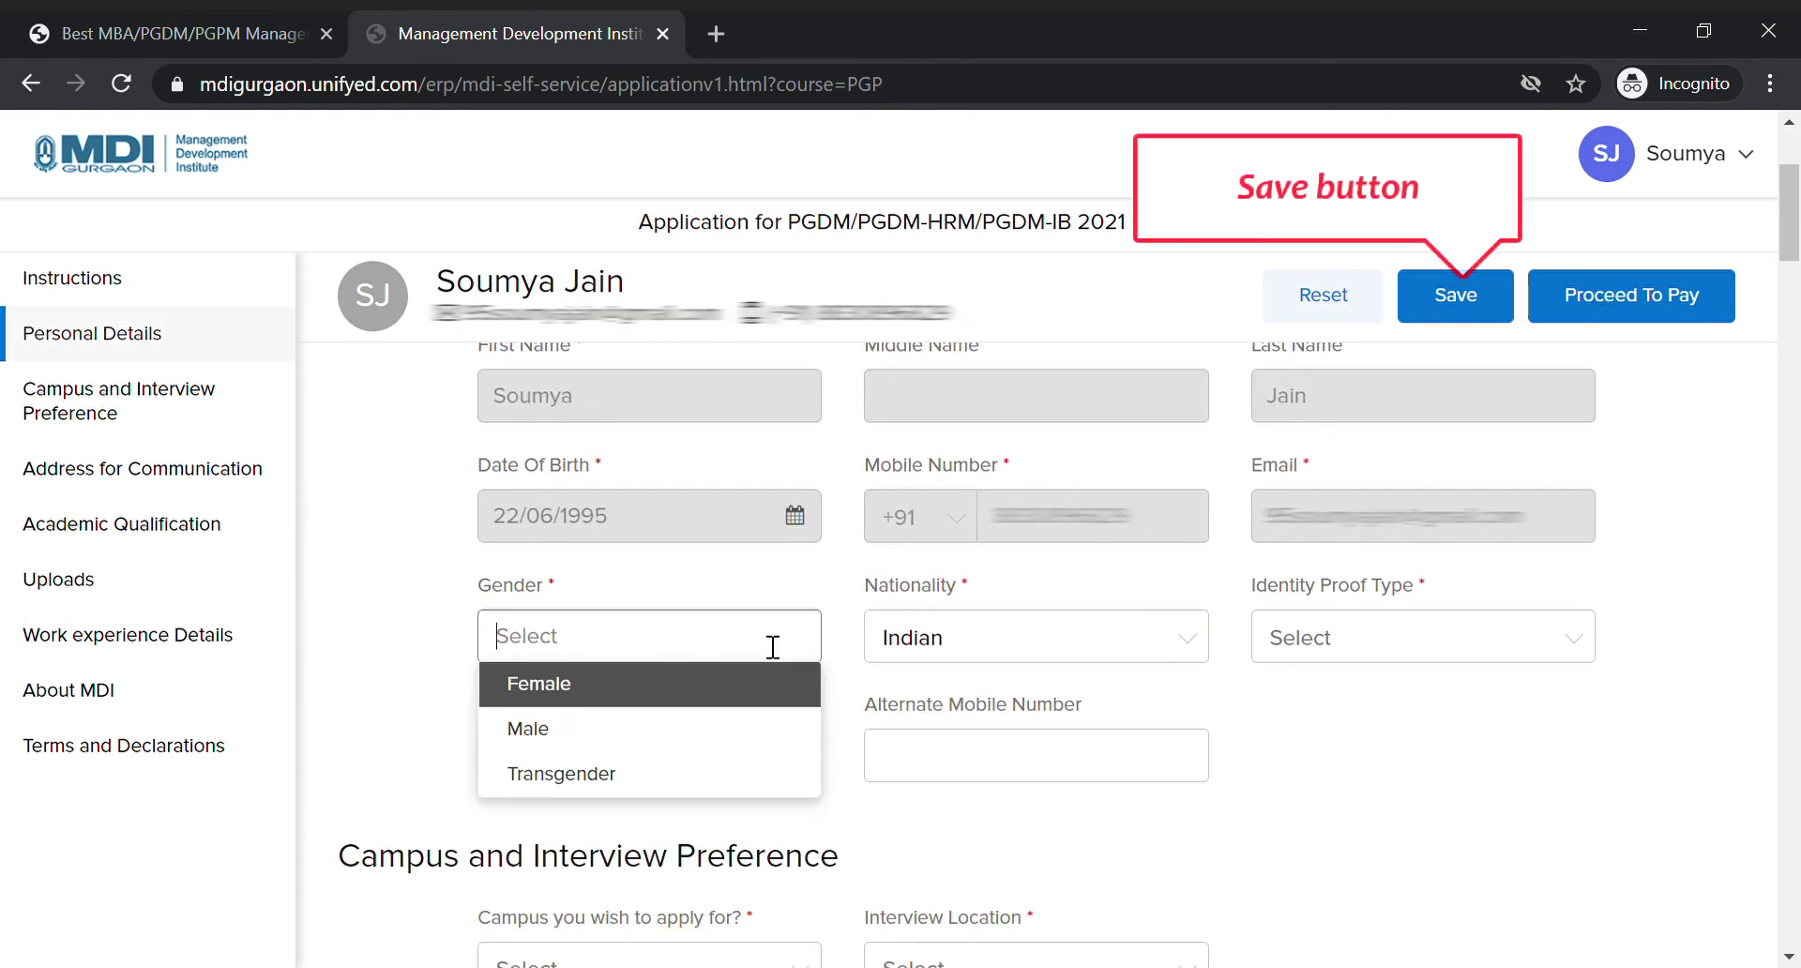
left_click(711, 685)
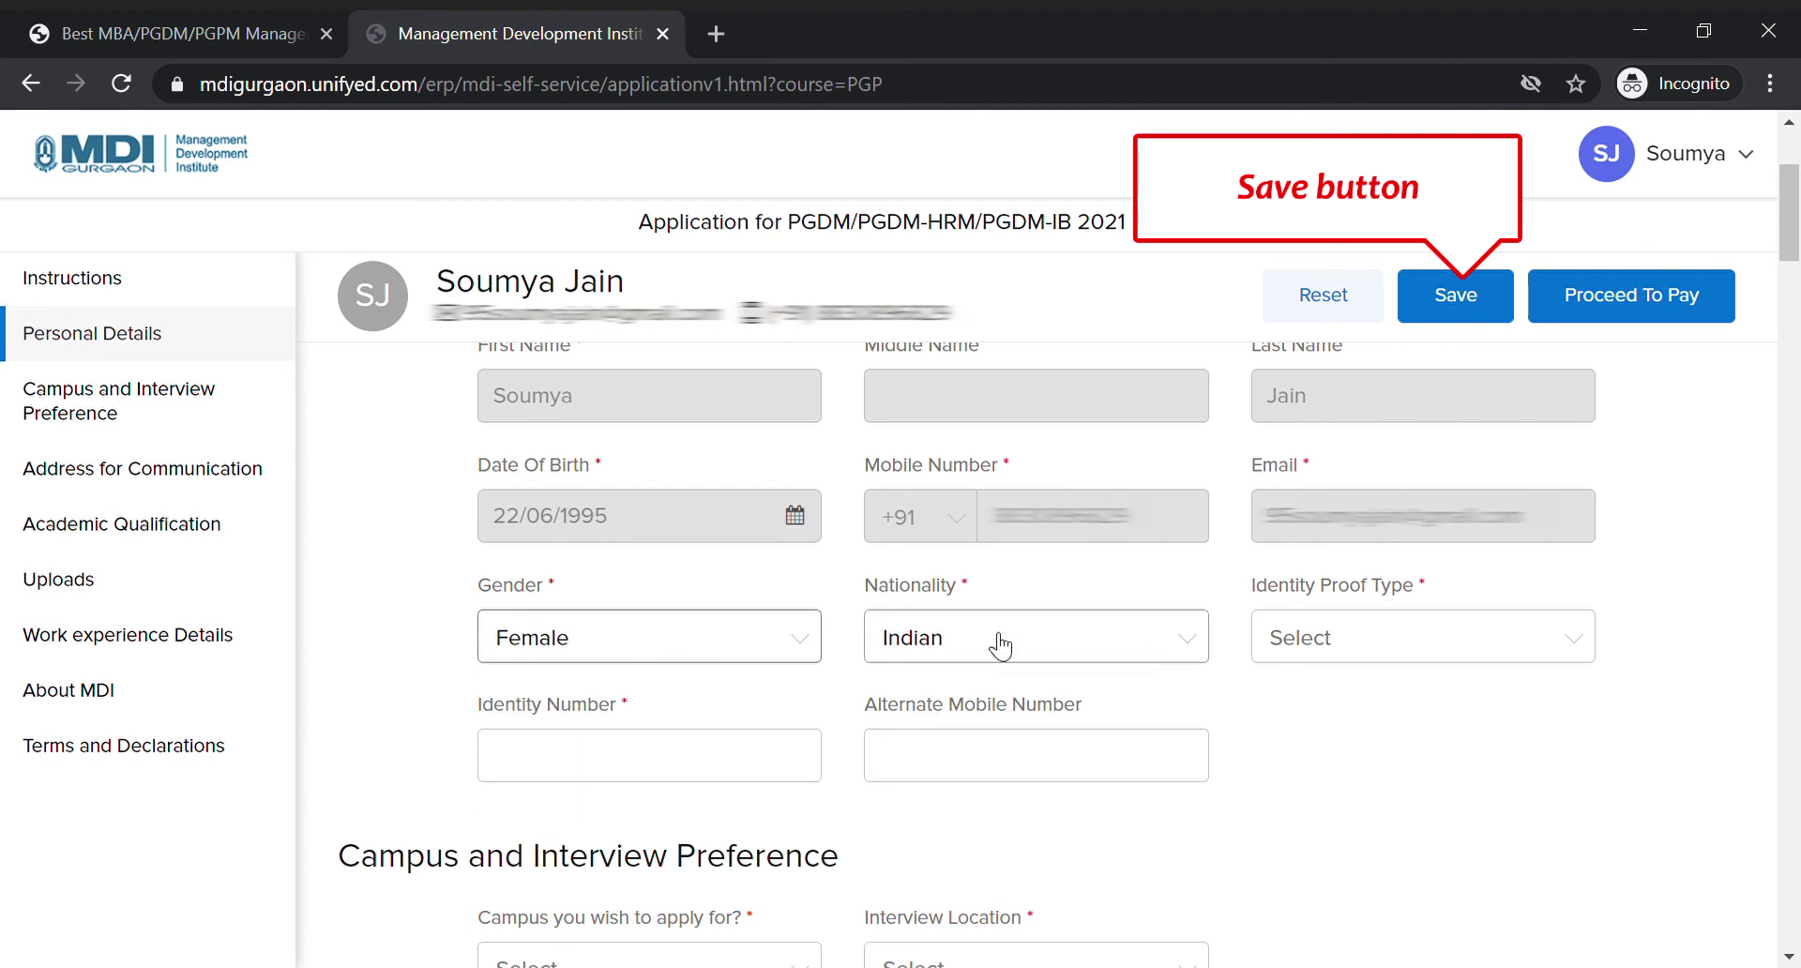
Choose Aadhar Card as identity proof and enter the 12-digit identity number
left_click(1383, 641)
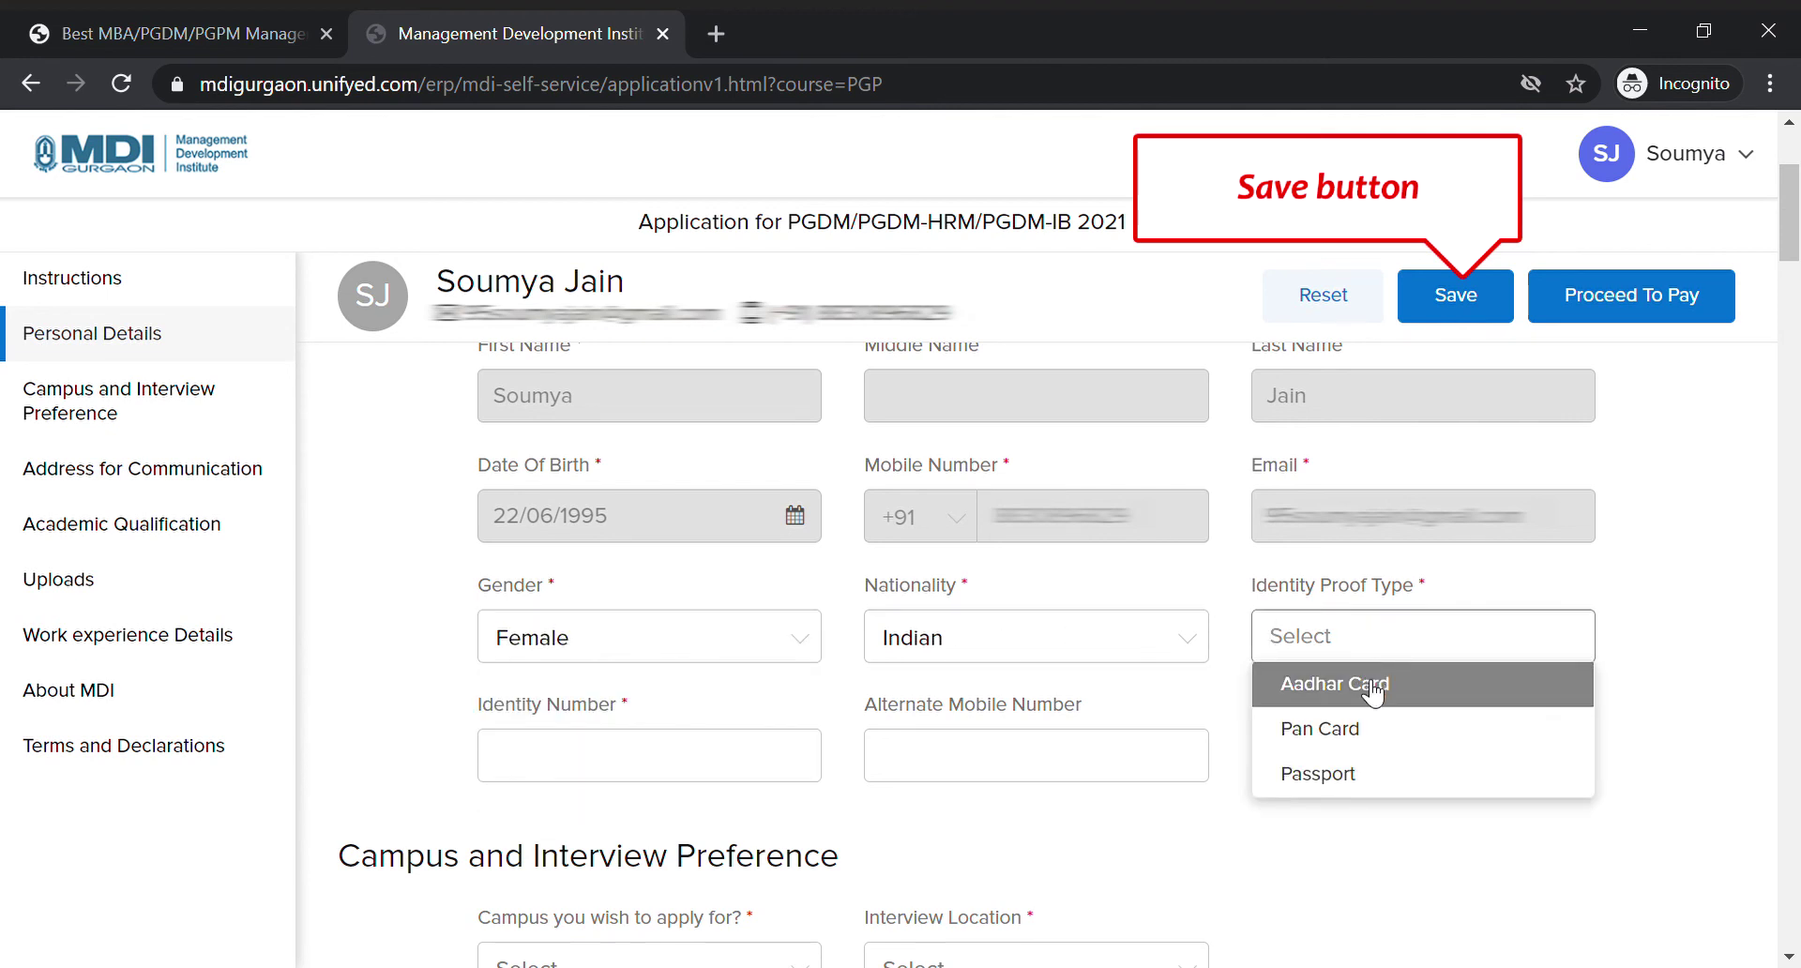
left_click(1368, 685)
left_click(725, 777)
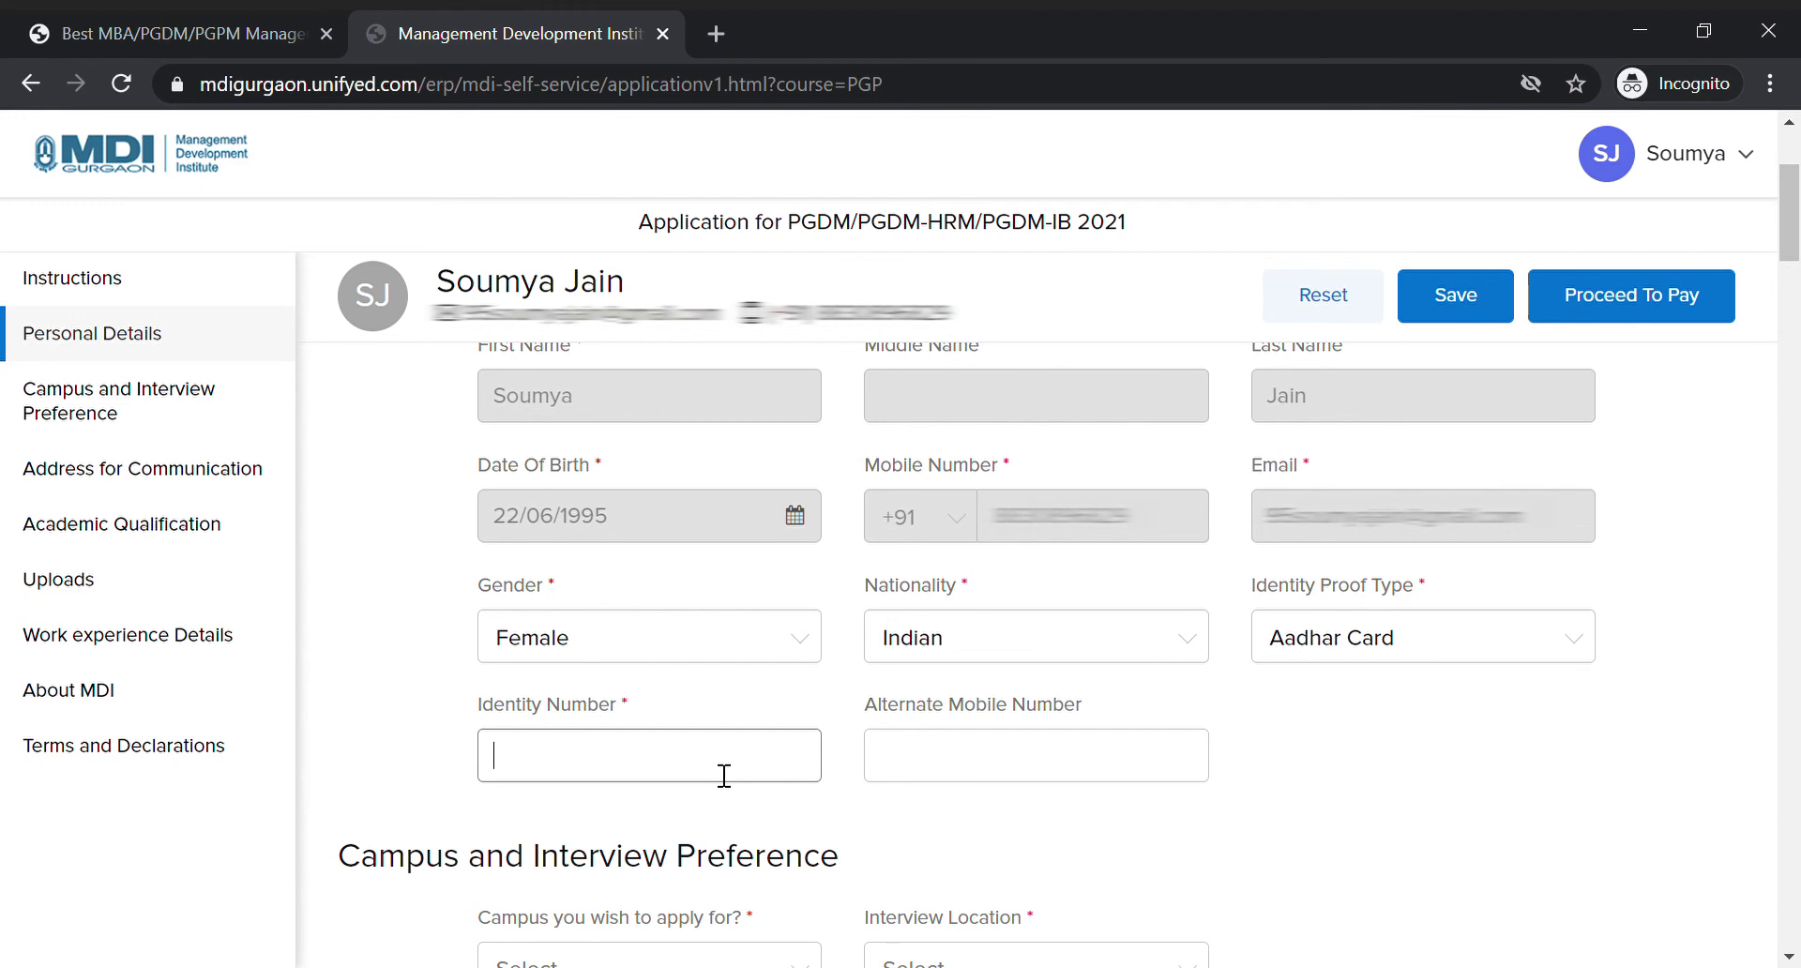
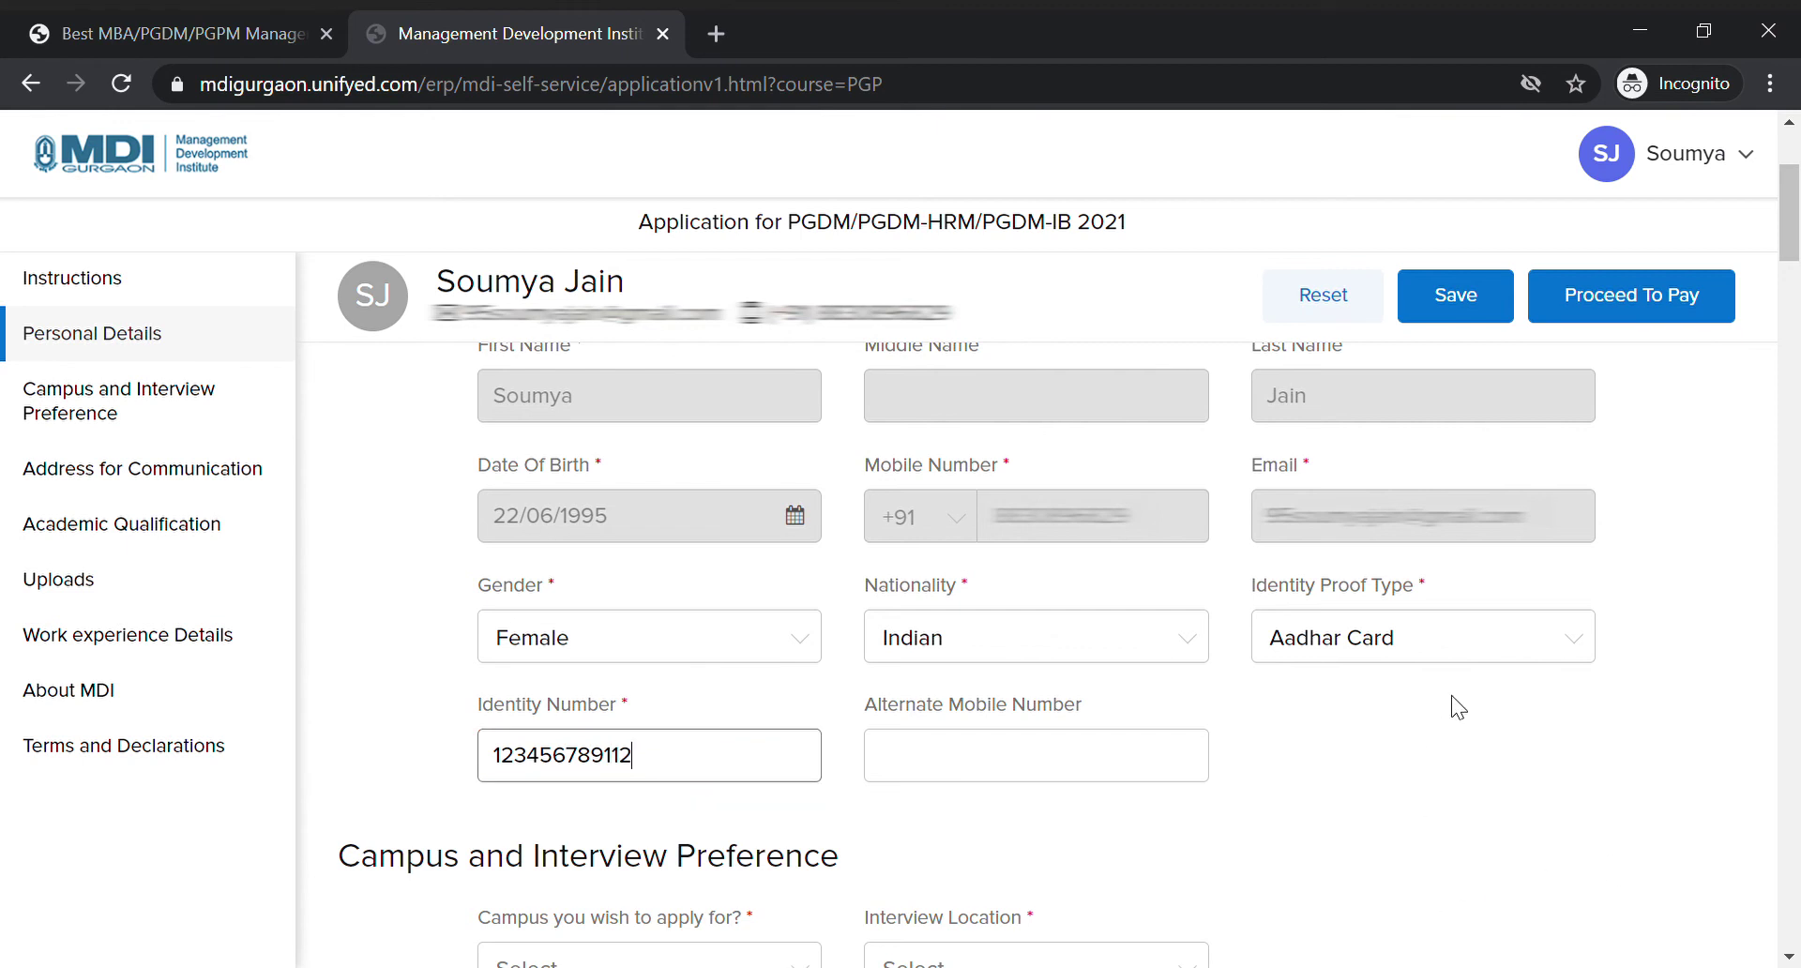
scroll(1451, 695, "down", 3)
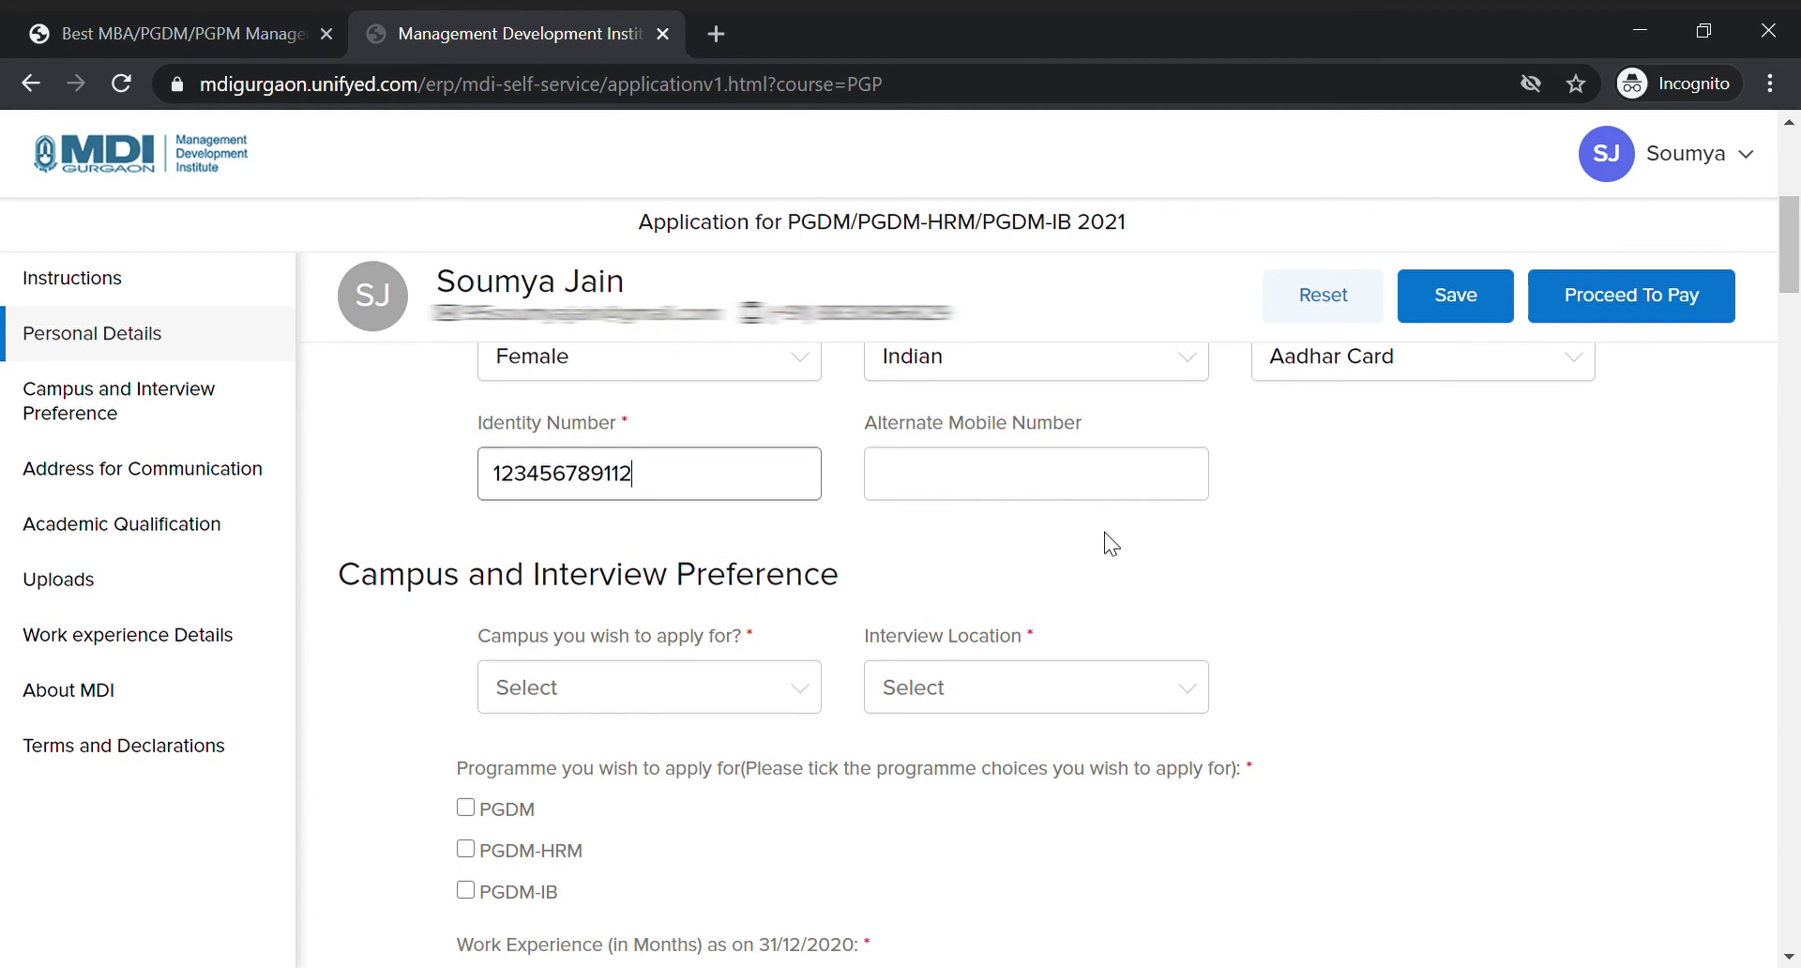
Choose Gurgaon as both the campus and the interview location
left_click(644, 699)
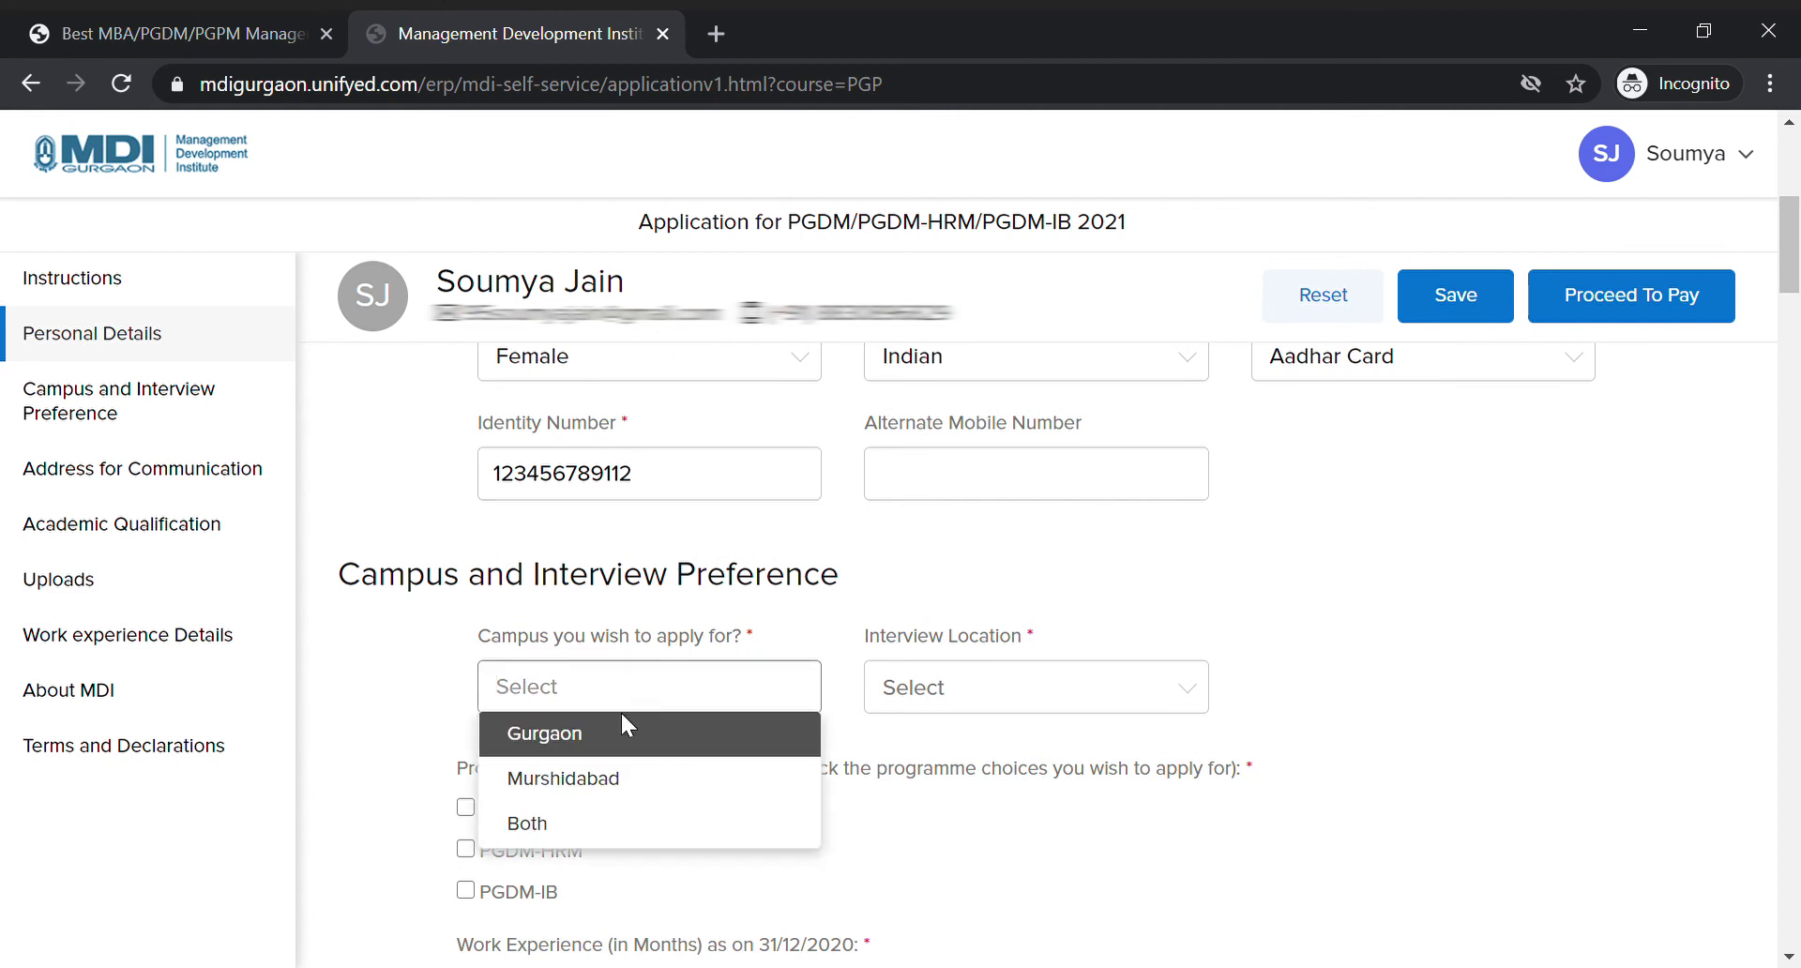
left_click(611, 735)
scroll(1376, 616, "down", 2)
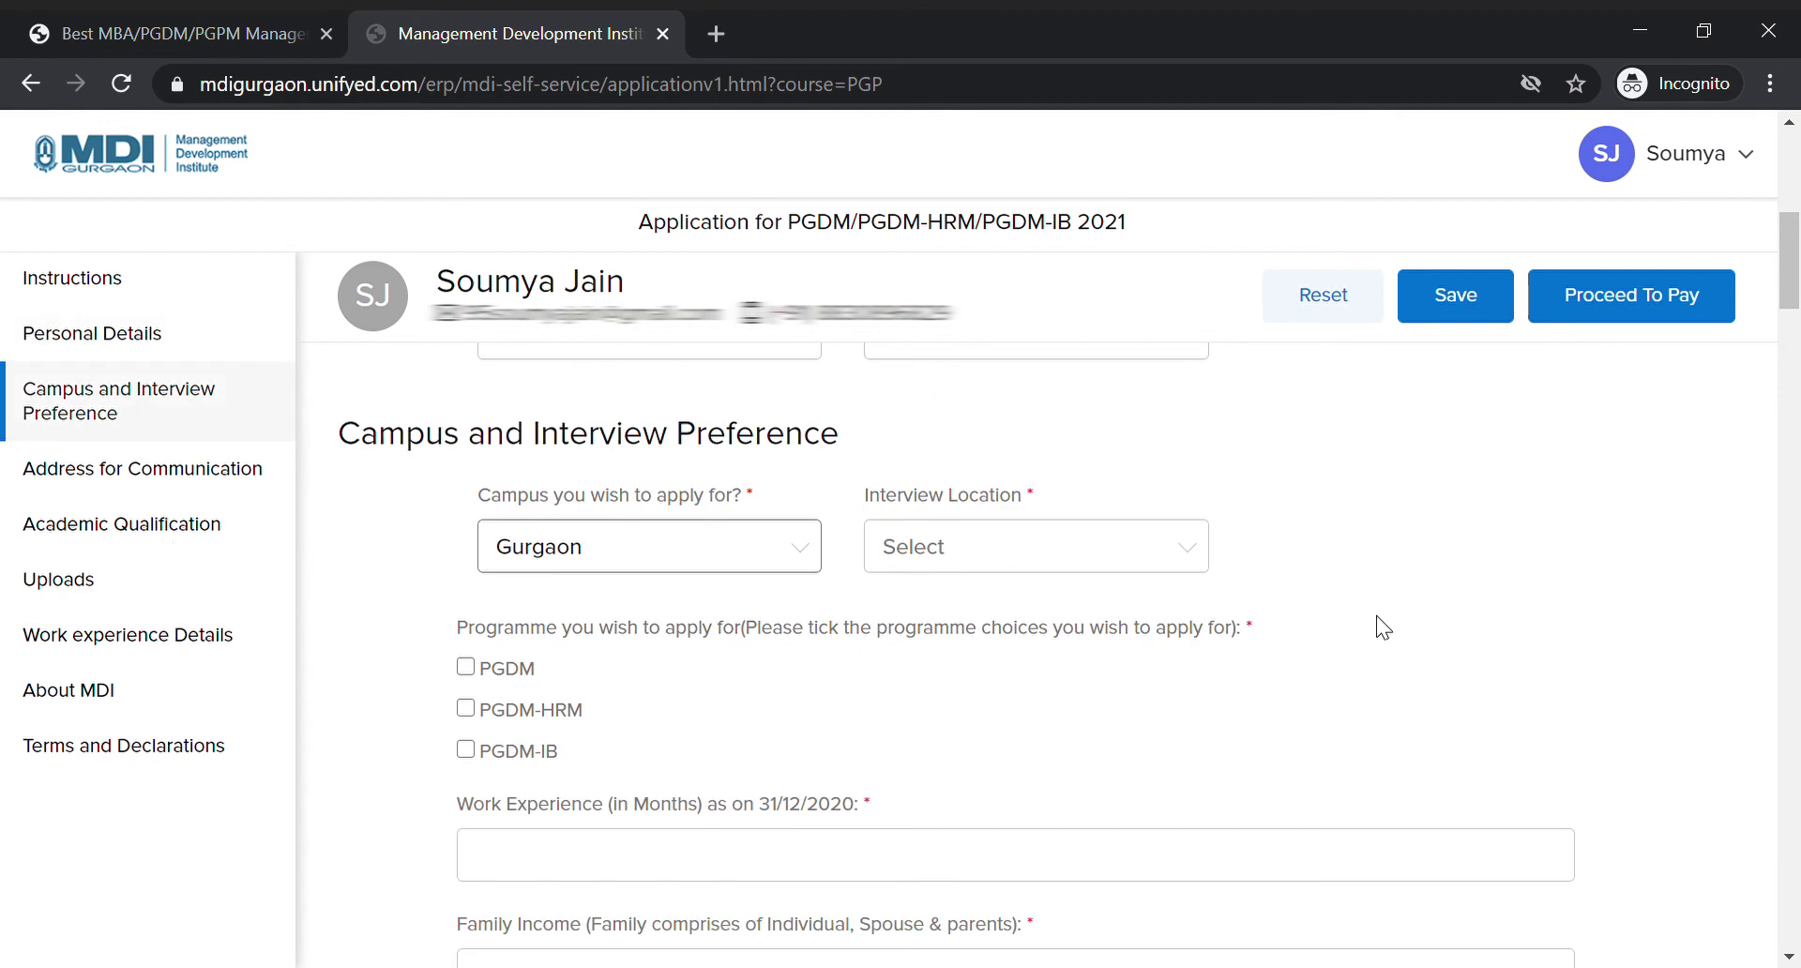
left_click(1094, 549)
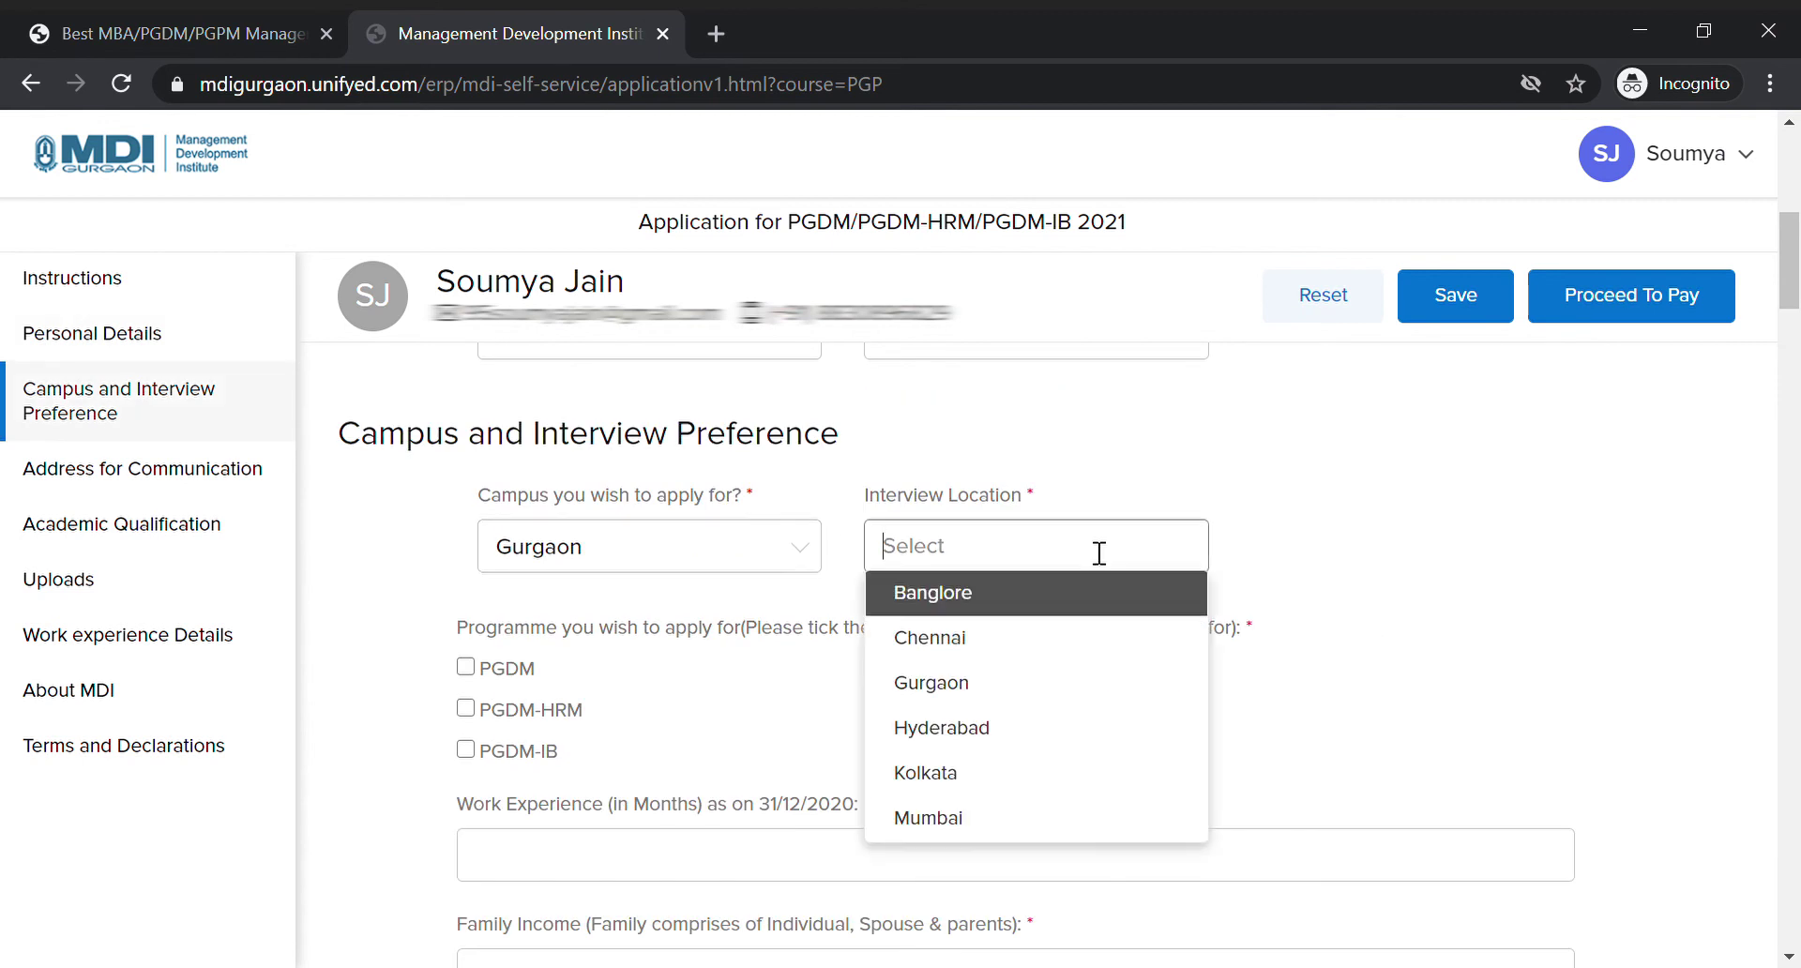
left_click(972, 682)
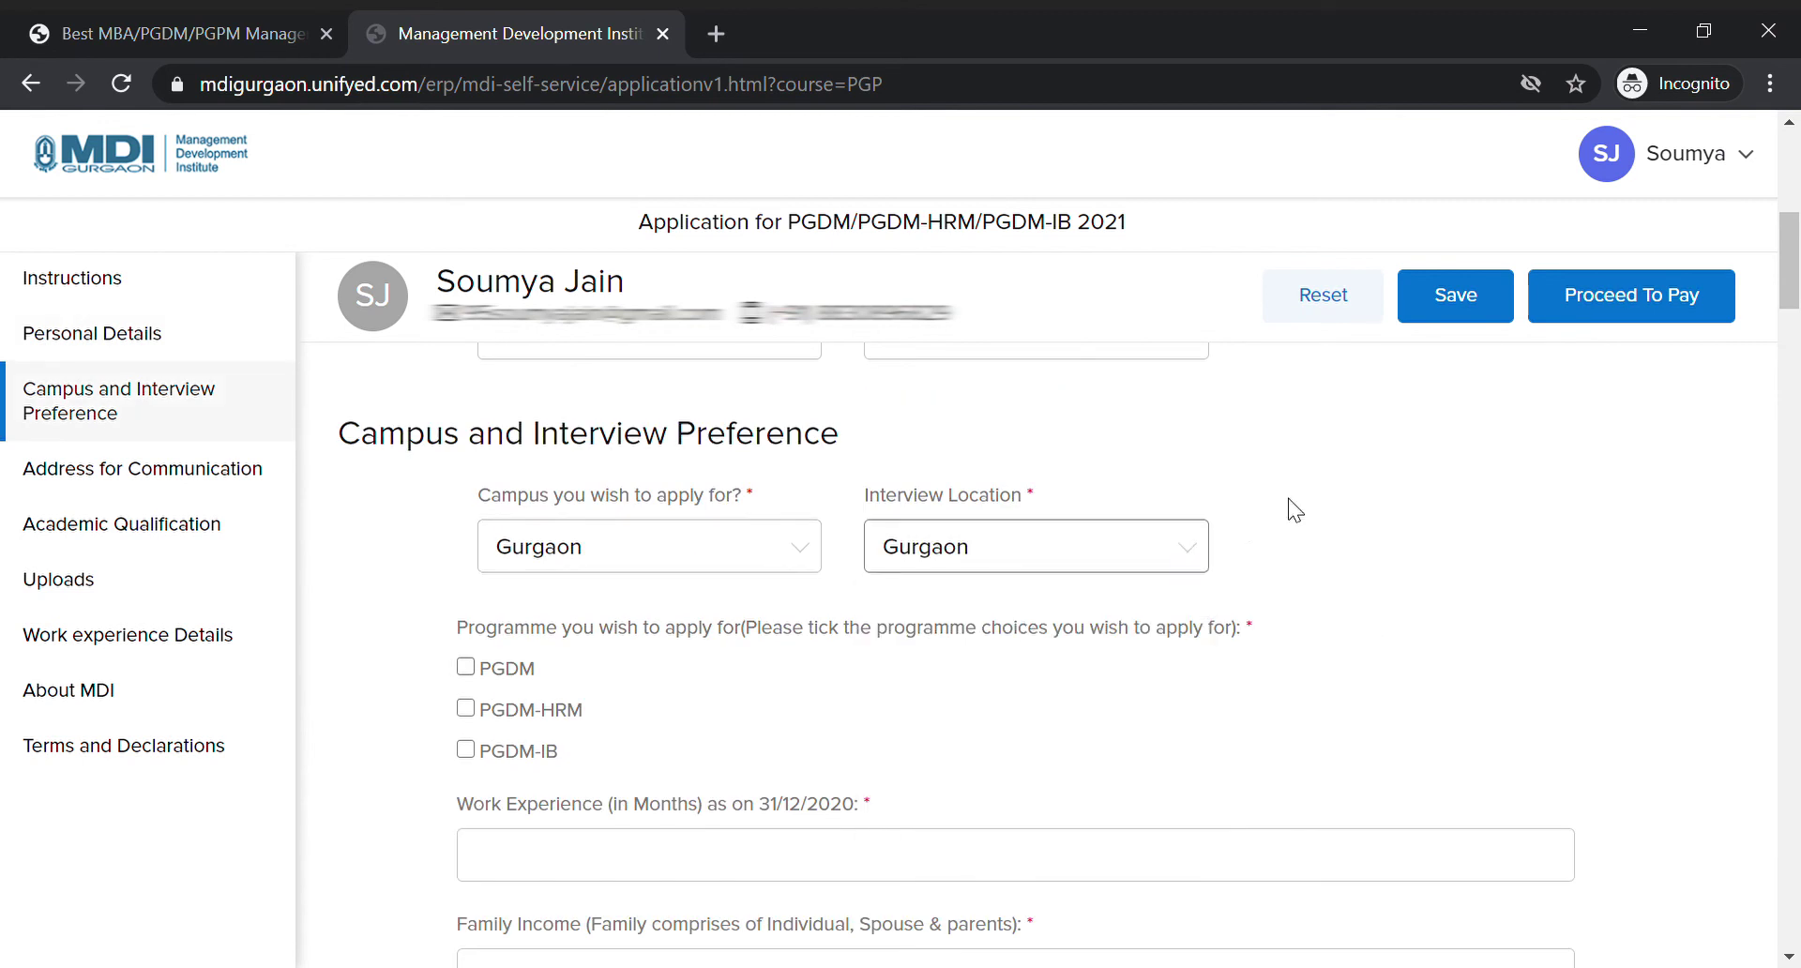
scroll(1290, 510, "down", 1)
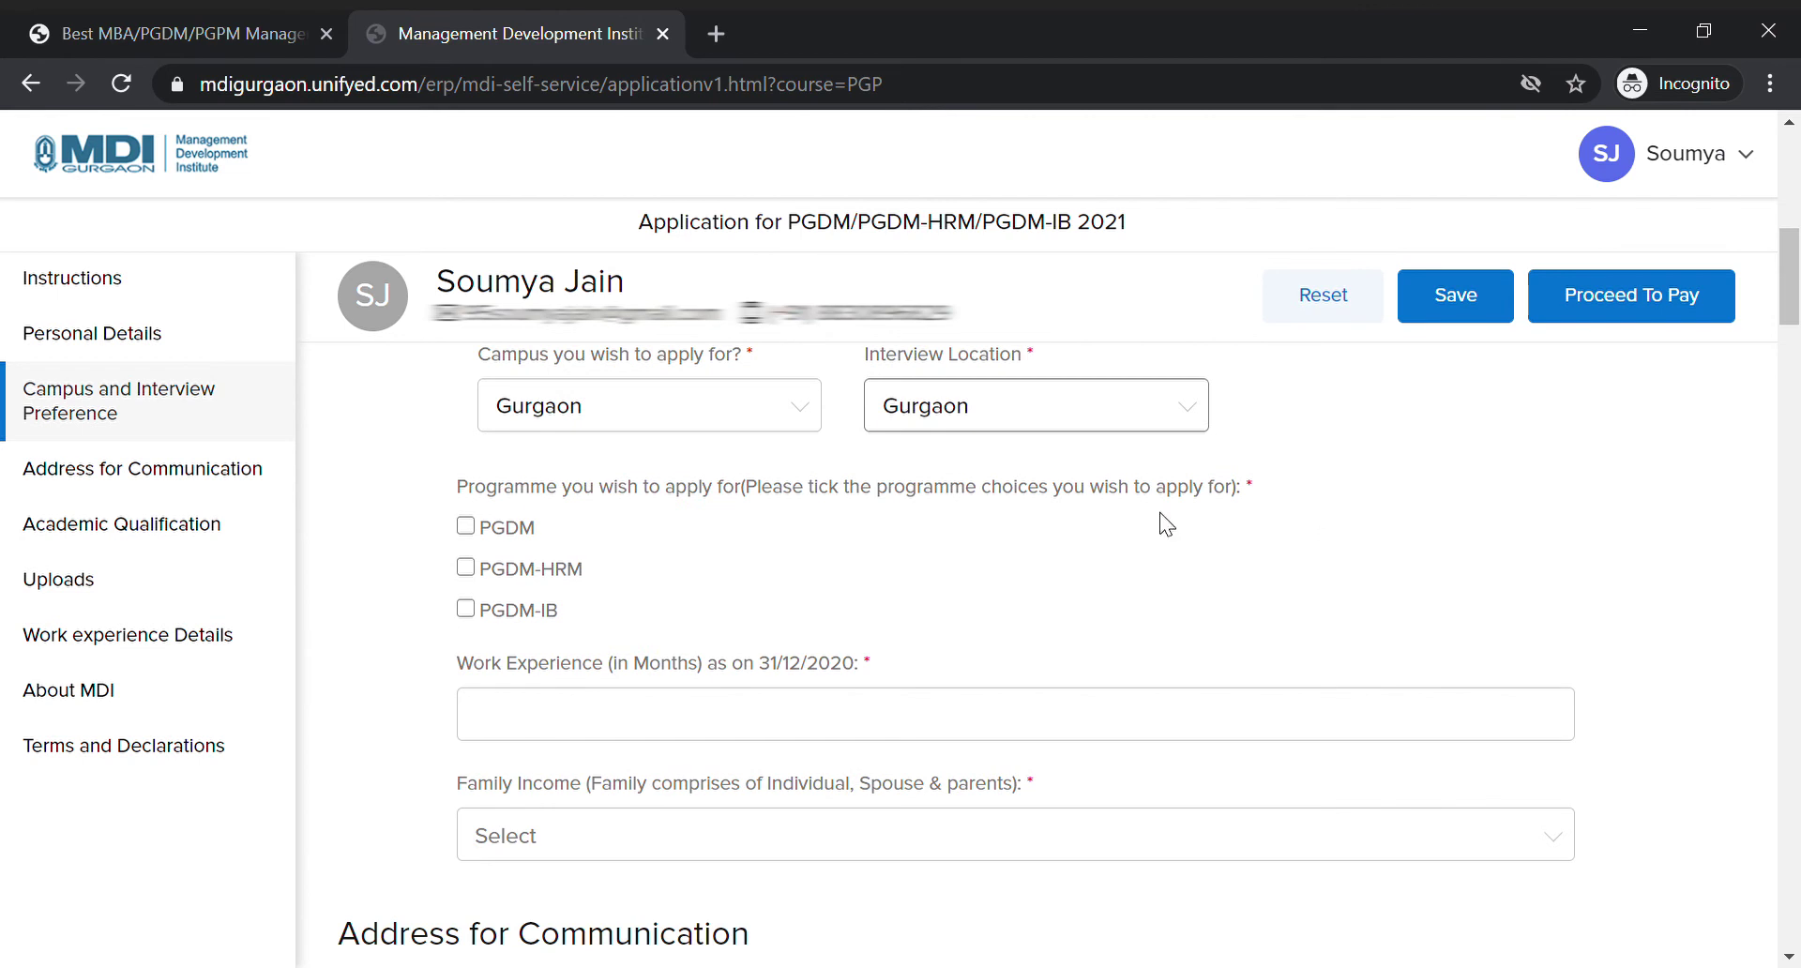
Tick PGDM, PGDM-HRM and PGDM-IB, plus the four-year degree and work-experience consents
left_click(465, 526)
left_click(465, 567)
left_click(466, 609)
scroll(369, 600, "down", 1)
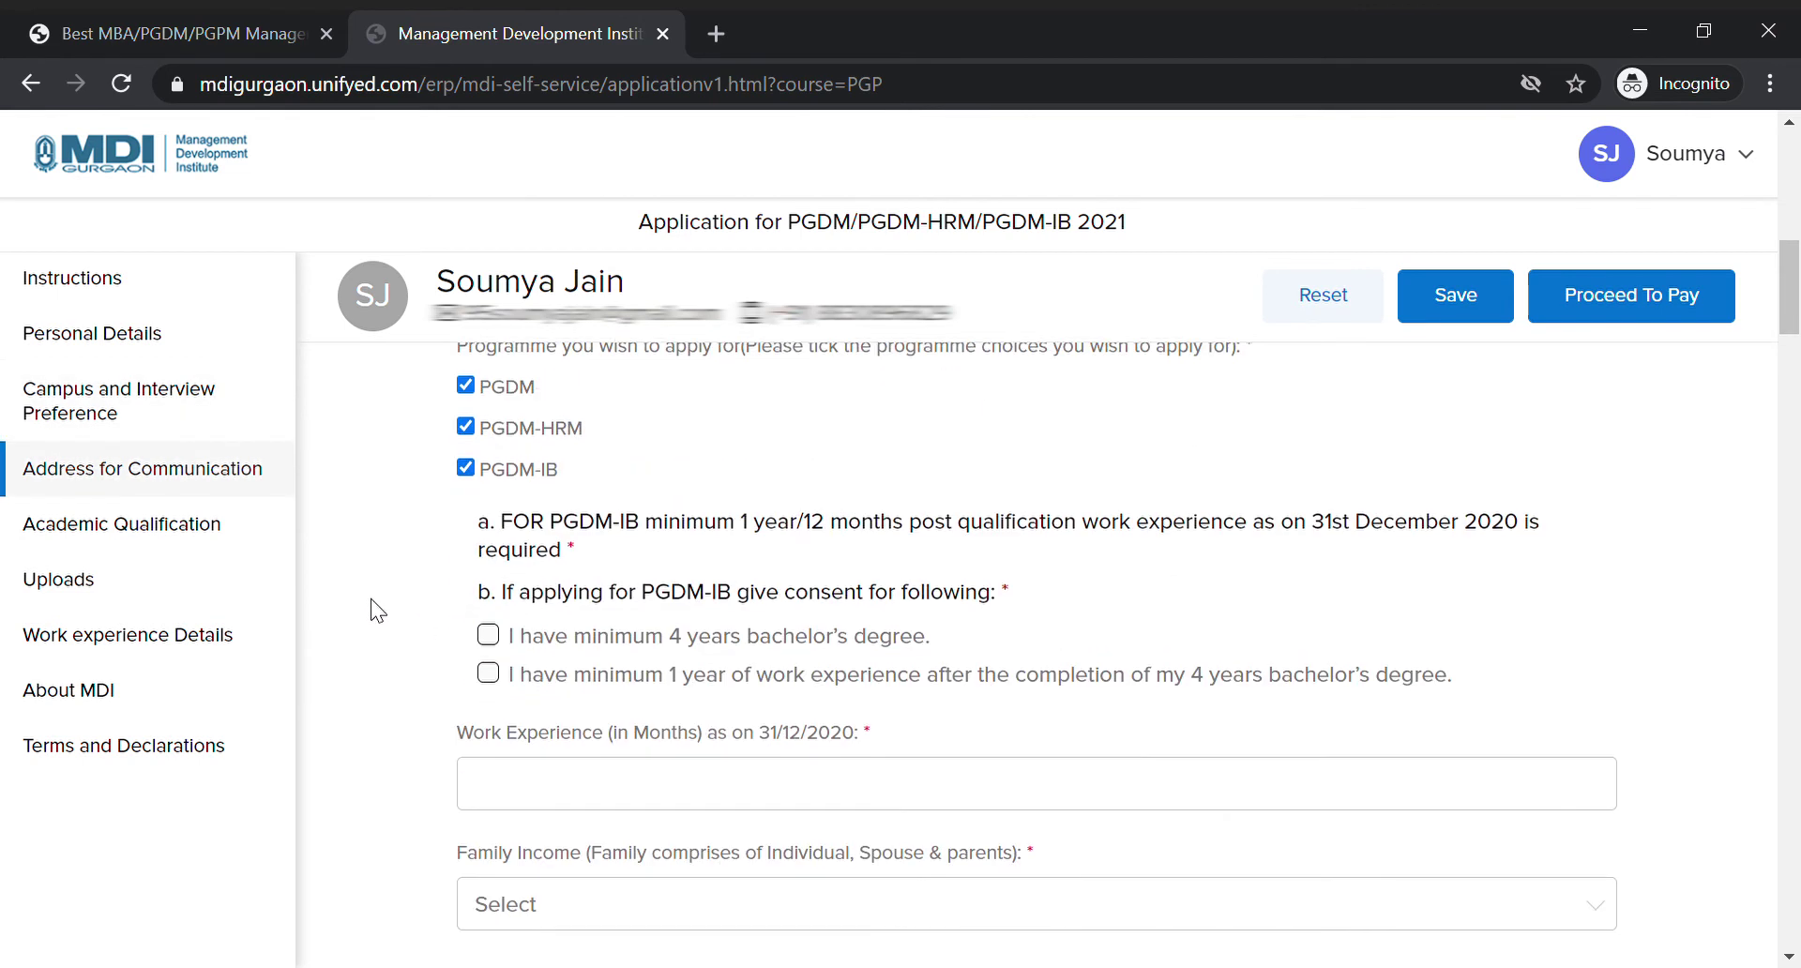
left_click(488, 635)
left_click(488, 674)
scroll(341, 617, "down", 3)
Enter 16 months of work experience and set family income to 1500000 & above
left_click(512, 521)
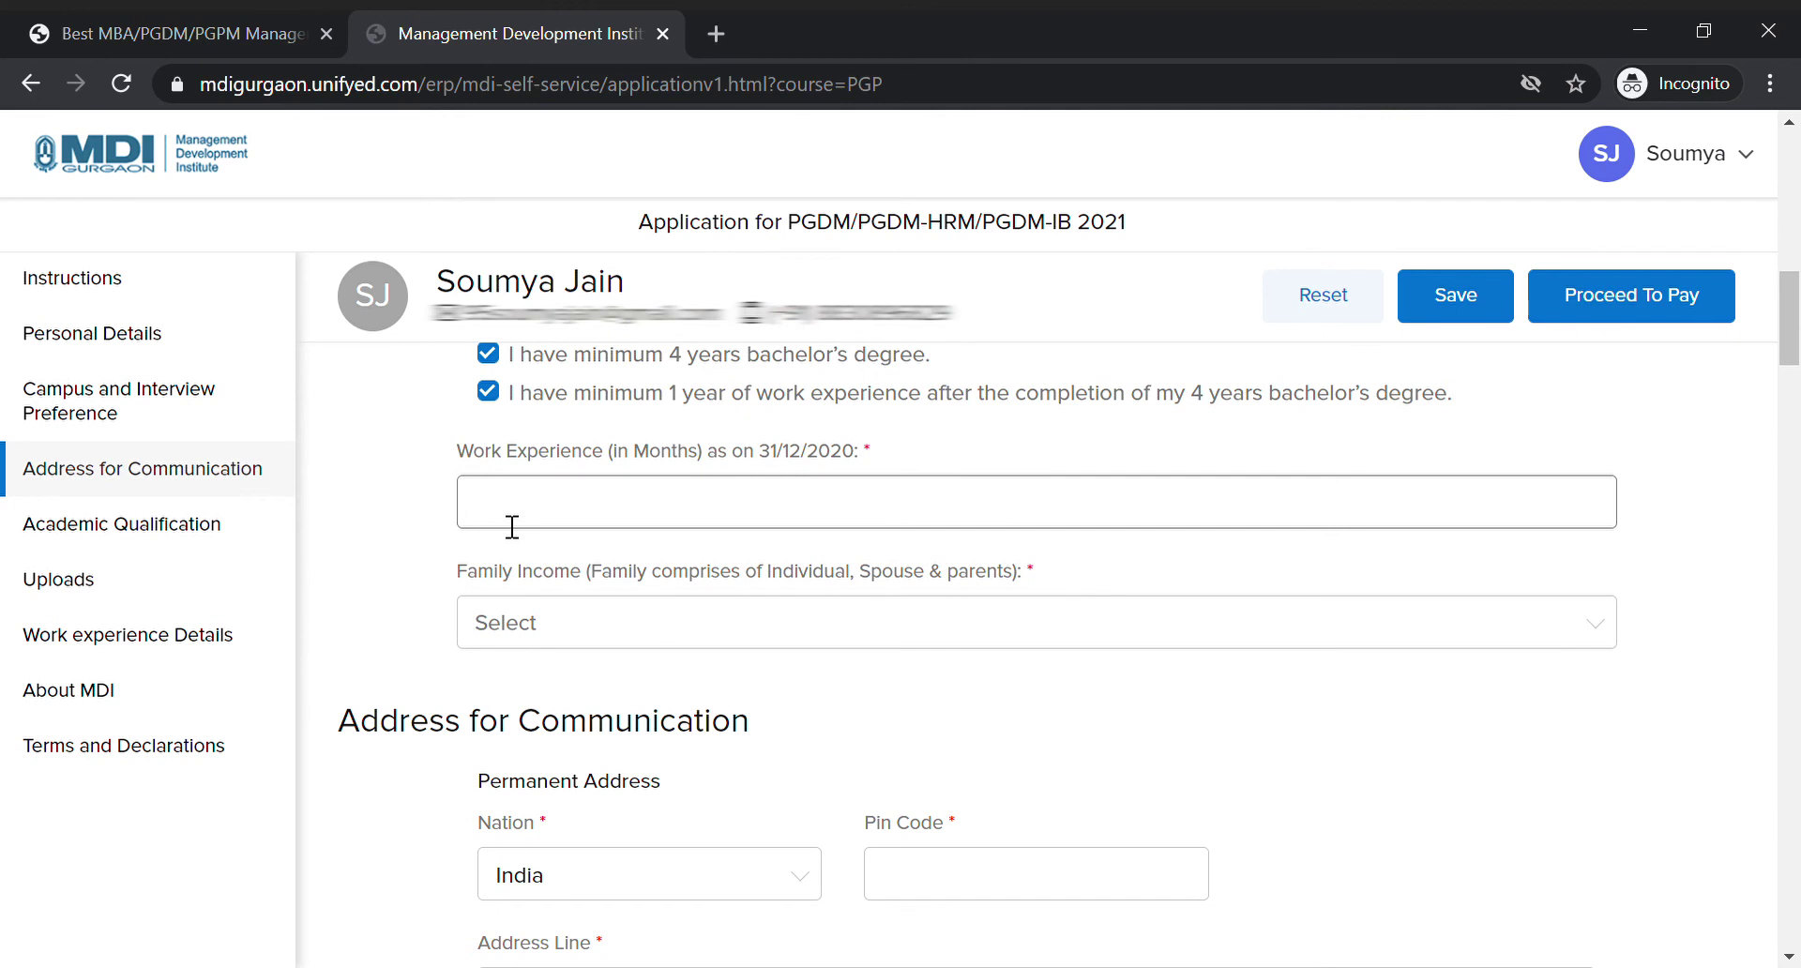
type("16")
left_click(615, 627)
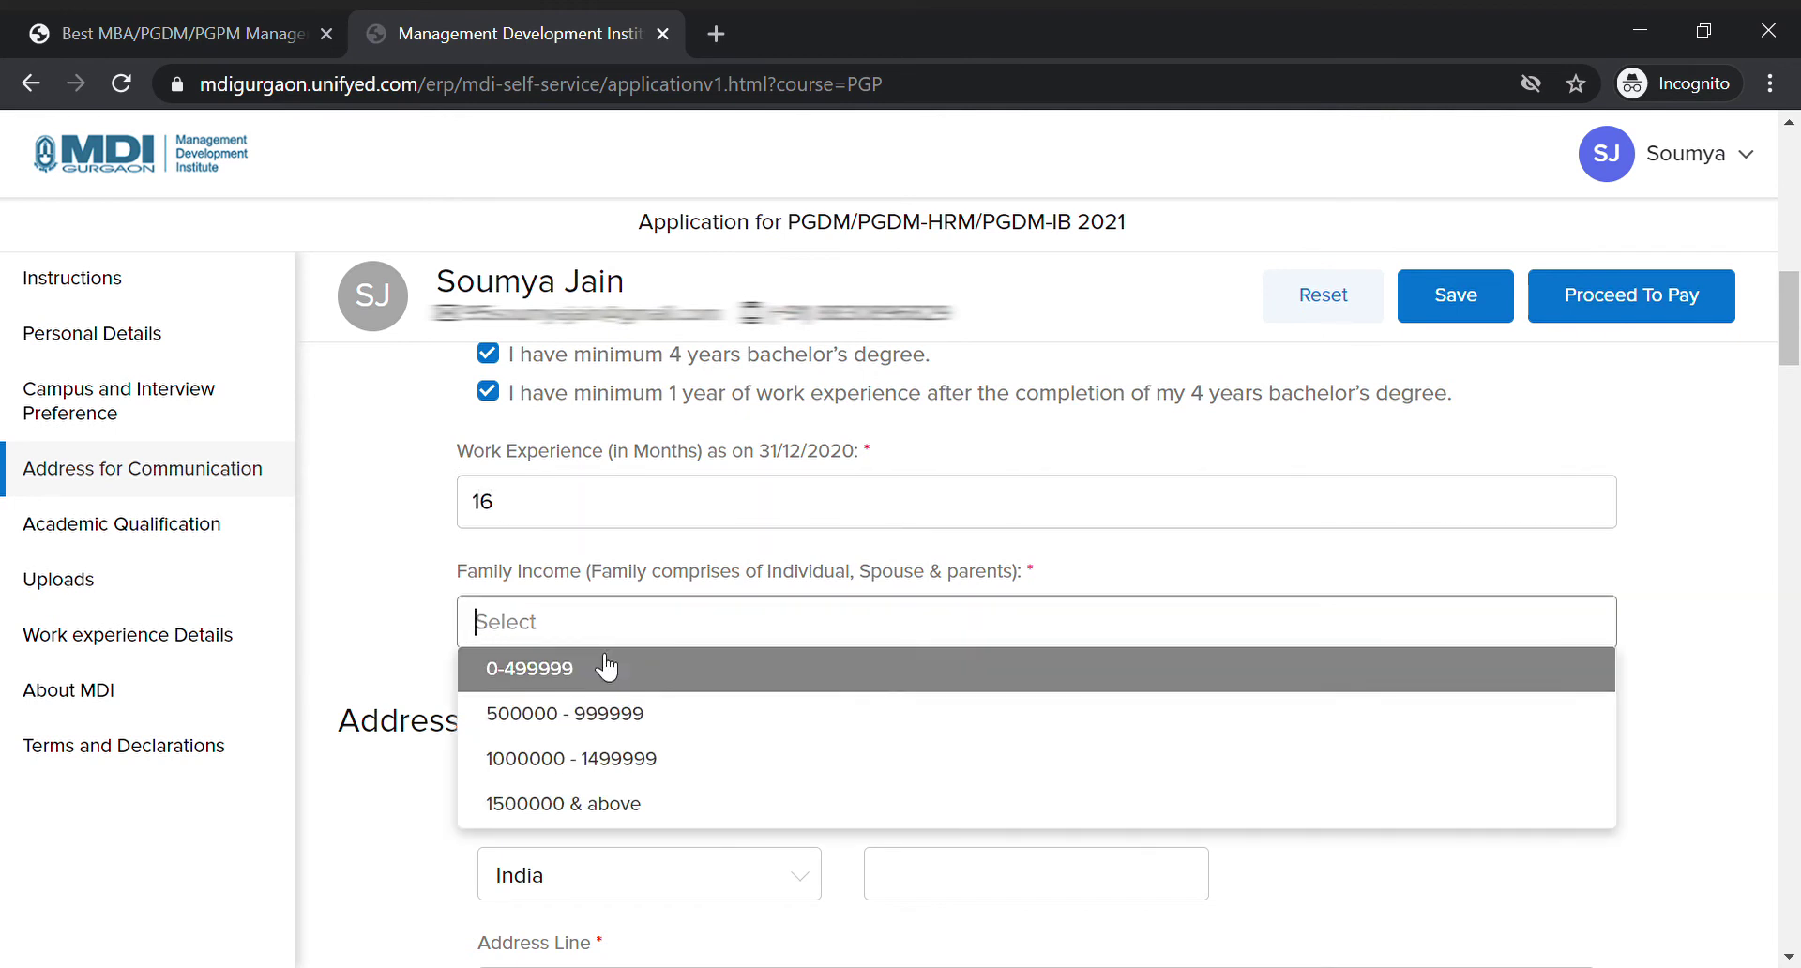
left_click(560, 805)
Enter permanent address pin code 201004 and address line 'House No 104, Area ABC'
scroll(385, 633, "down", 3)
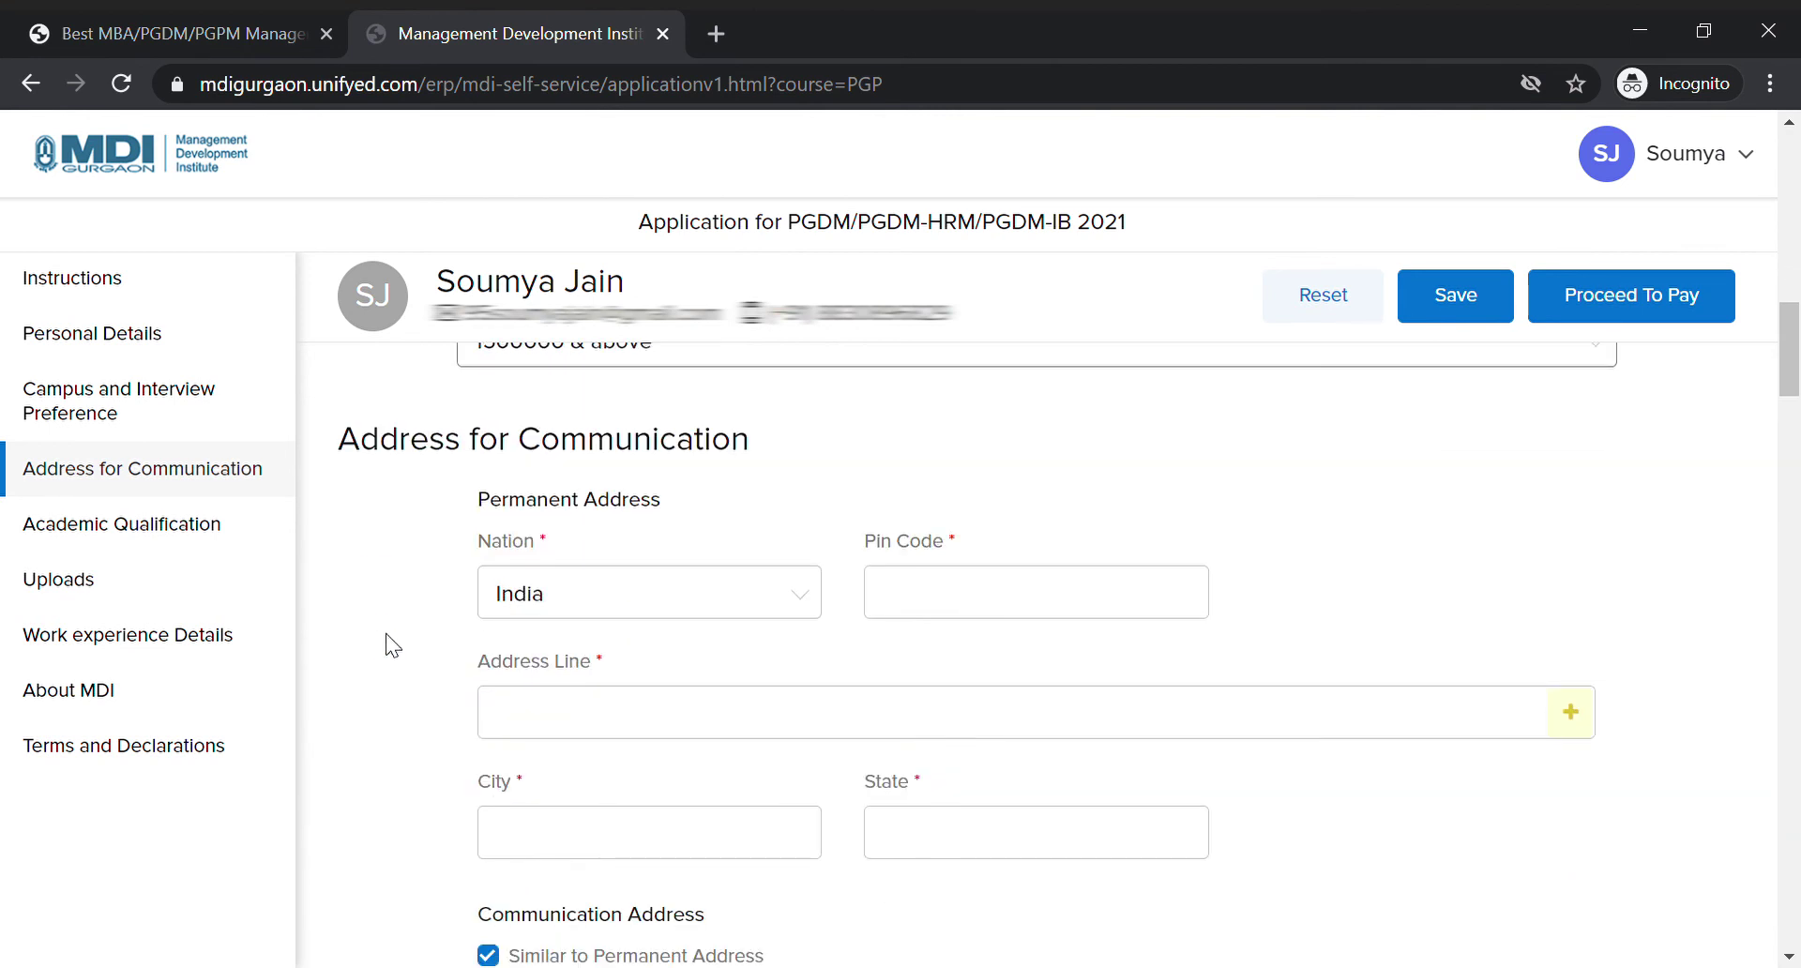
left_click(918, 615)
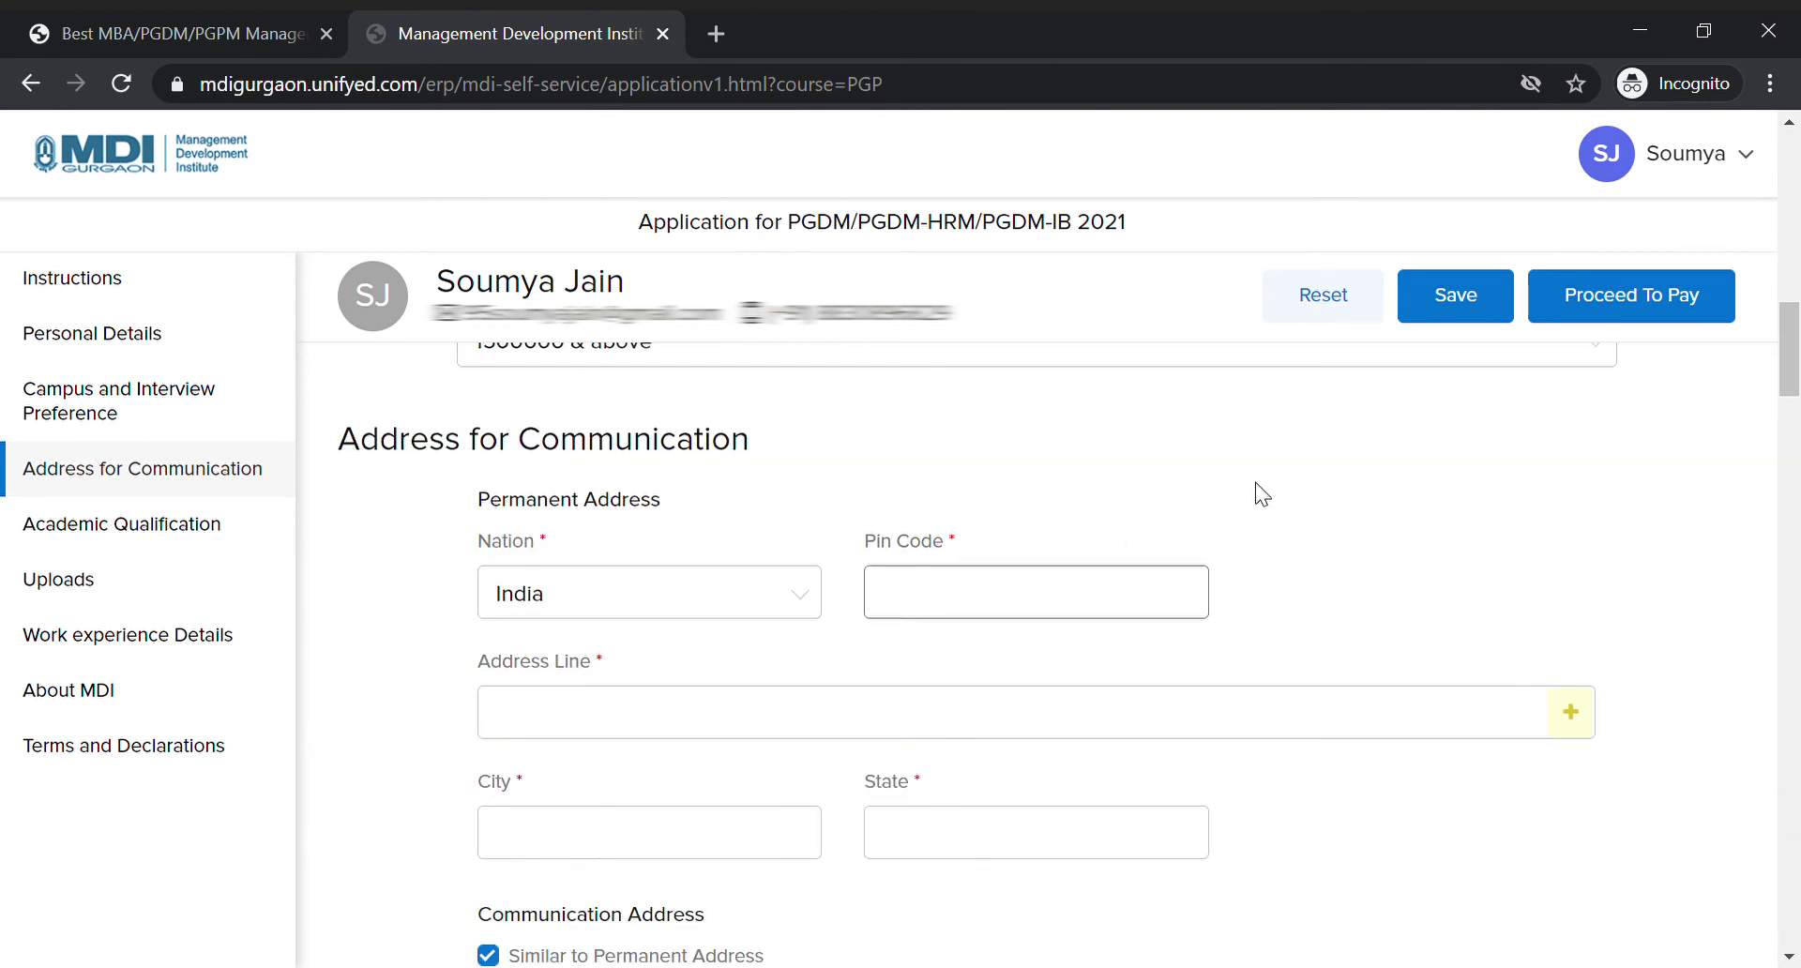
scroll(1262, 514, "down", 2)
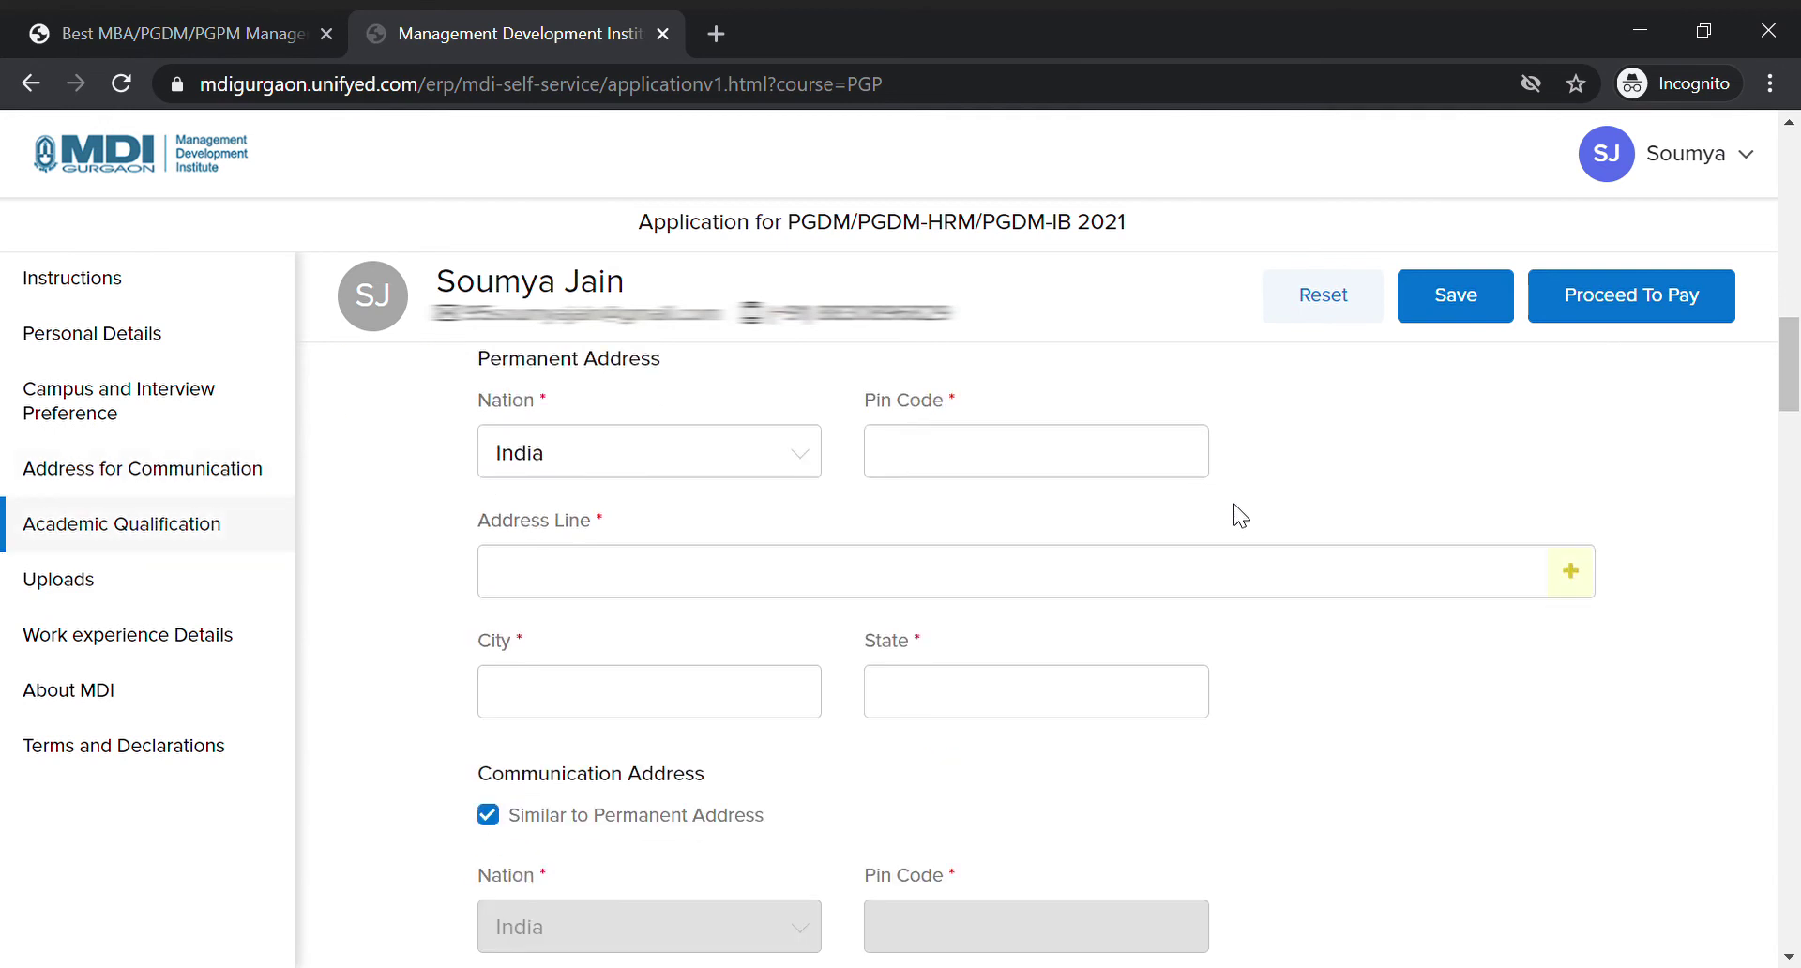
left_click(1100, 469)
type("201004")
left_click(1031, 588)
type("House No 104, Area ABC")
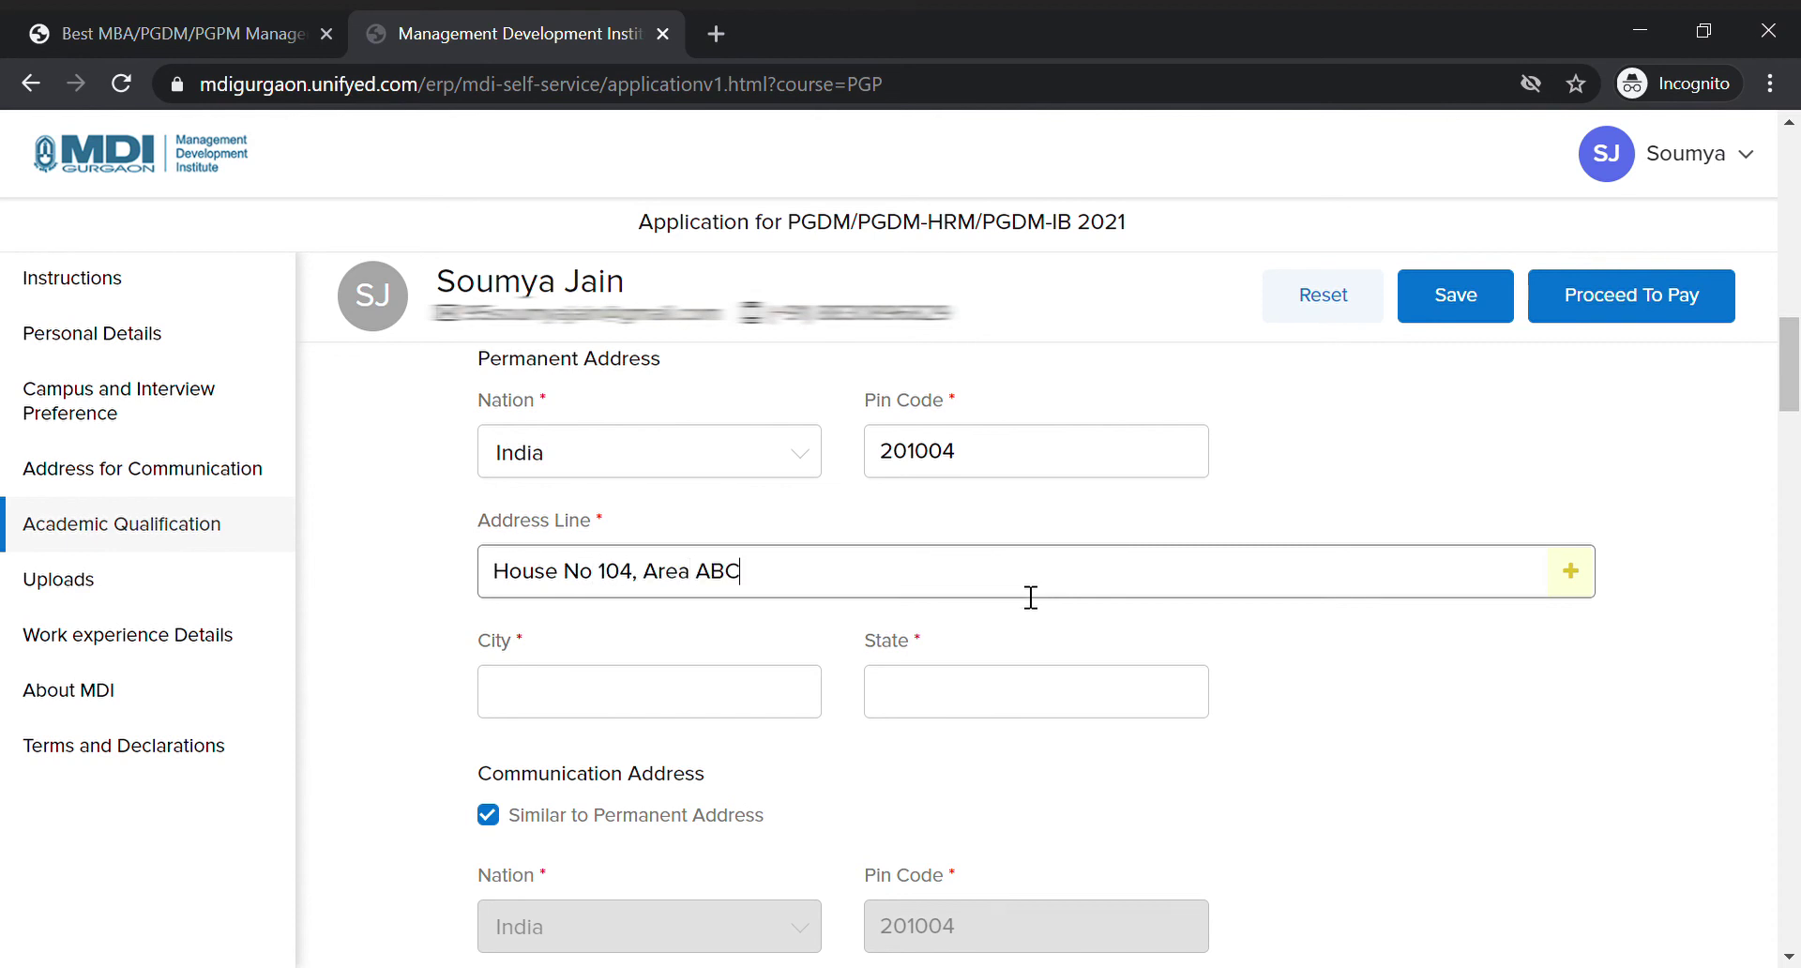
Set the permanent address city to Gurgaon and state to Haryana
scroll(783, 554, "down", 1)
left_click(767, 565)
type("Gurgaon")
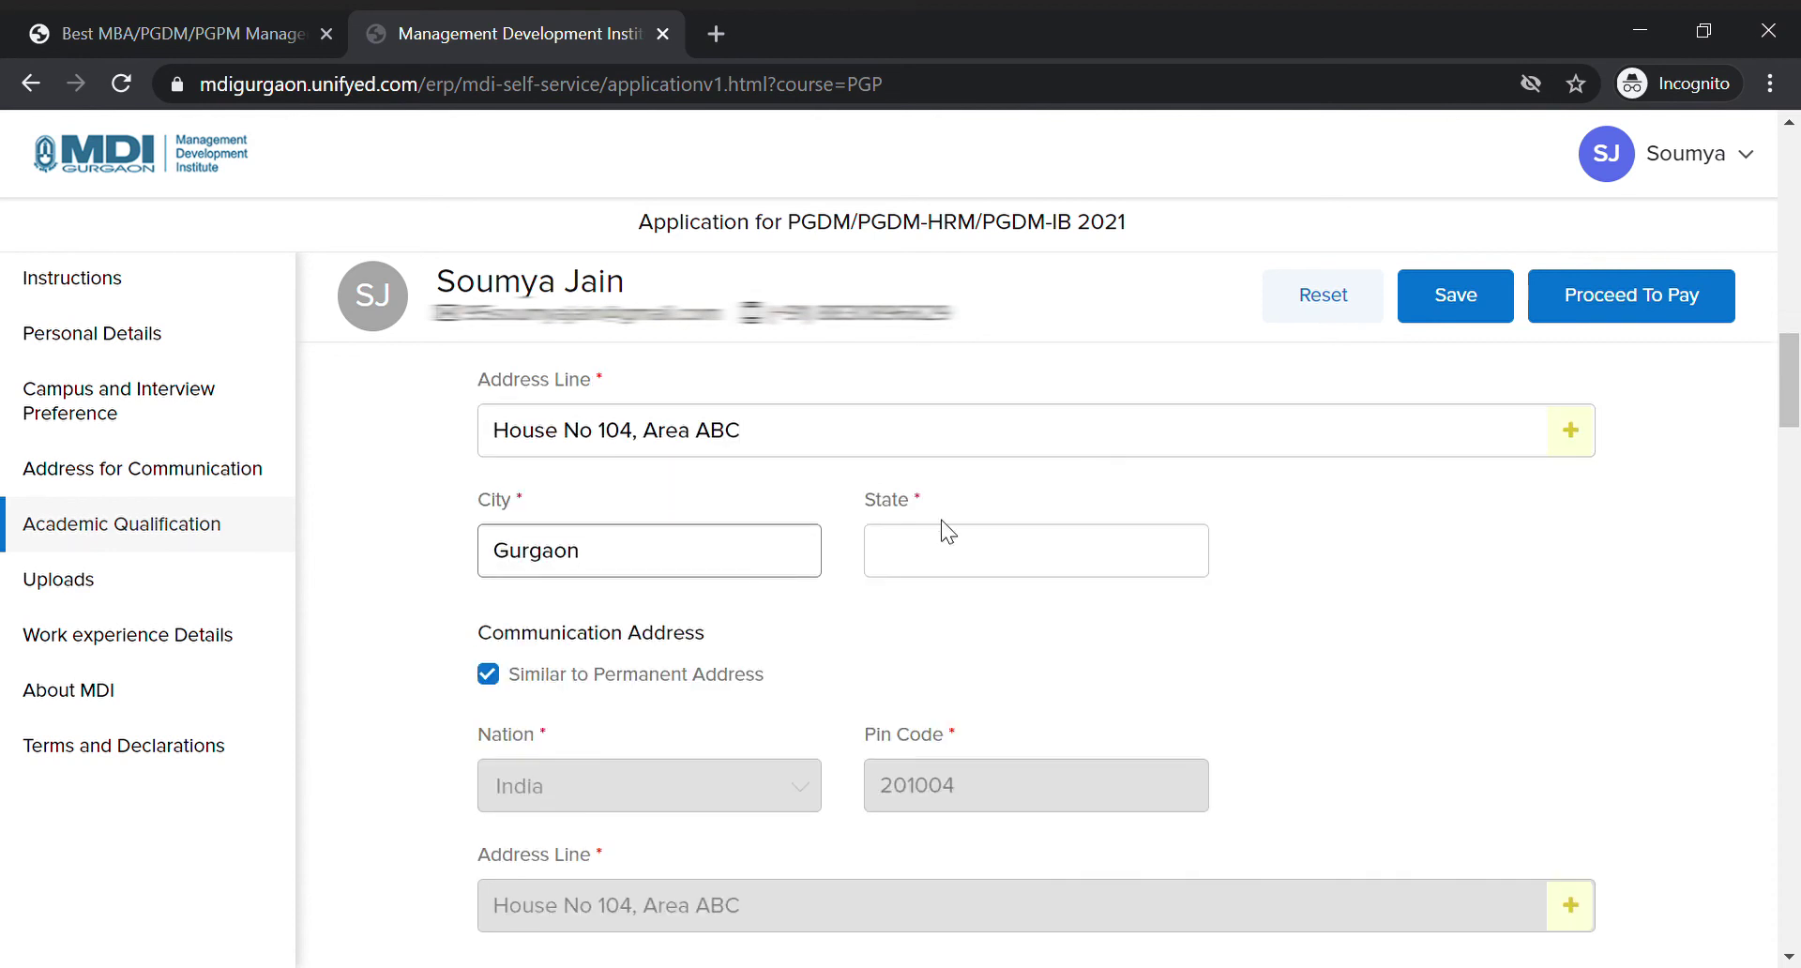
left_click(957, 573)
type("Haryana")
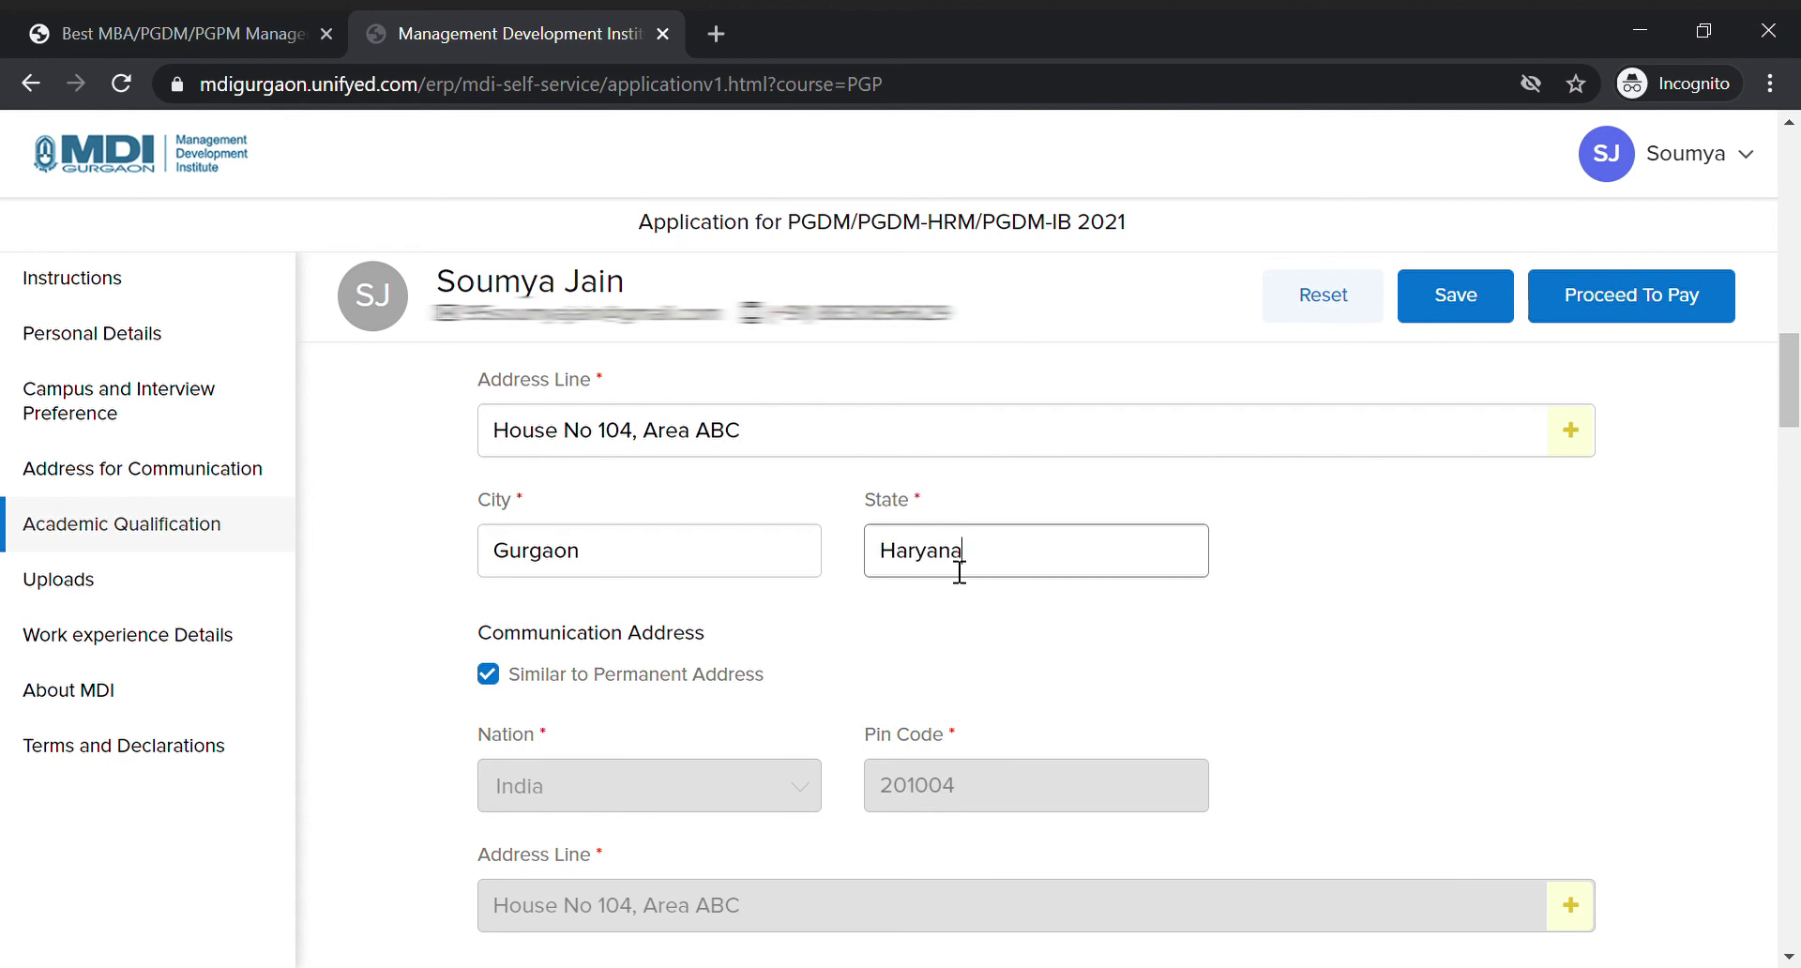
scroll(1324, 589, "down", 1)
scroll(1216, 524, "down", 5)
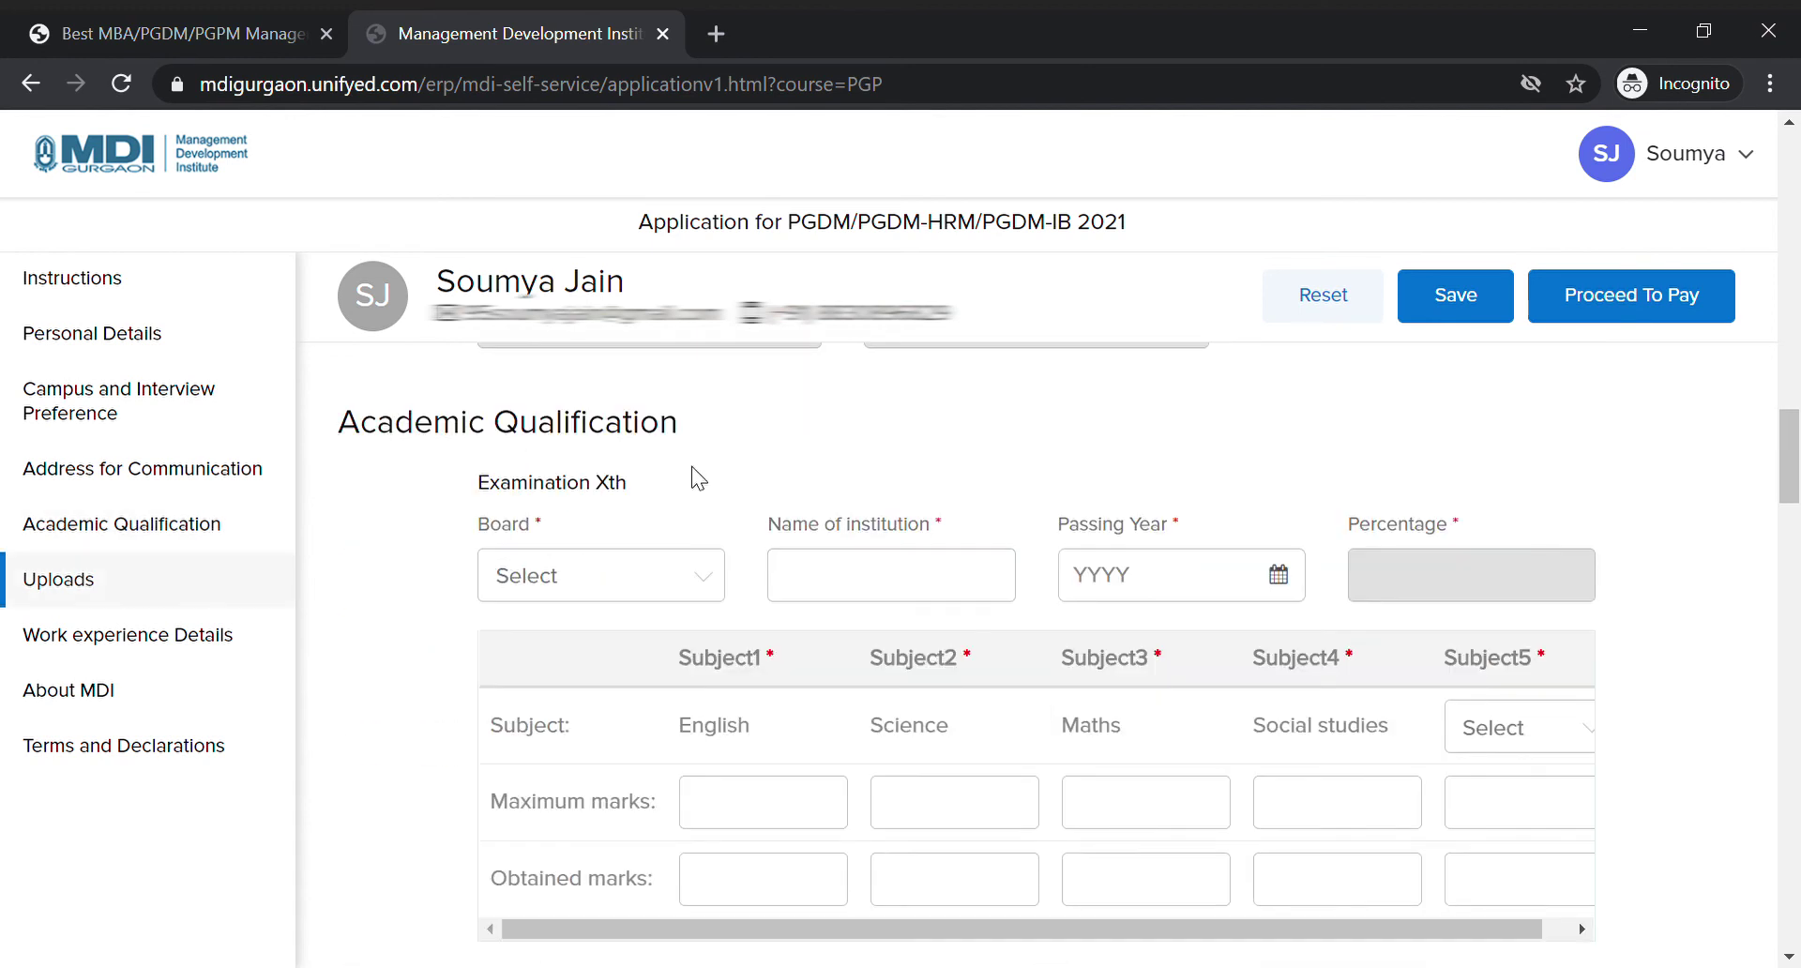
For Xth, set board CBSE, institution 'SchoolName' and passing year 2011
left_click(617, 582)
type("cb")
left_click(596, 646)
left_click(824, 591)
type("c")
key("BackSpace")
type("SchoolName")
left_click(1285, 586)
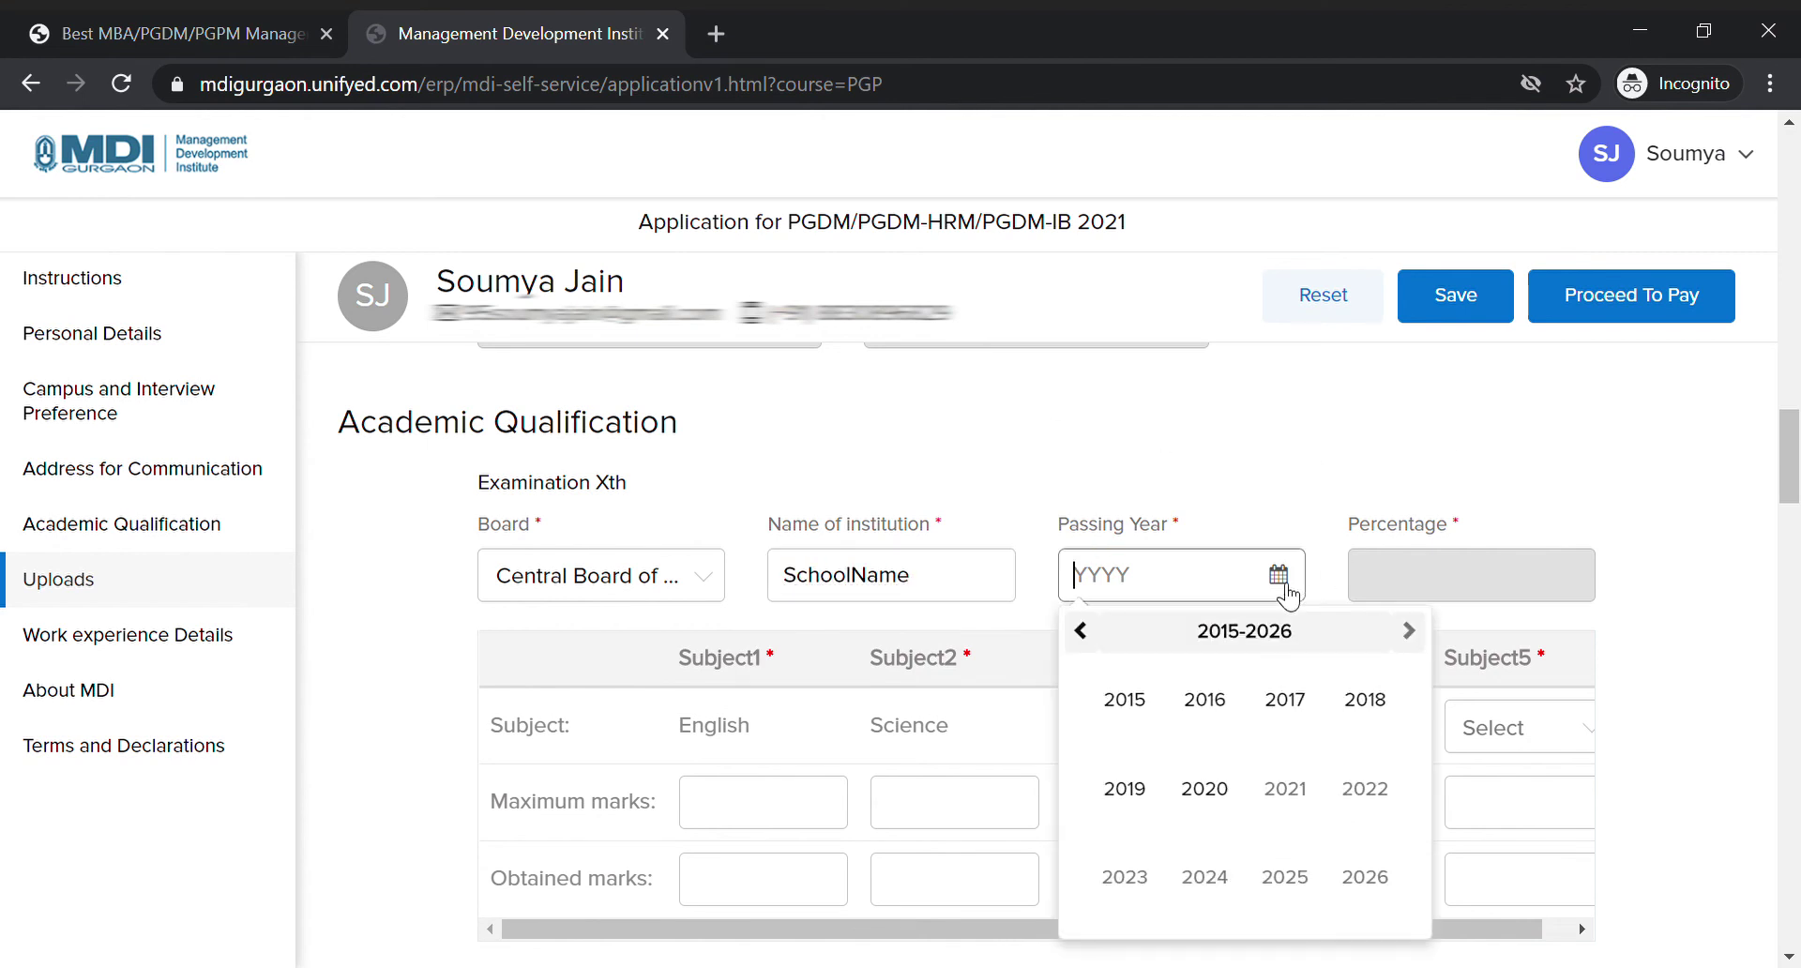
left_click(1081, 630)
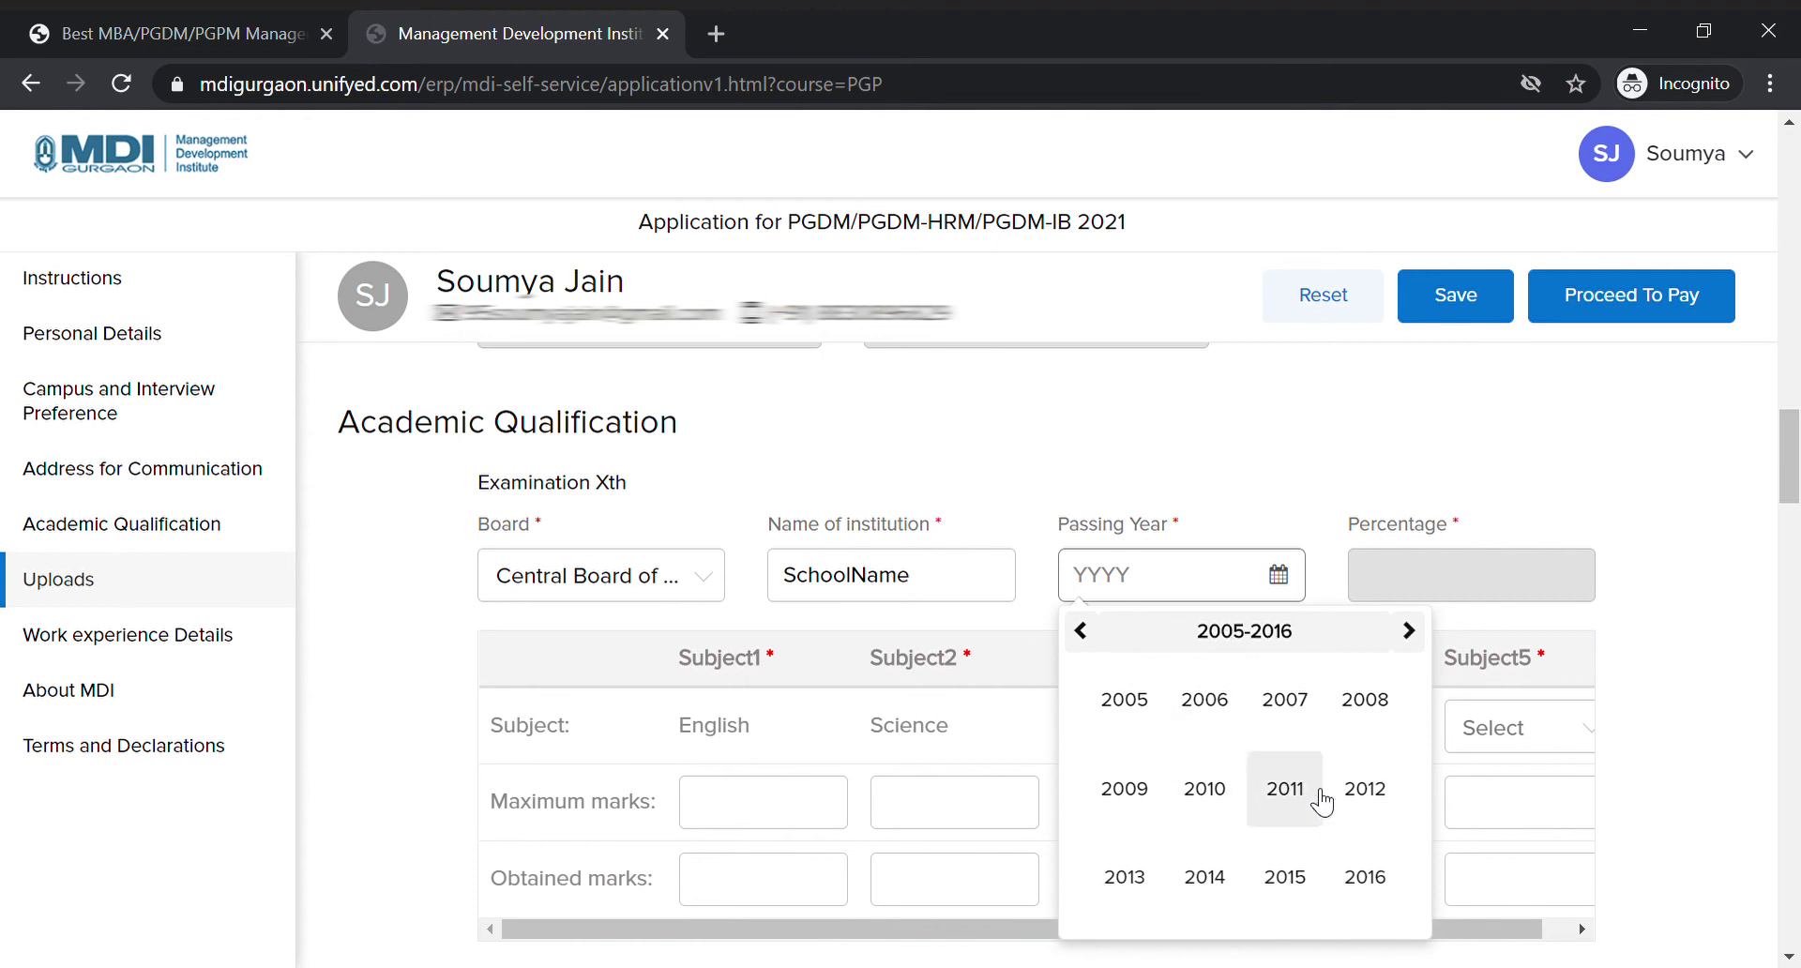
left_click(1285, 788)
Enter 100 as maximum marks for all five Xth subjects
scroll(1640, 587, "down", 1)
left_click(787, 675)
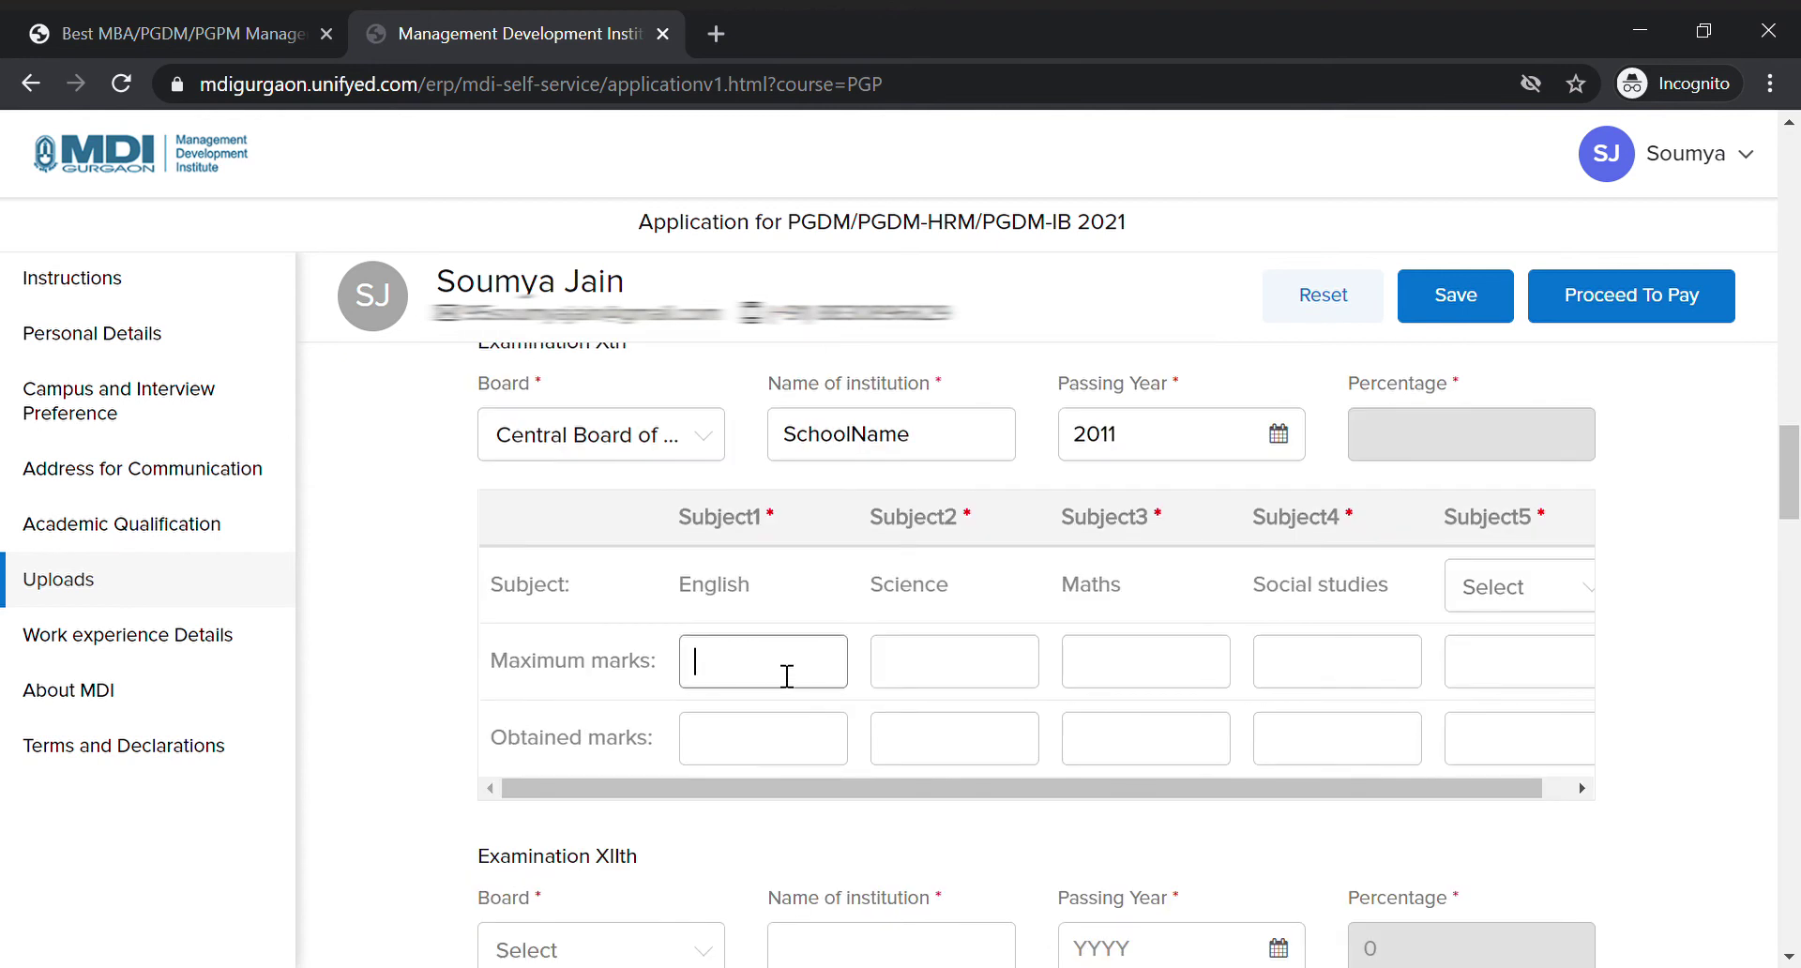
type("100")
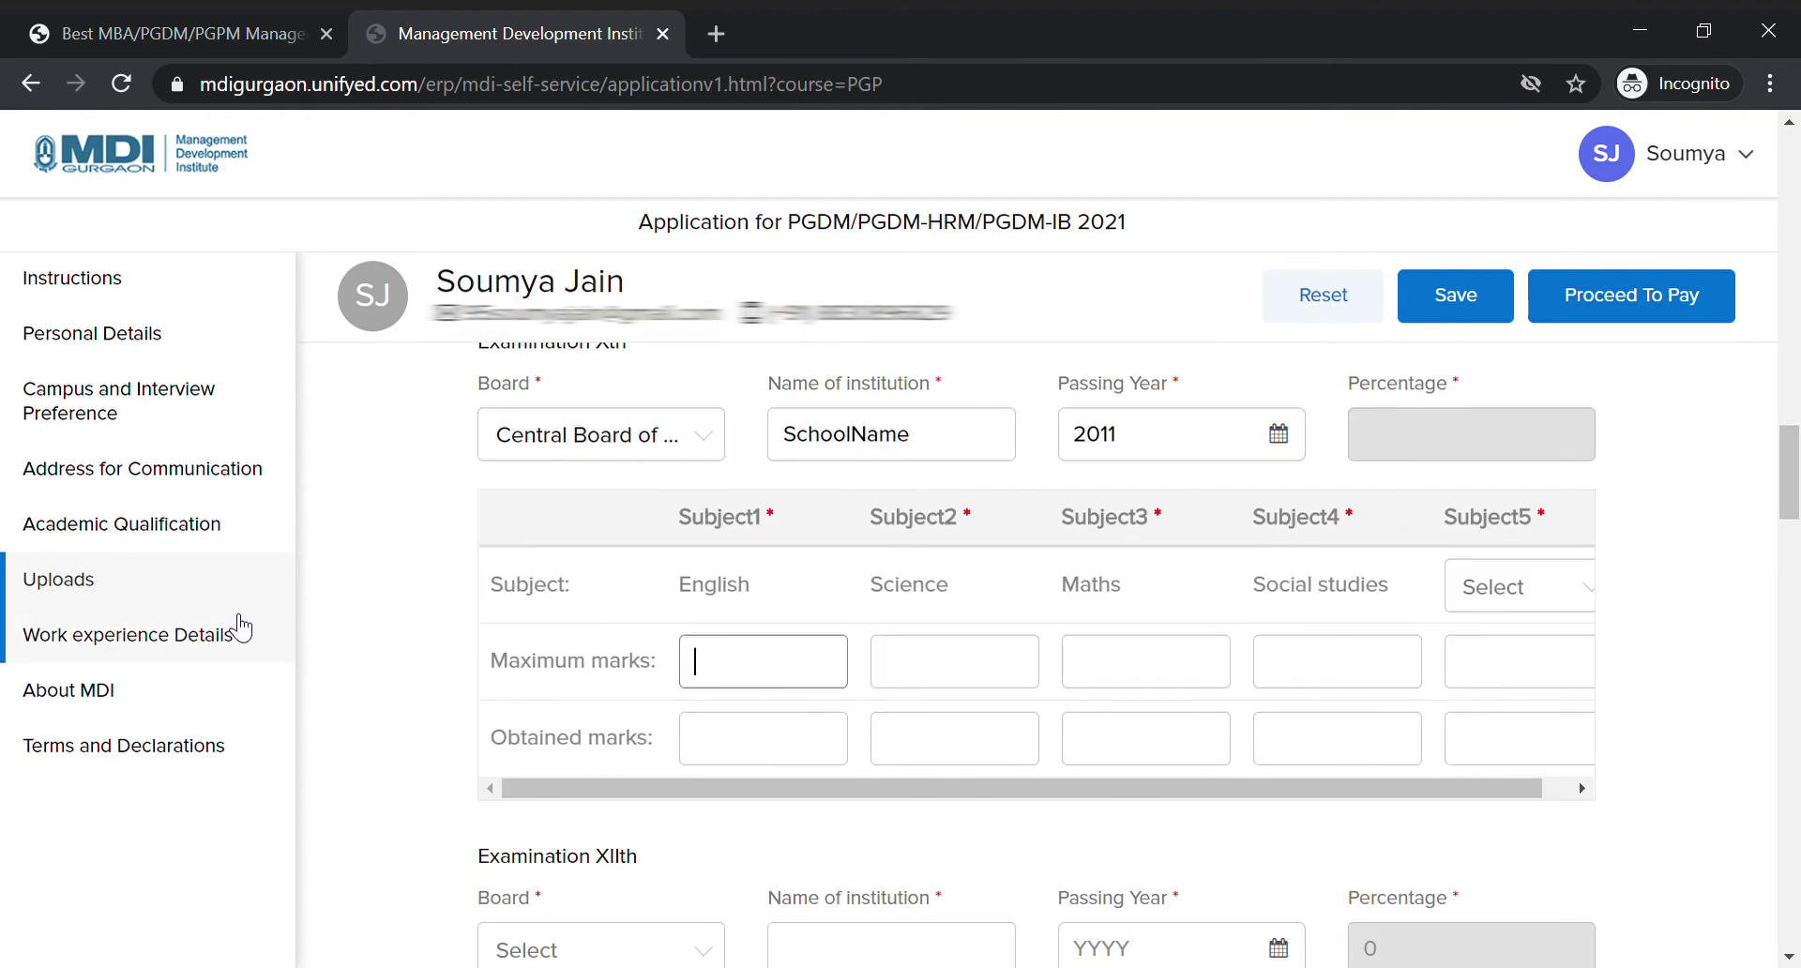
key("Tab")
type("100")
key("Tab")
type("100")
key("Tab")
type("100")
key("Tab")
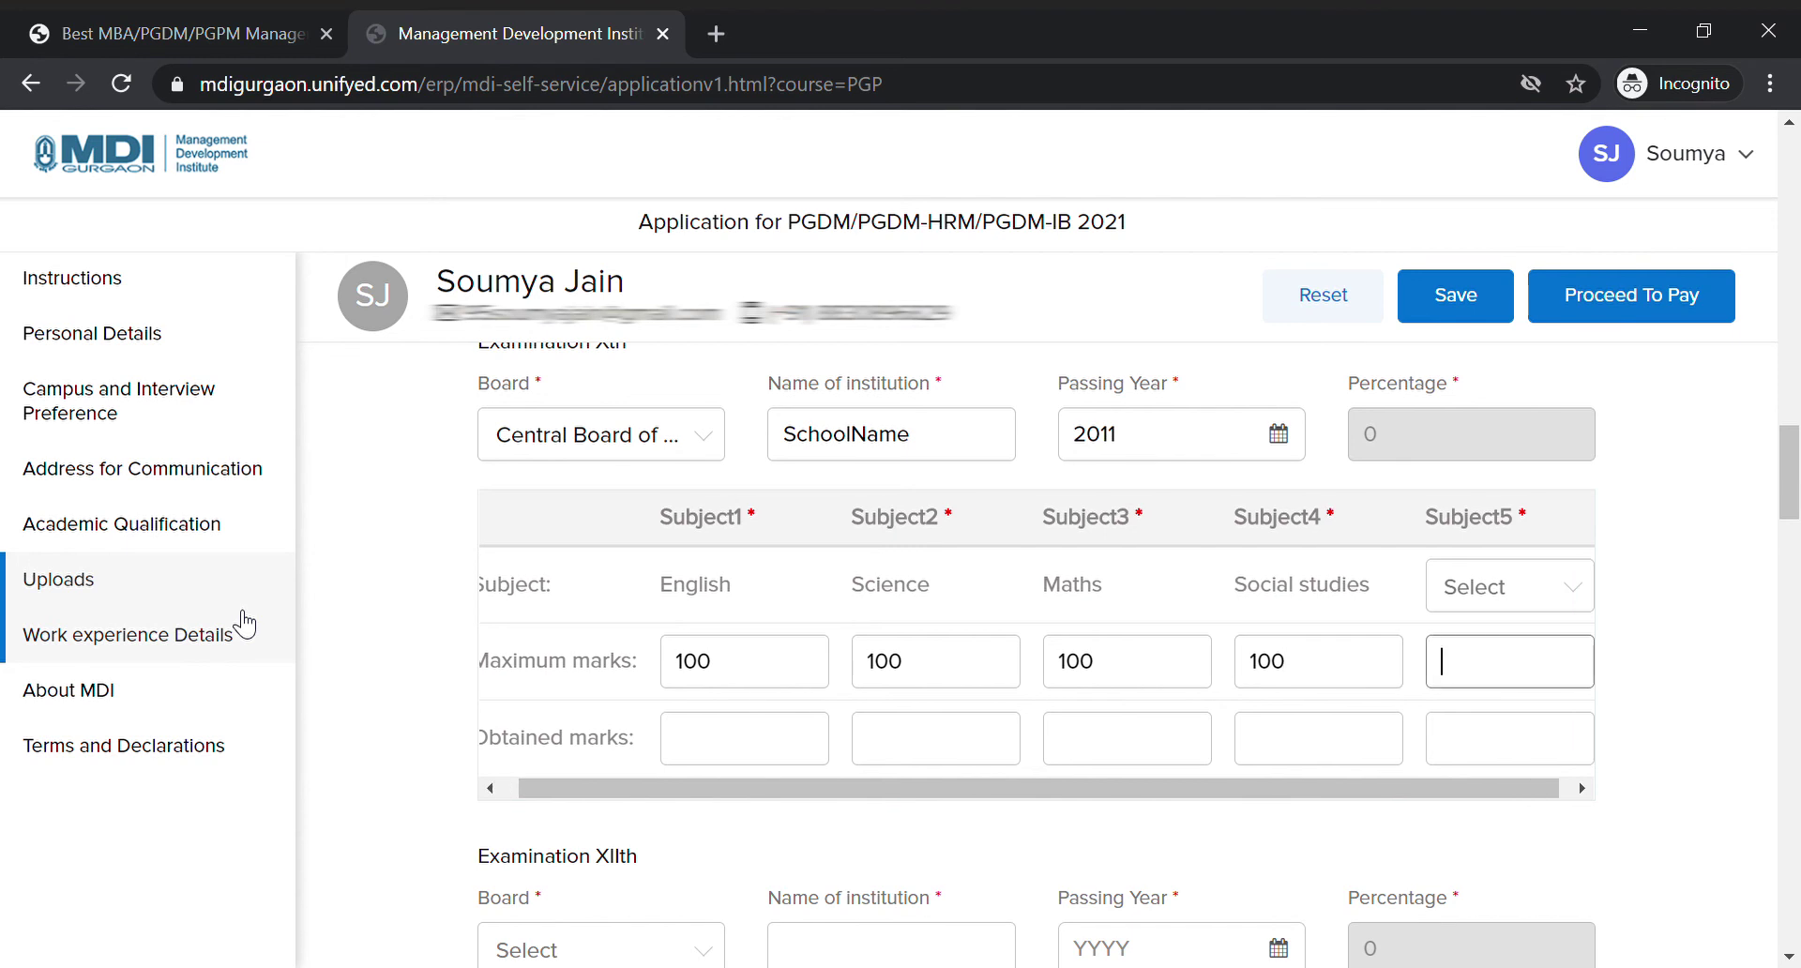
type("100")
Enter 95 as obtained marks for all five Xth subjects
left_click(732, 751)
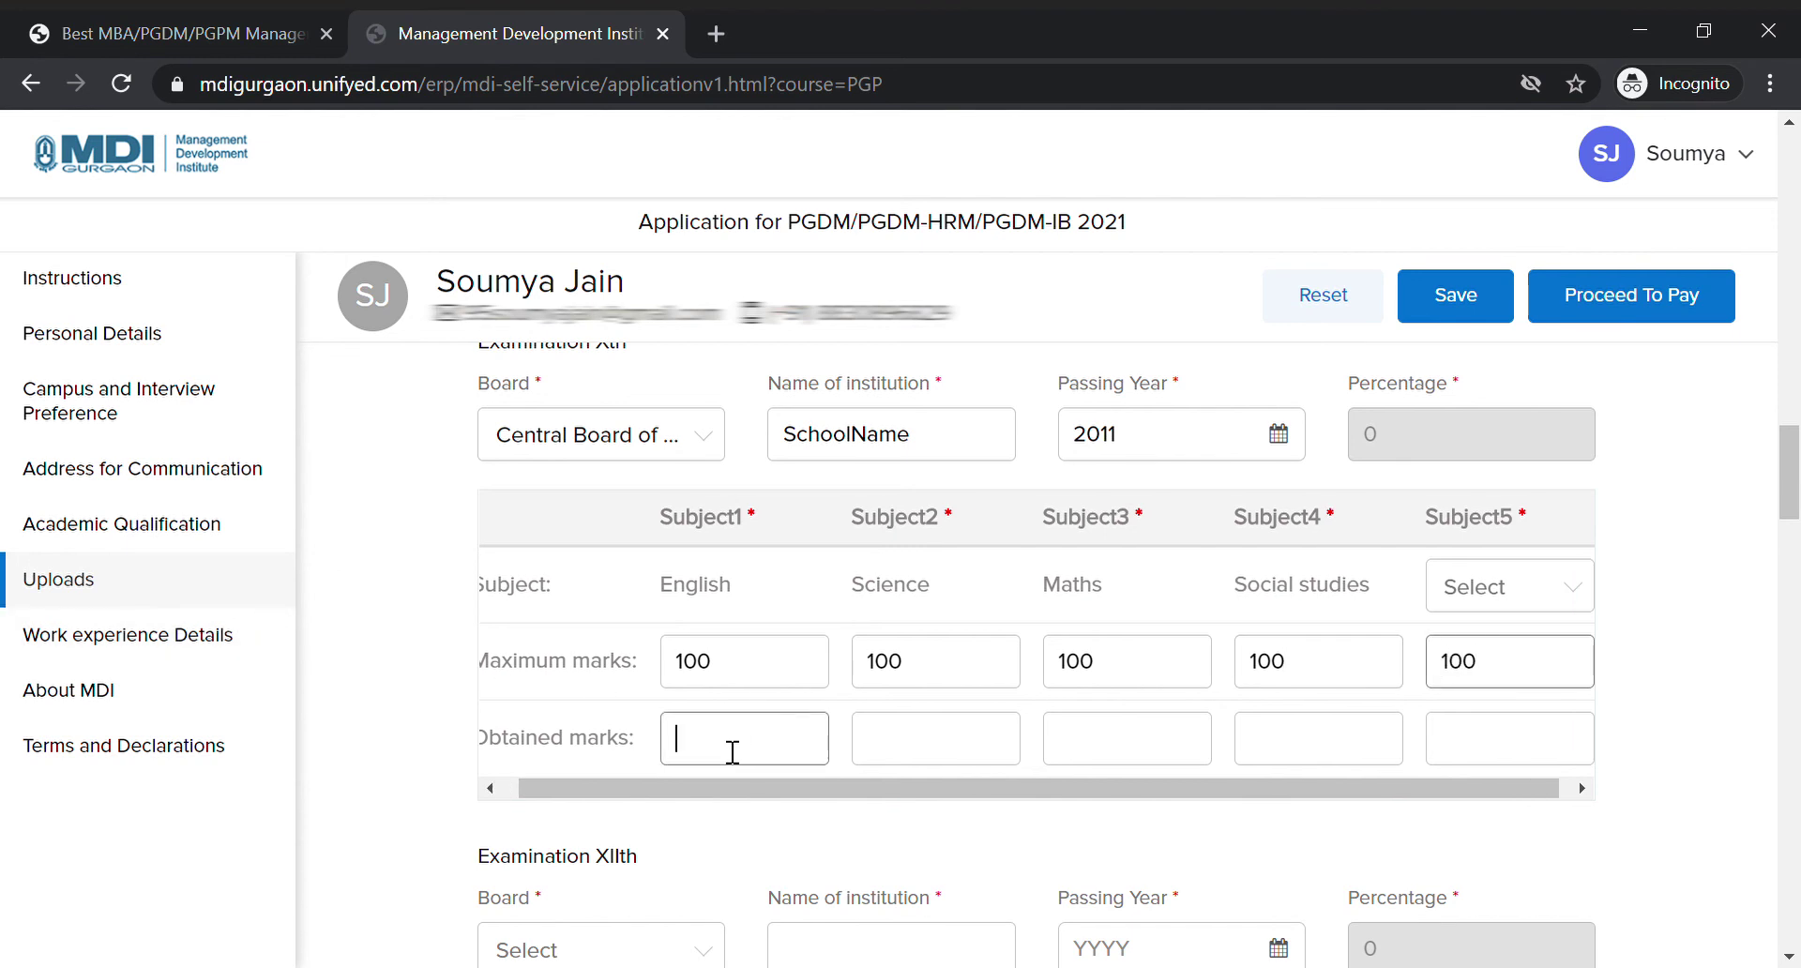
type("95")
key("Tab")
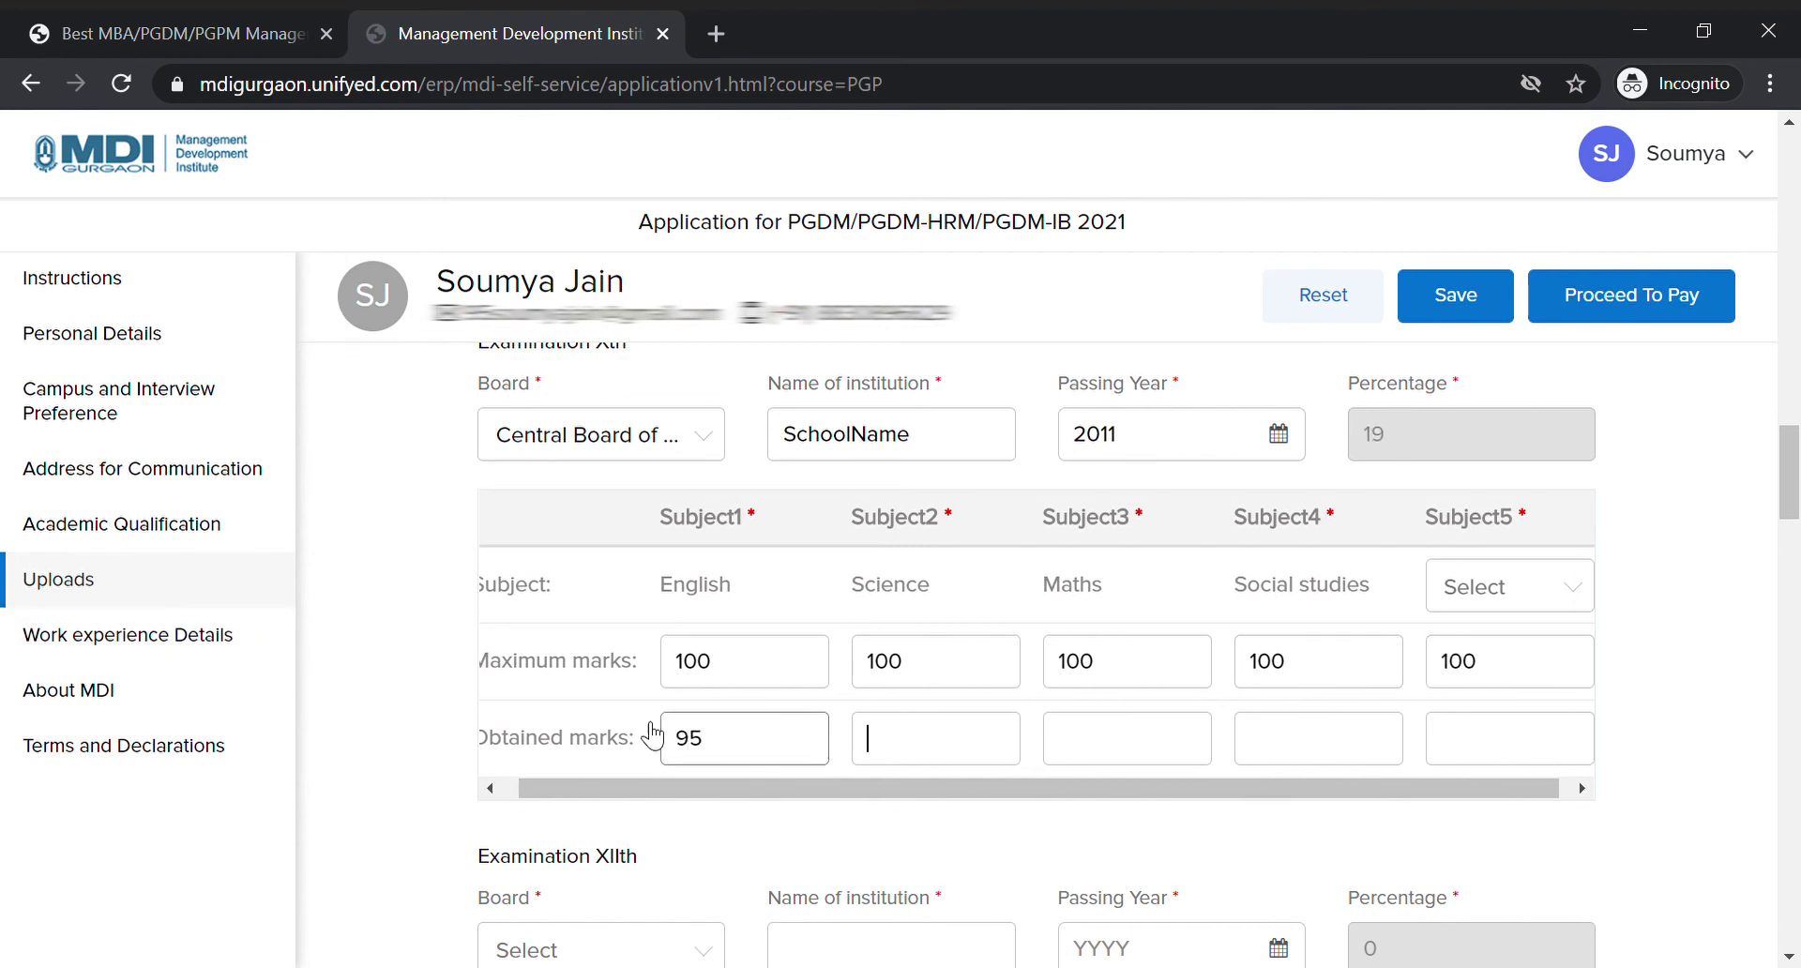
type("95")
key("Tab")
type("95")
key("Tab")
type("95")
key("Tab")
type("95")
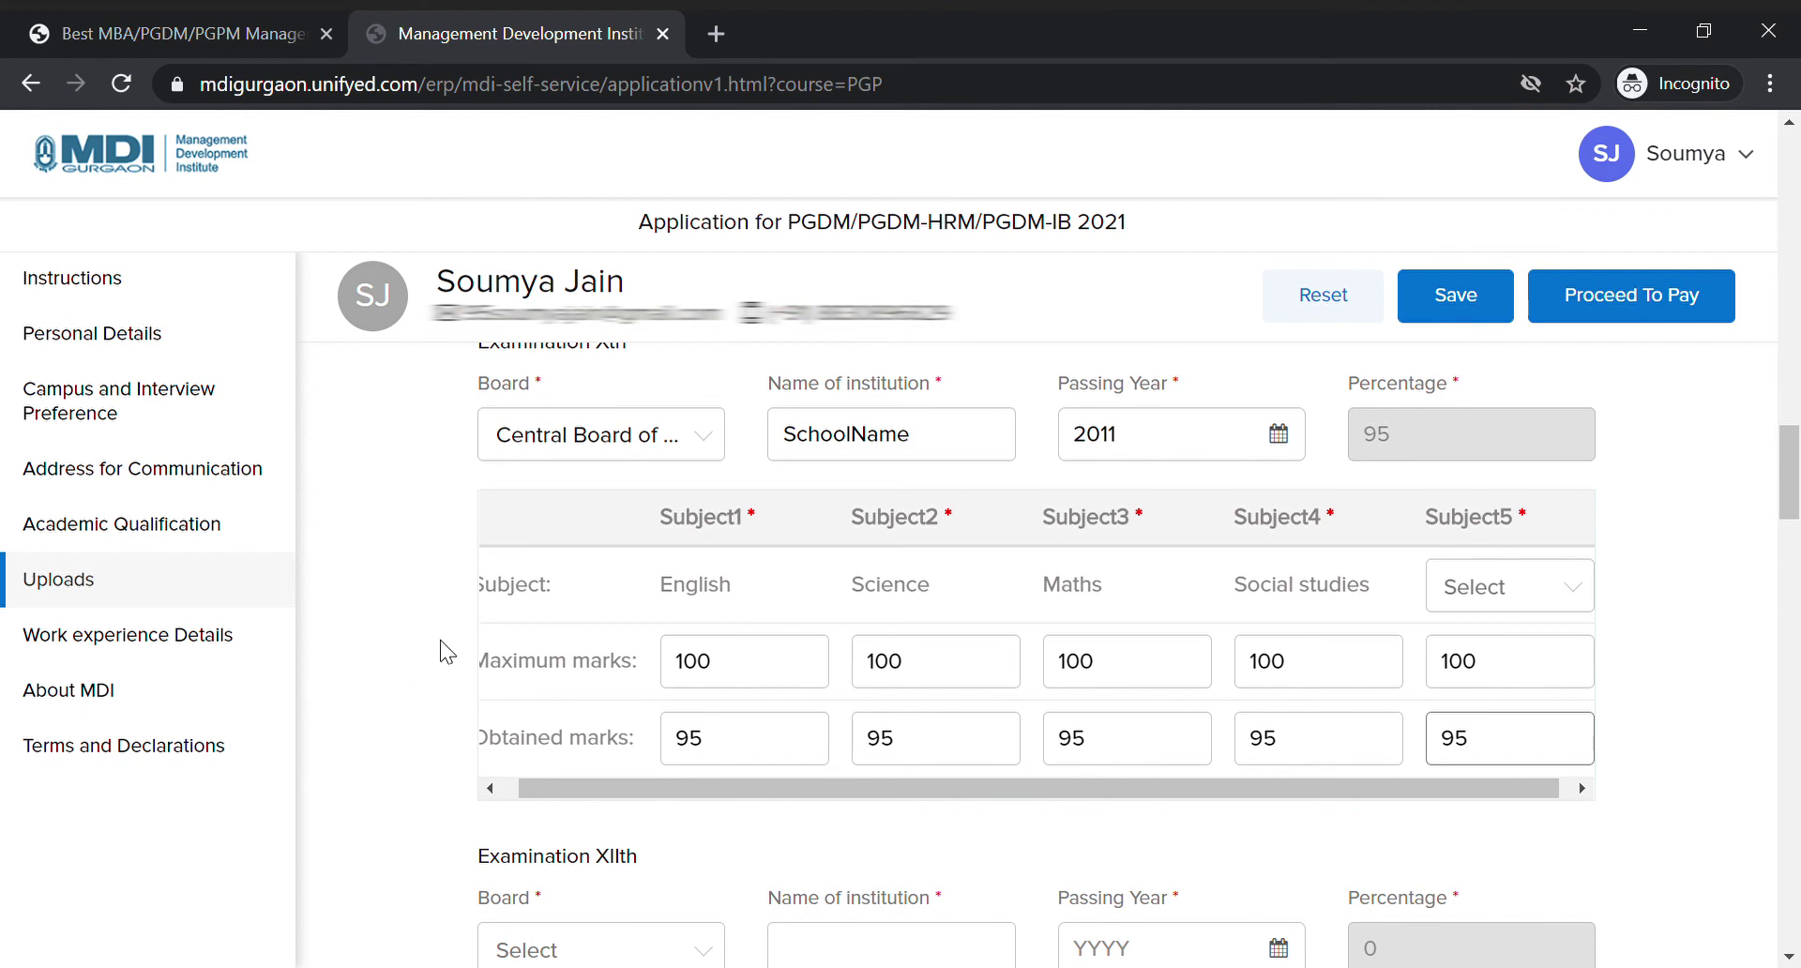
Select Hindi as the fifth Xth subject
left_click(1513, 600)
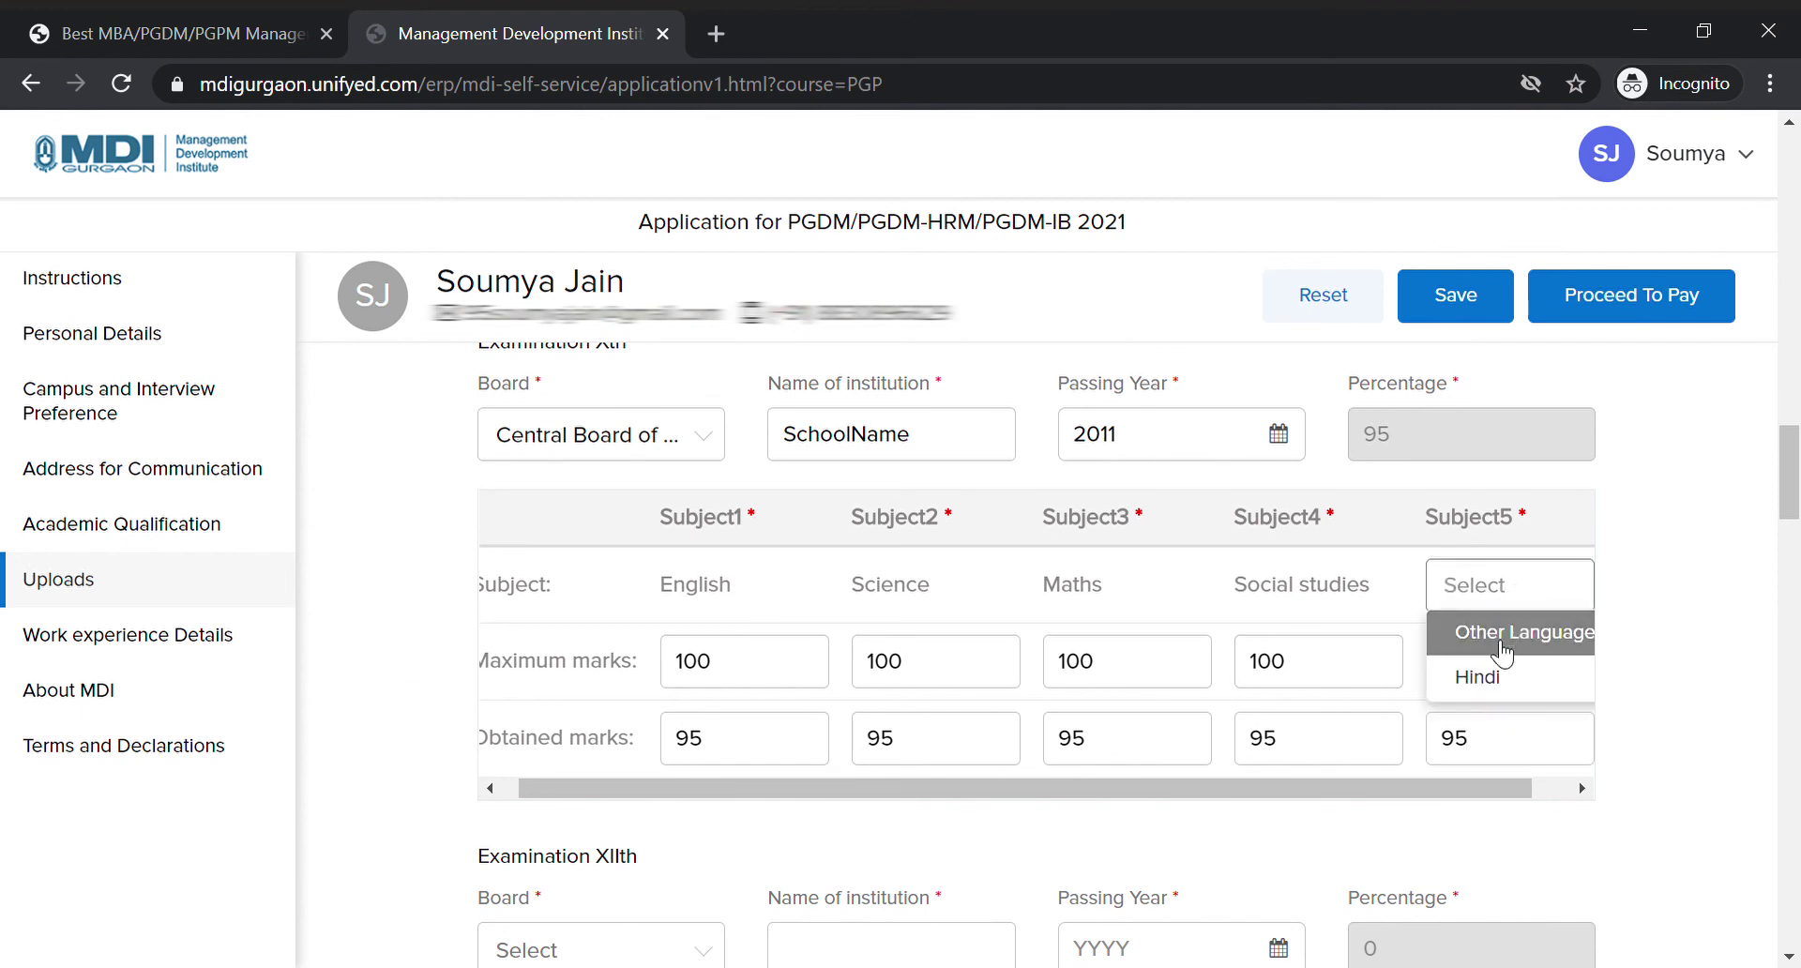
left_click(1495, 679)
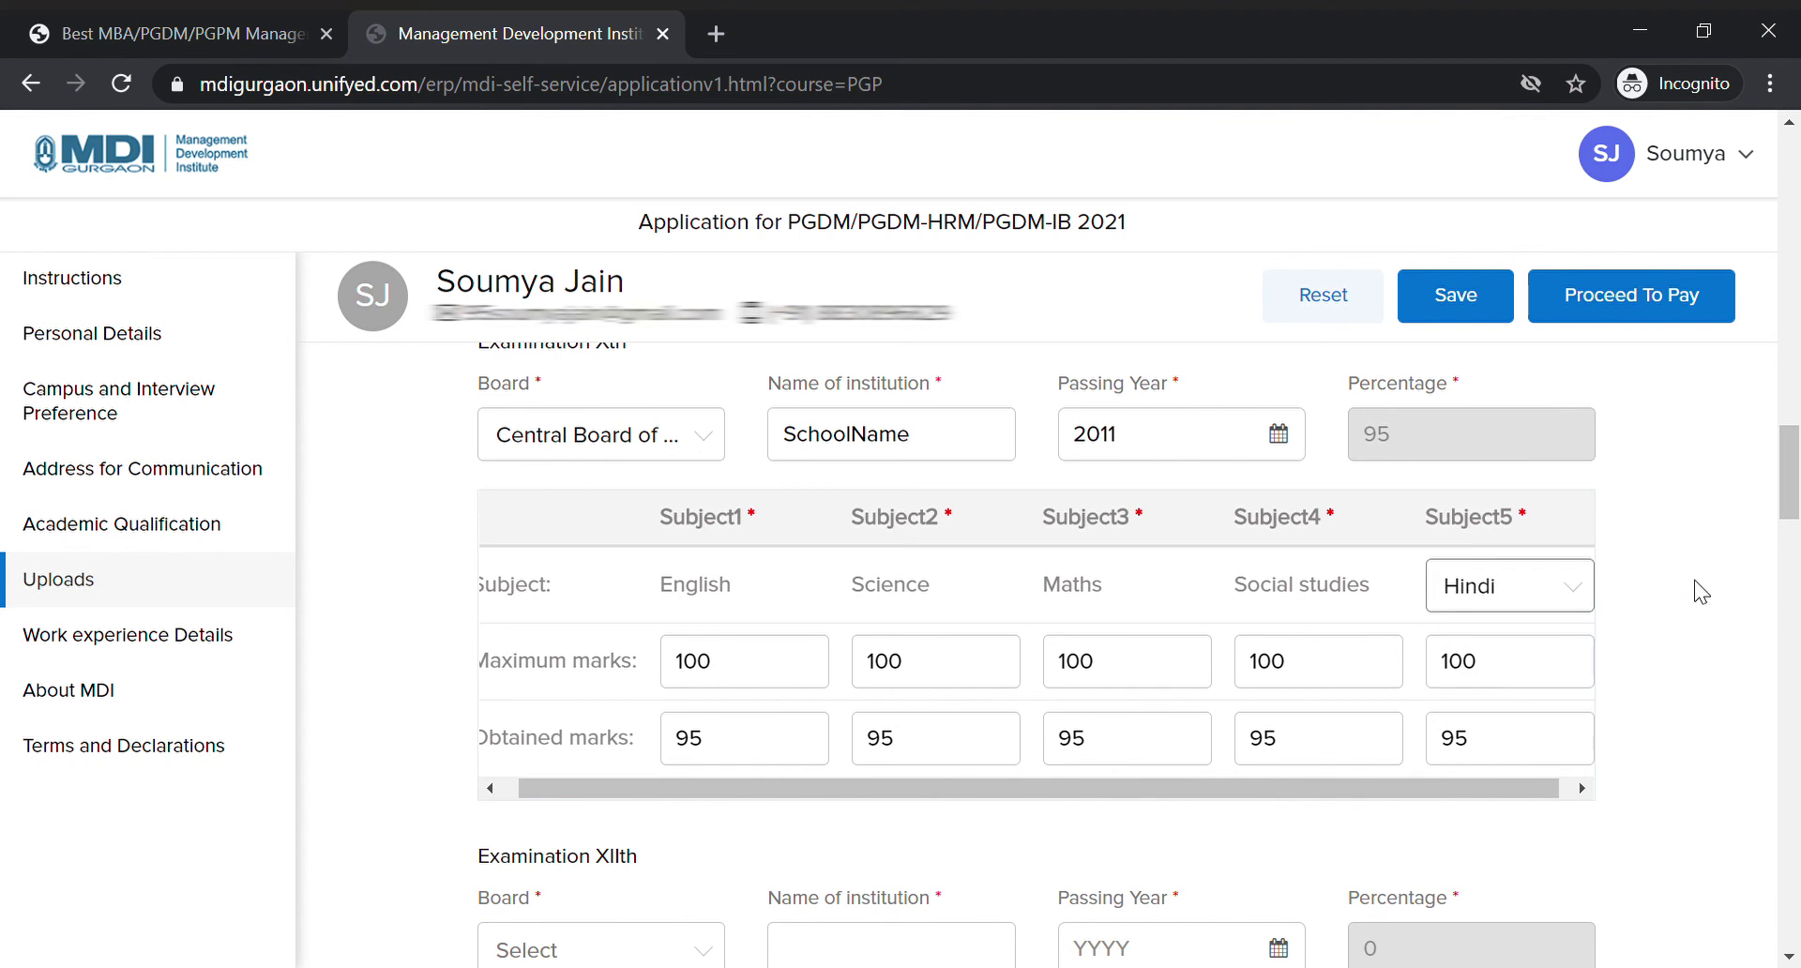
scroll(1673, 611, "down", 3)
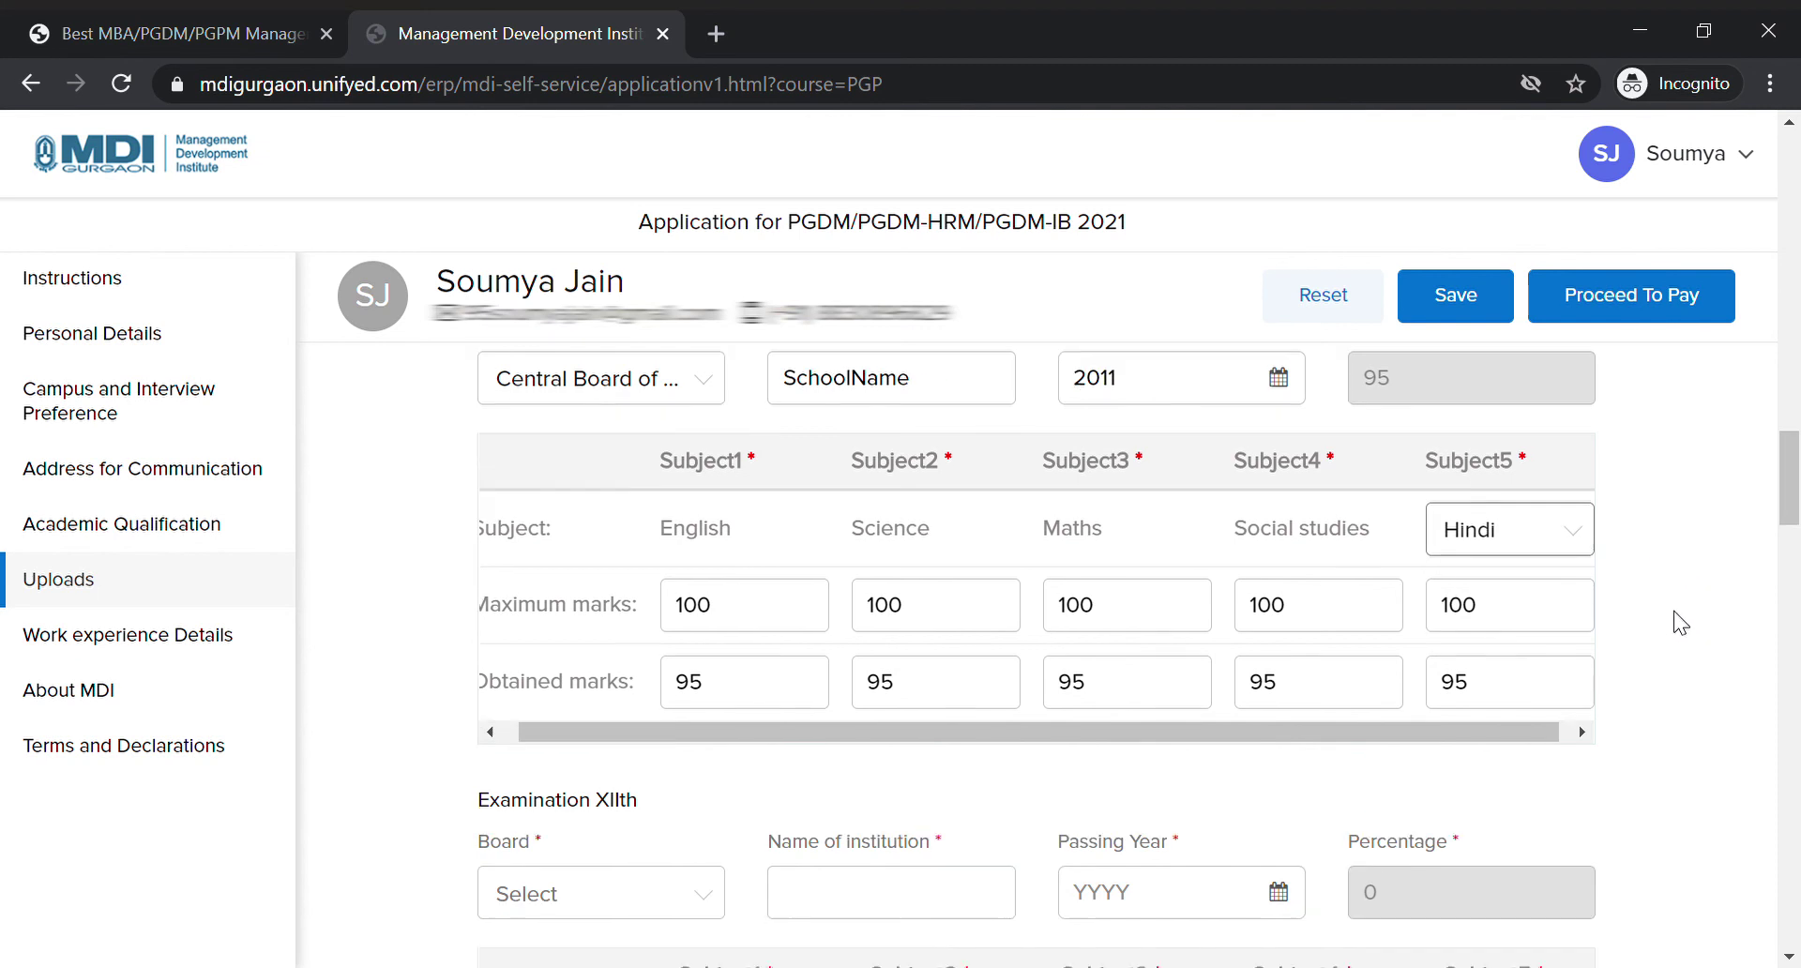
For XIIth, set board CBSE, institution 'SchoolName' and passing year 2013
left_click(718, 689)
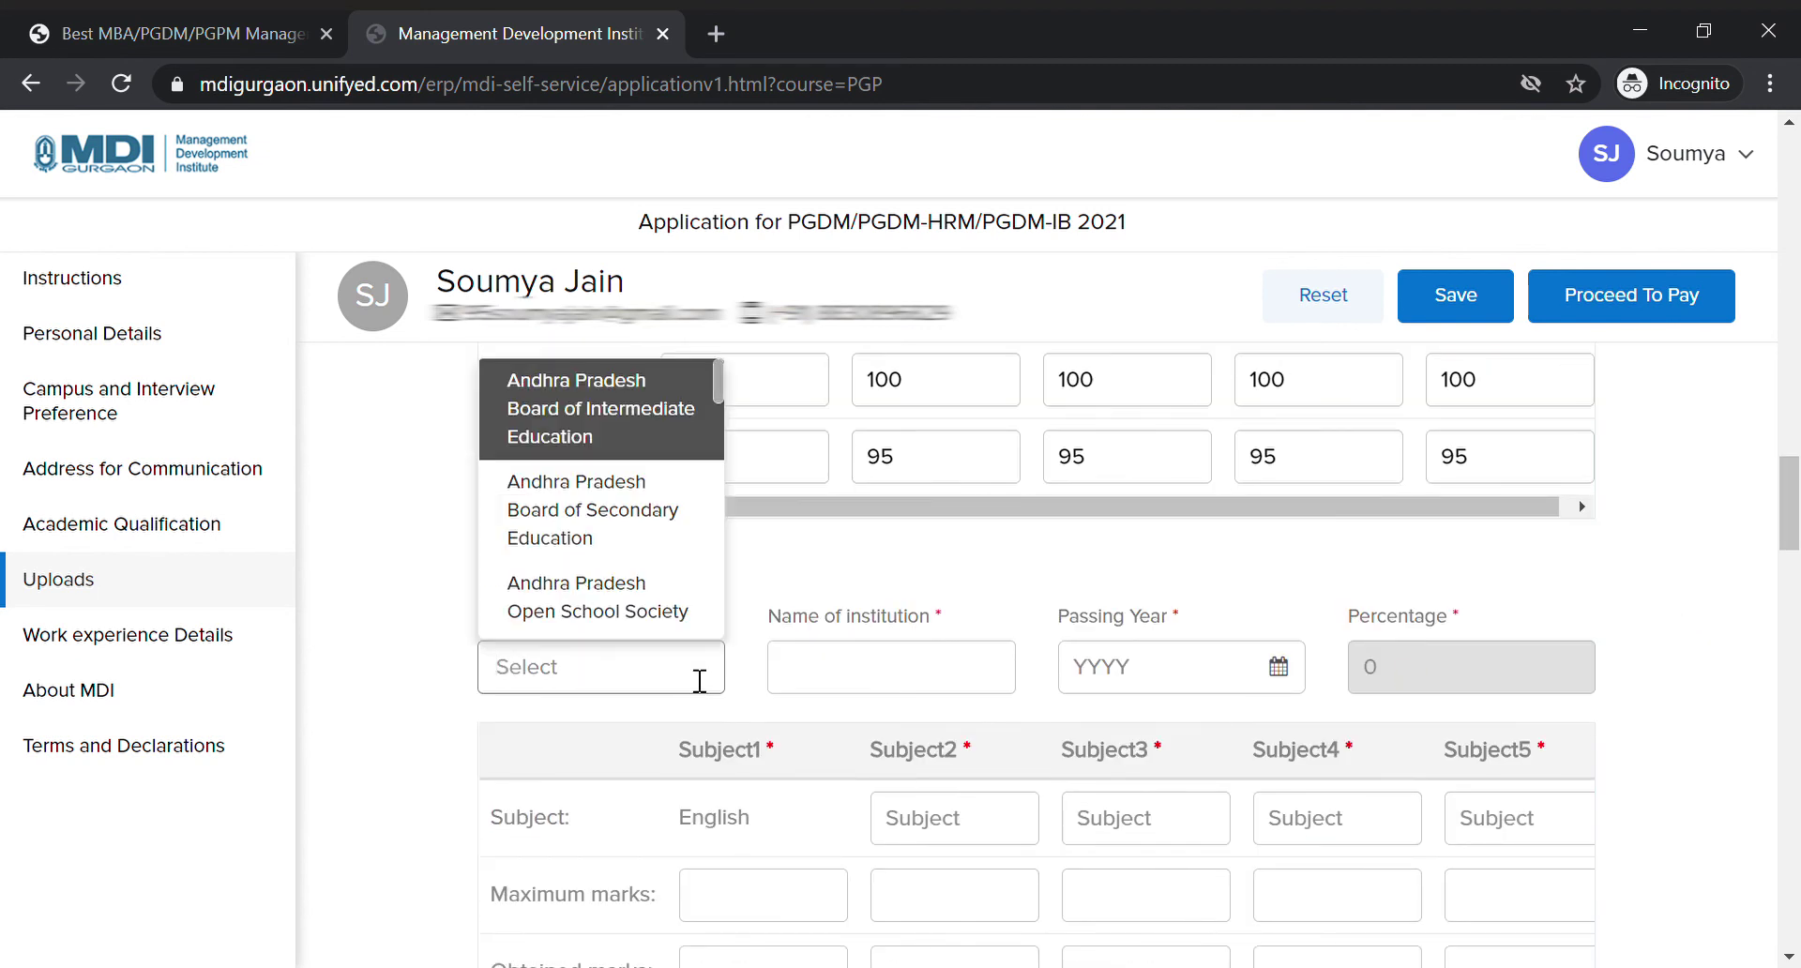
scroll(410, 582, "down", 2)
left_click(589, 534)
type("cb")
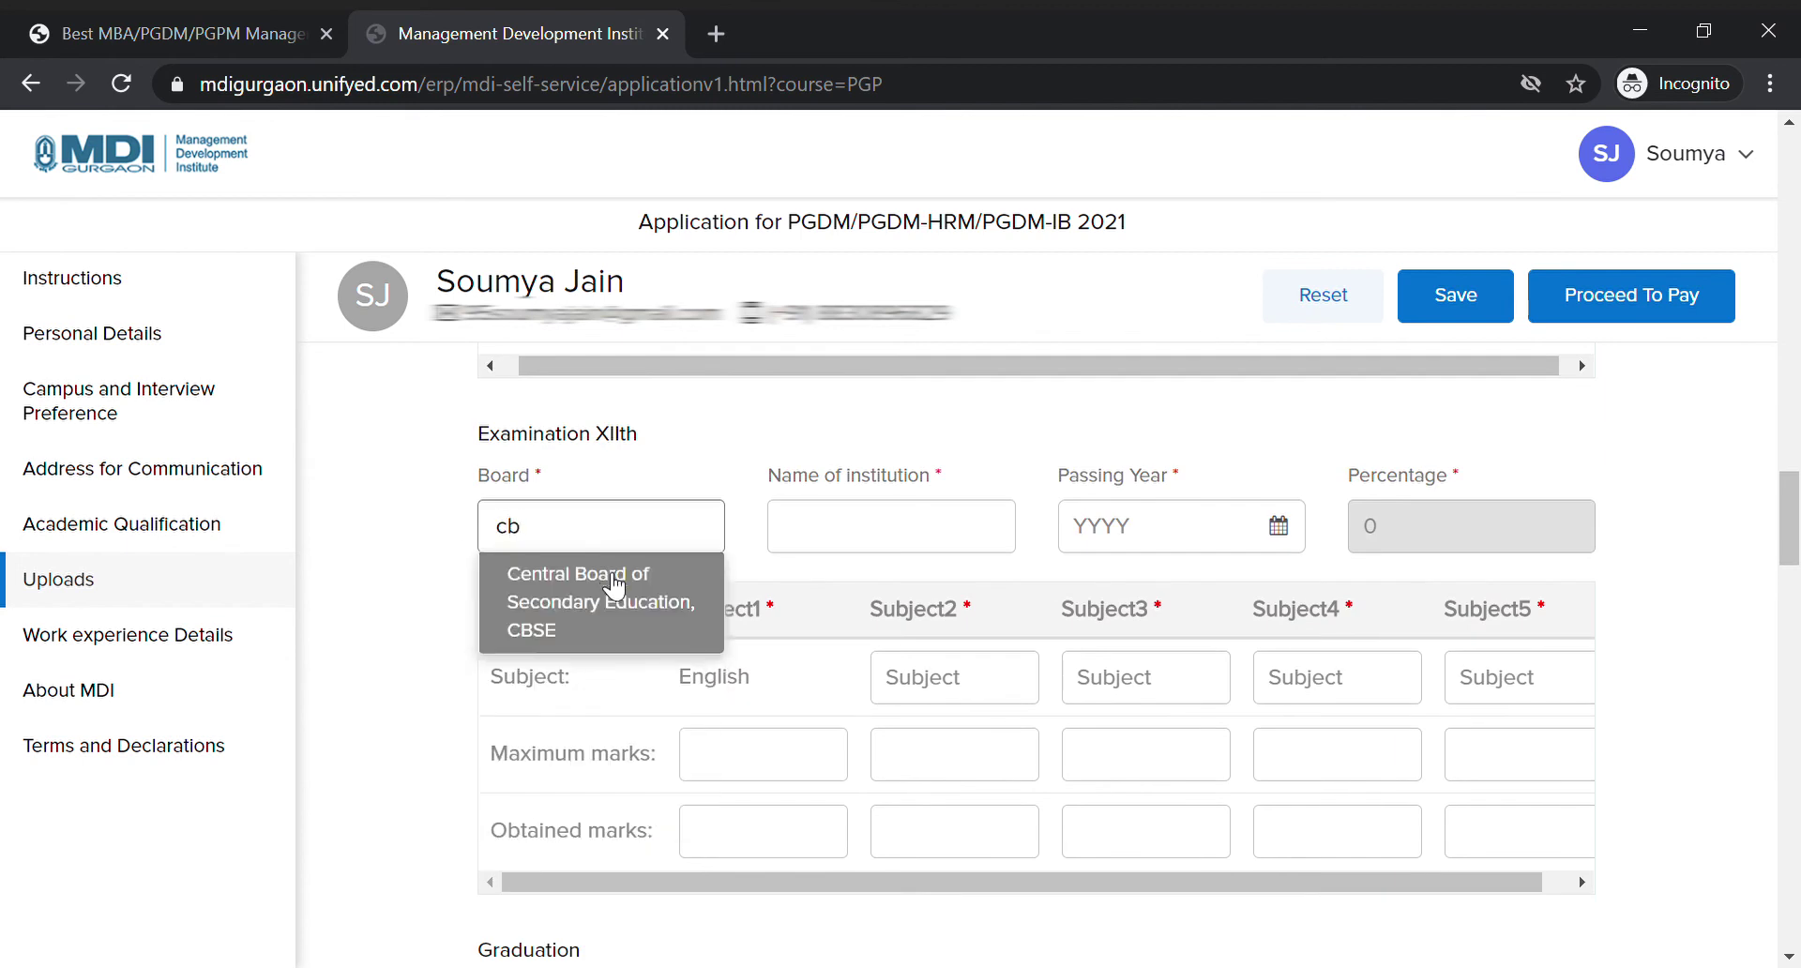
left_click(691, 599)
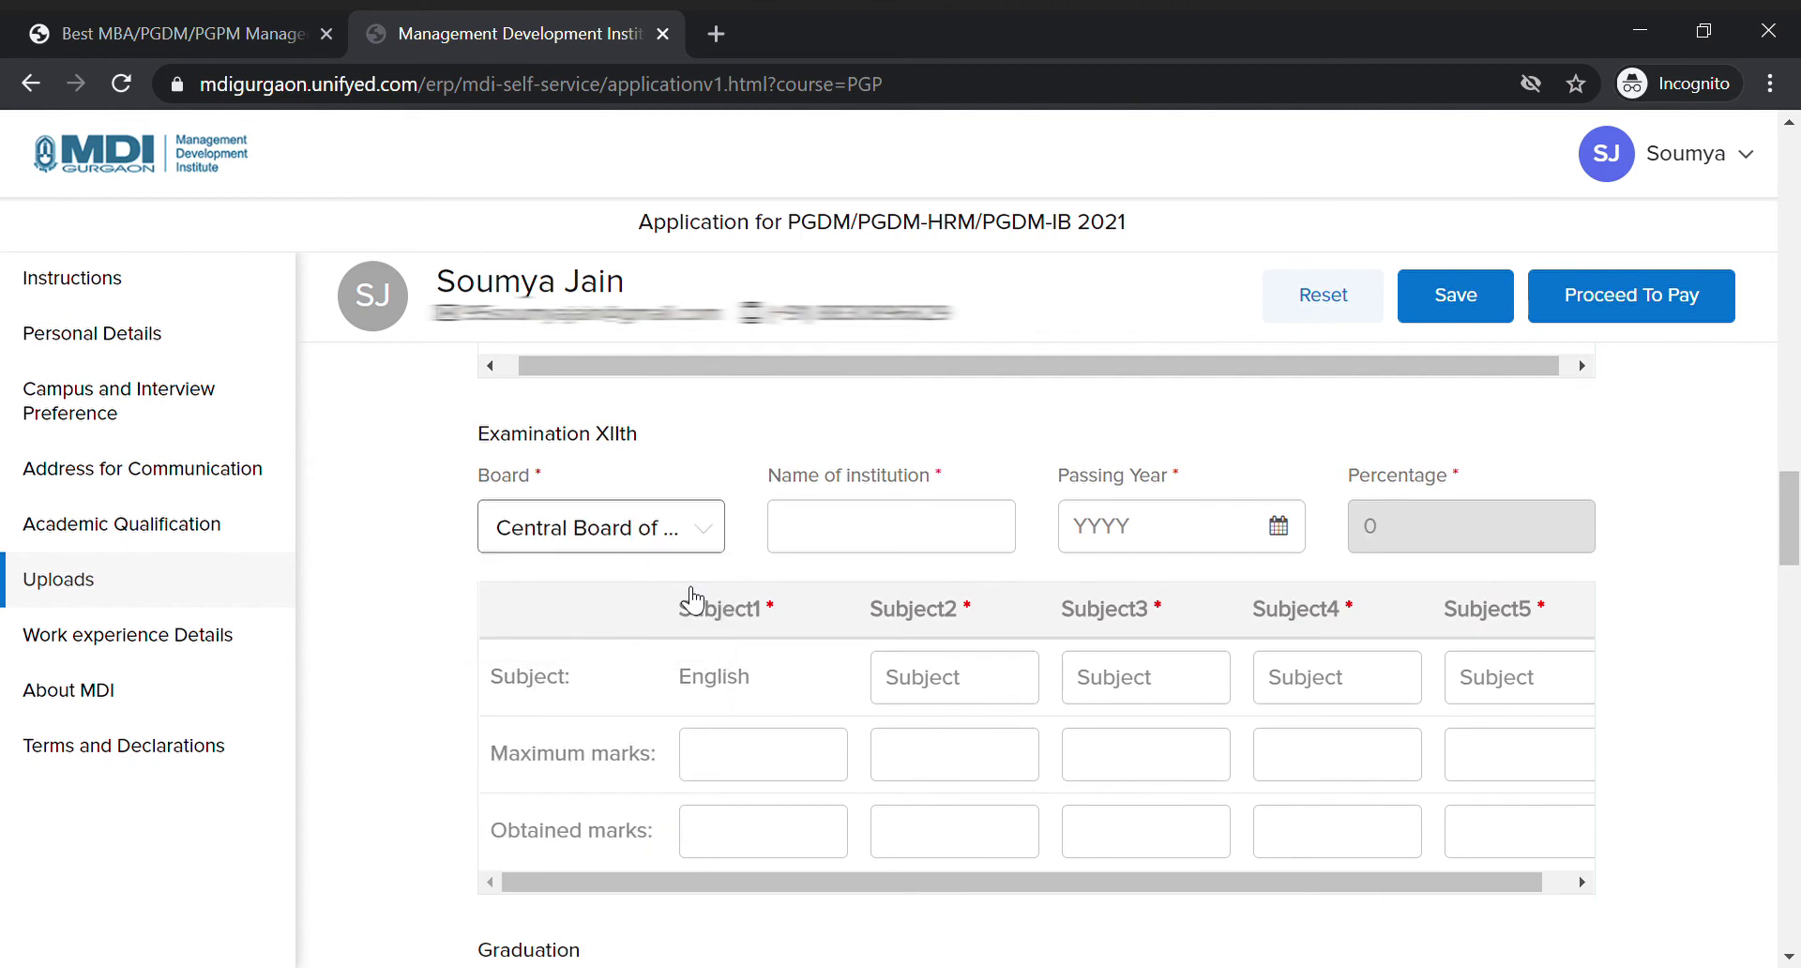
left_click(901, 542)
type("SchoolName")
left_click(1279, 527)
left_click(1084, 583)
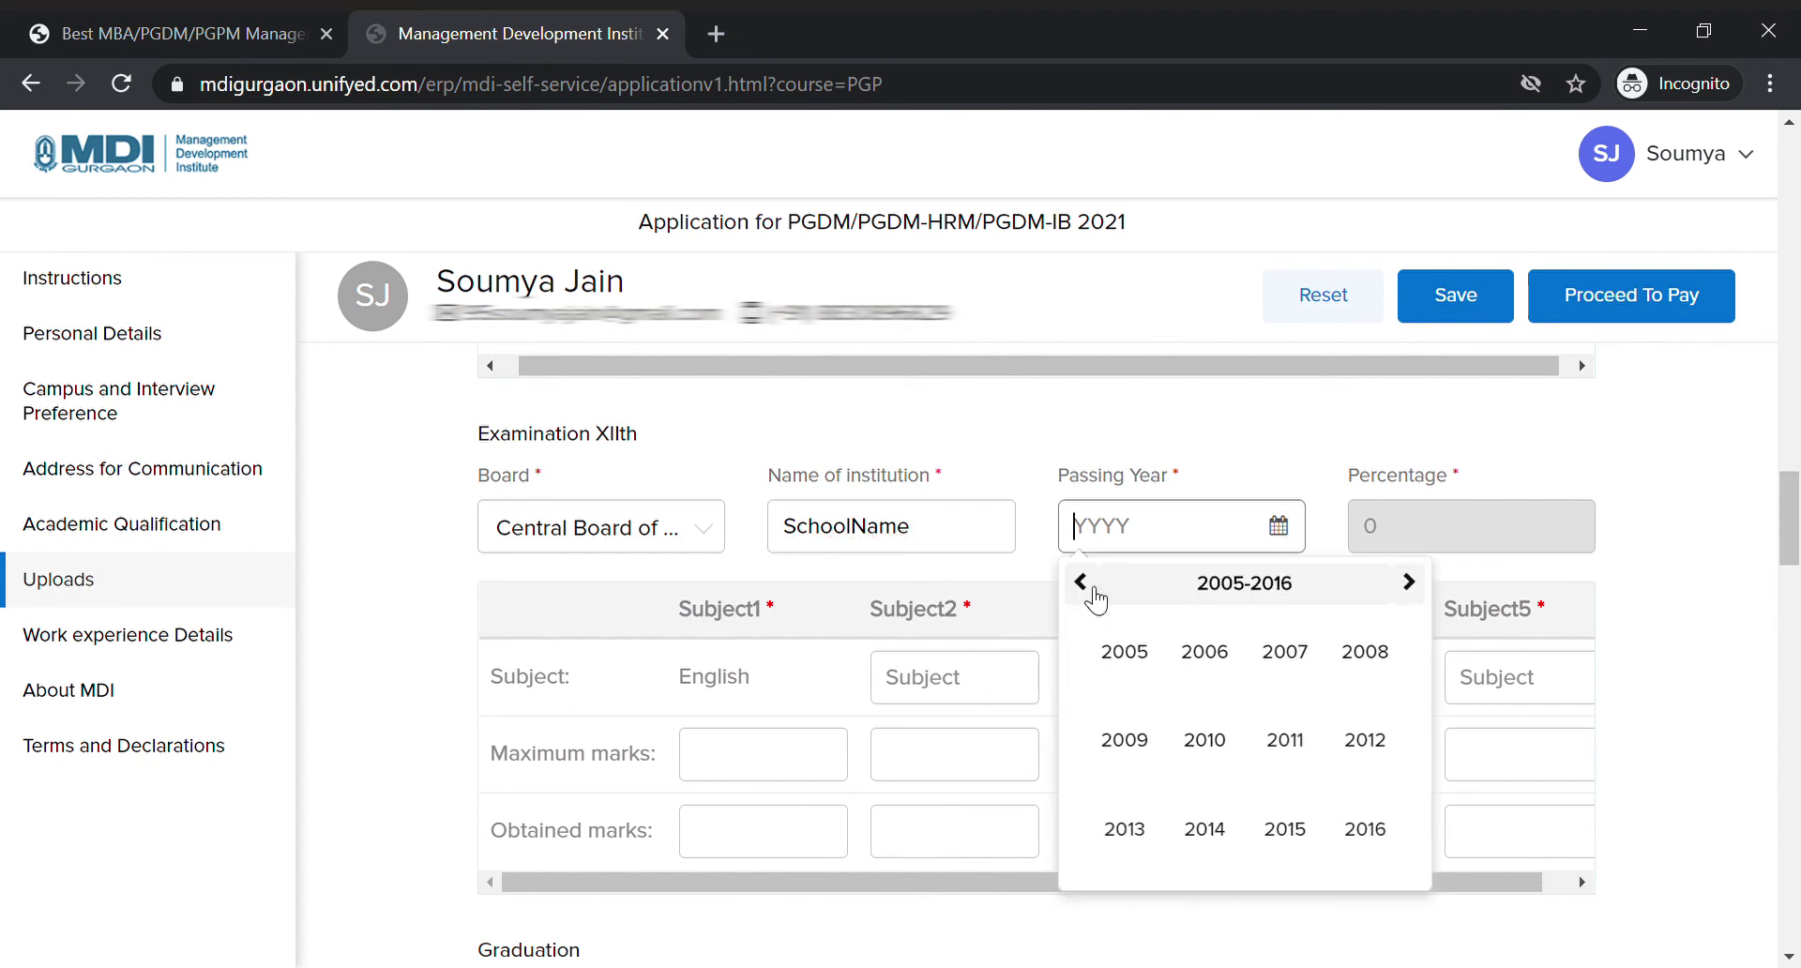
left_click(1130, 830)
Name the XIIth subjects two to five A, B, C and D
scroll(375, 648, "down", 1)
left_click(786, 641)
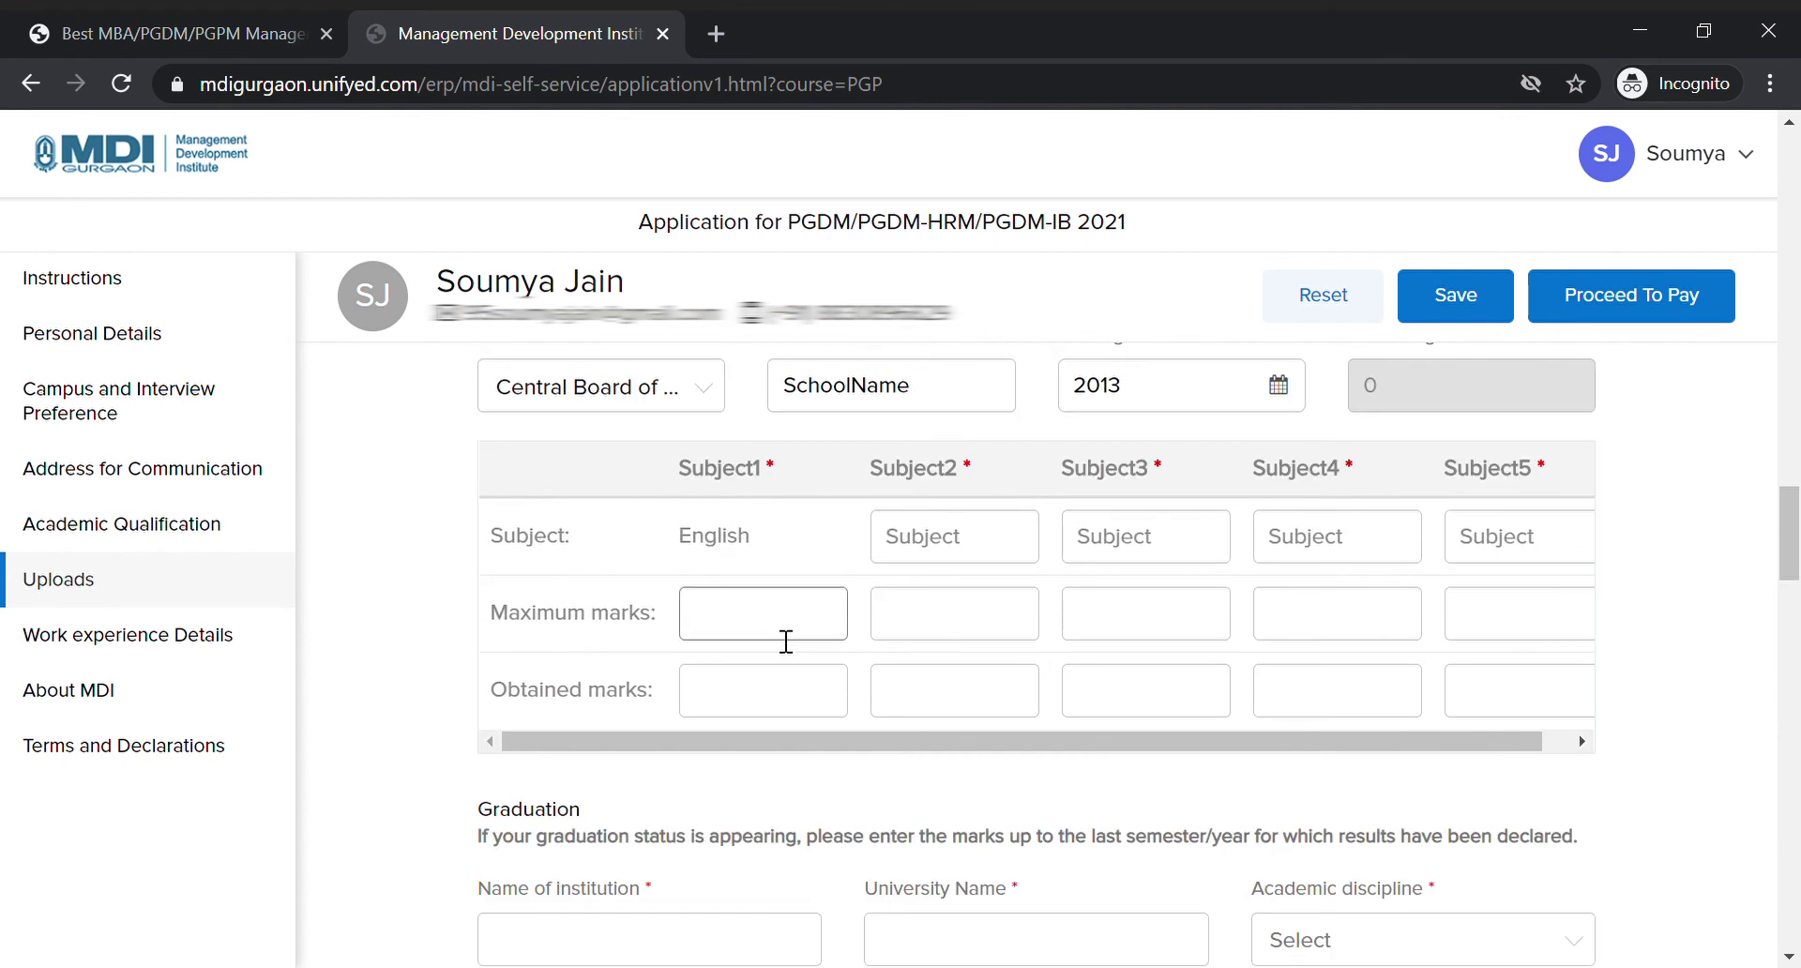
left_click(948, 548)
type("a")
left_click(1162, 539)
type("B")
left_click(977, 559)
key("BackSpace")
type("A")
left_click(1347, 539)
type("C")
left_click(1535, 561)
type("D")
Enter 100 as maximum marks for the XIIth subjects
scroll(1218, 734, "right", 1)
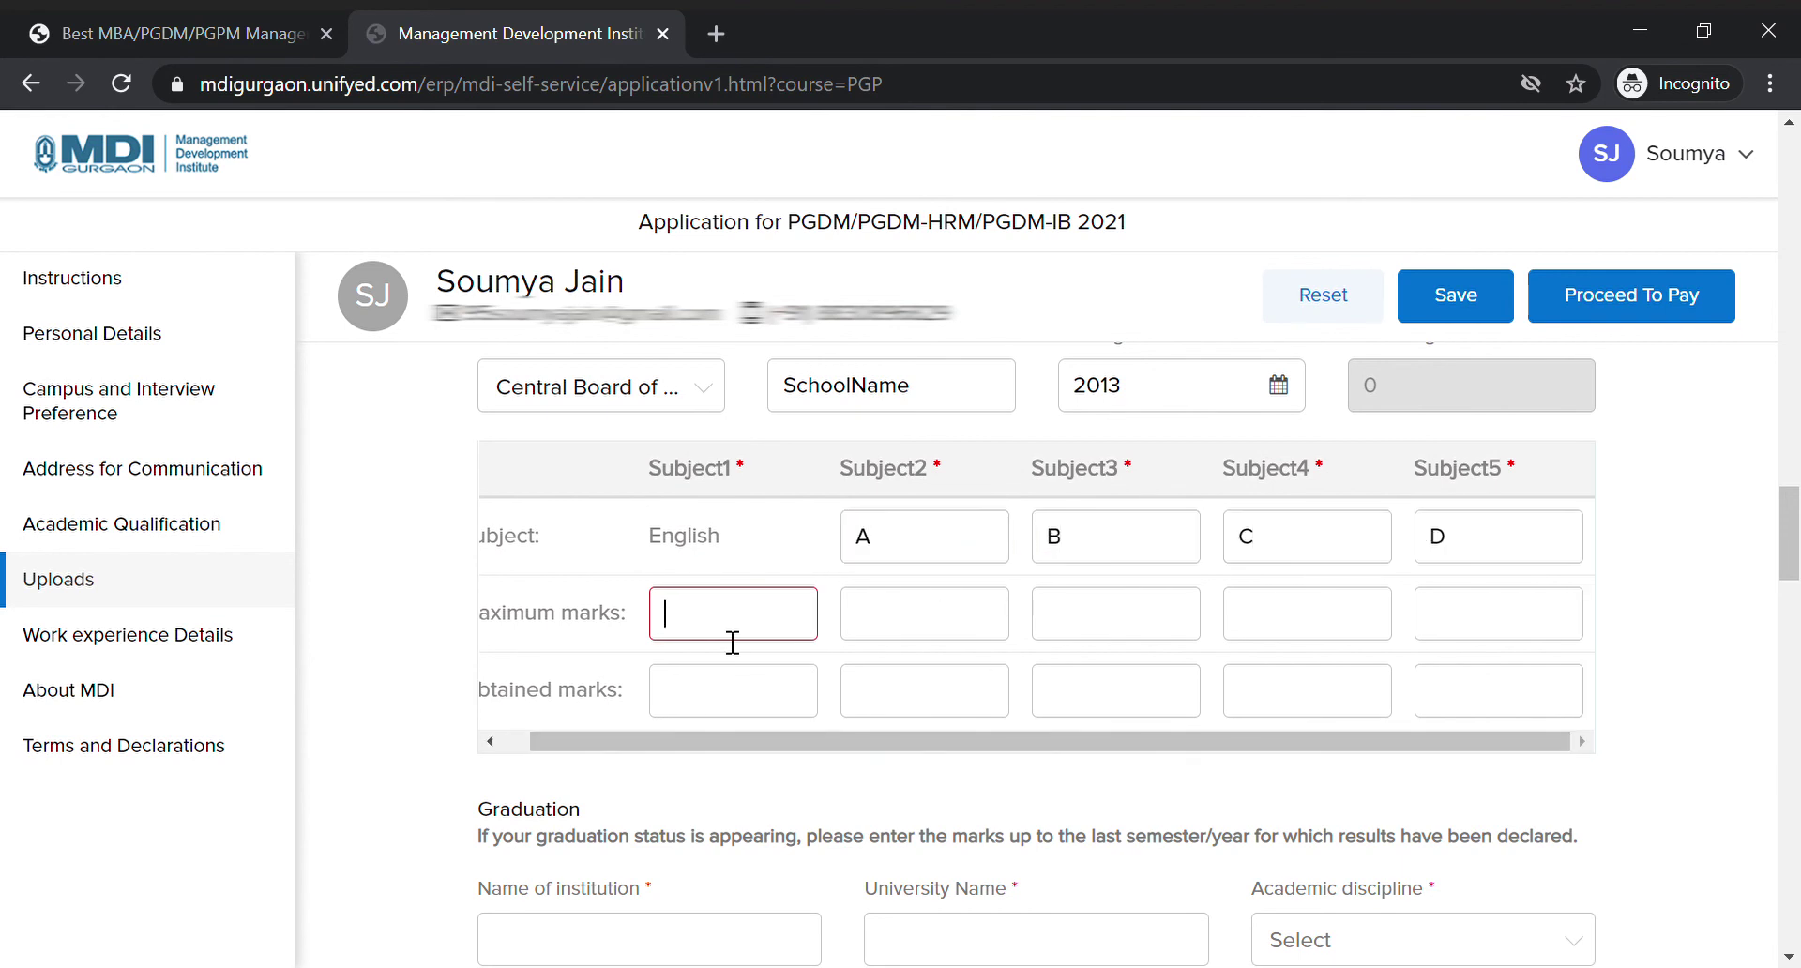
scroll(936, 749, "left", 1)
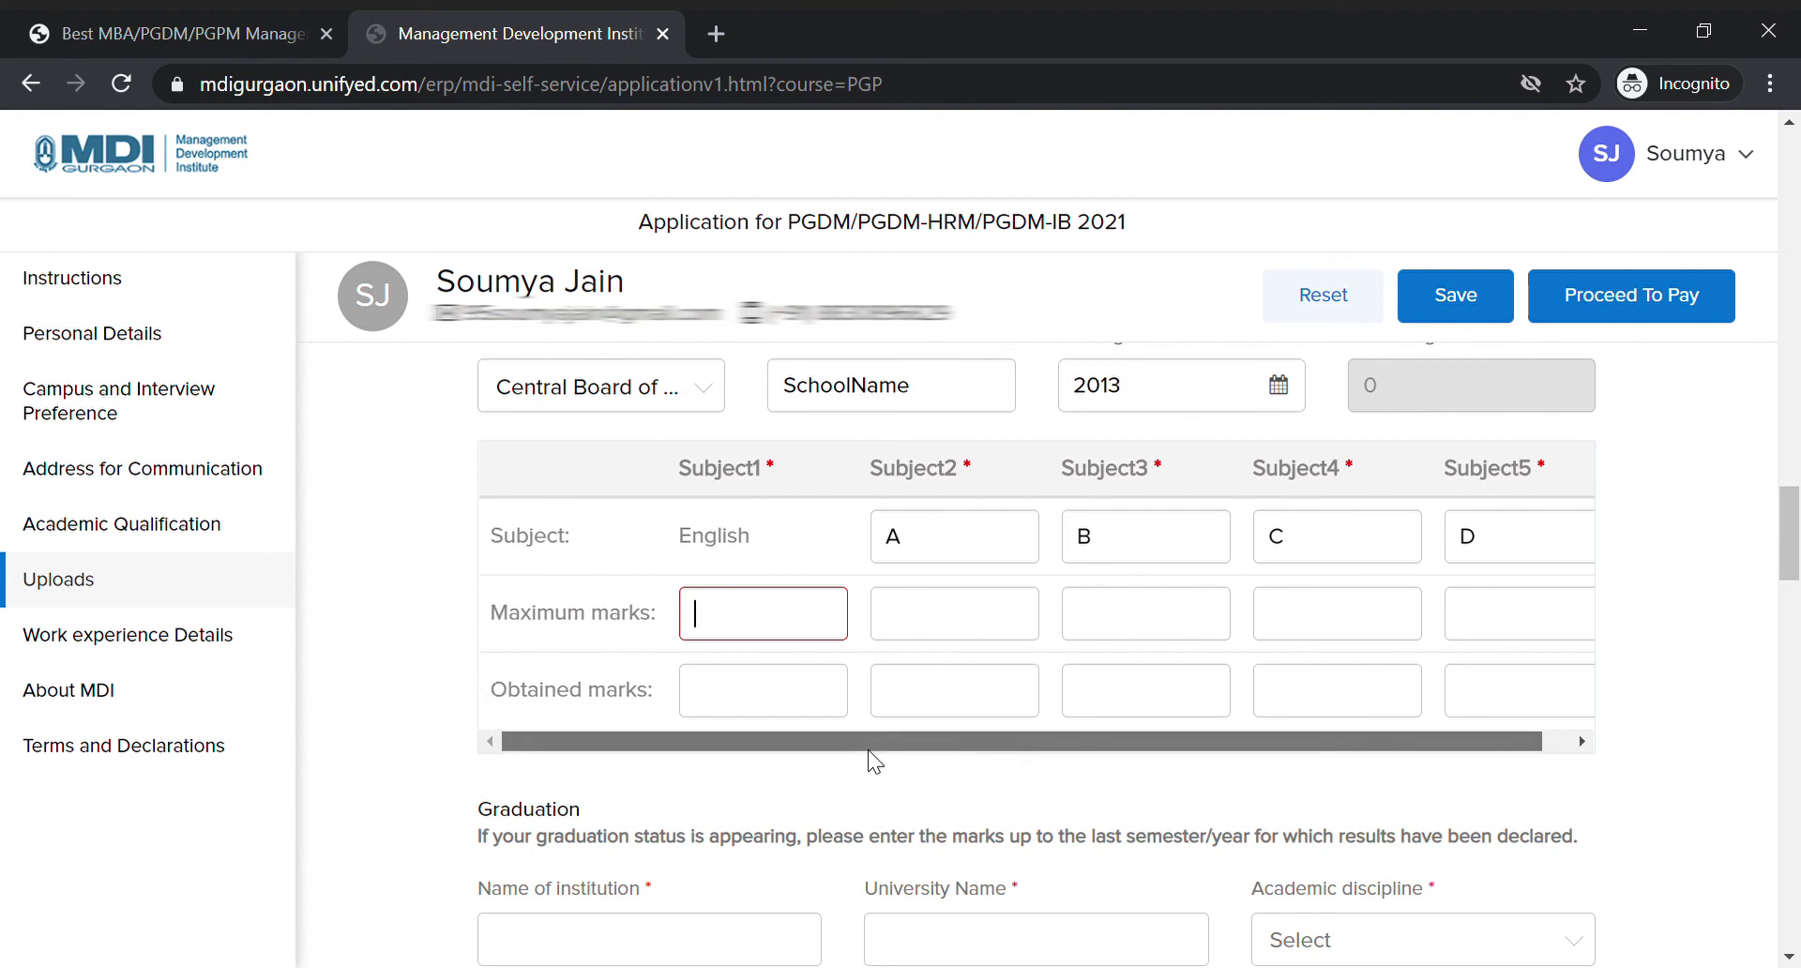
type("100")
key("Tab")
type("100")
key("Tab")
type("100")
key("Tab")
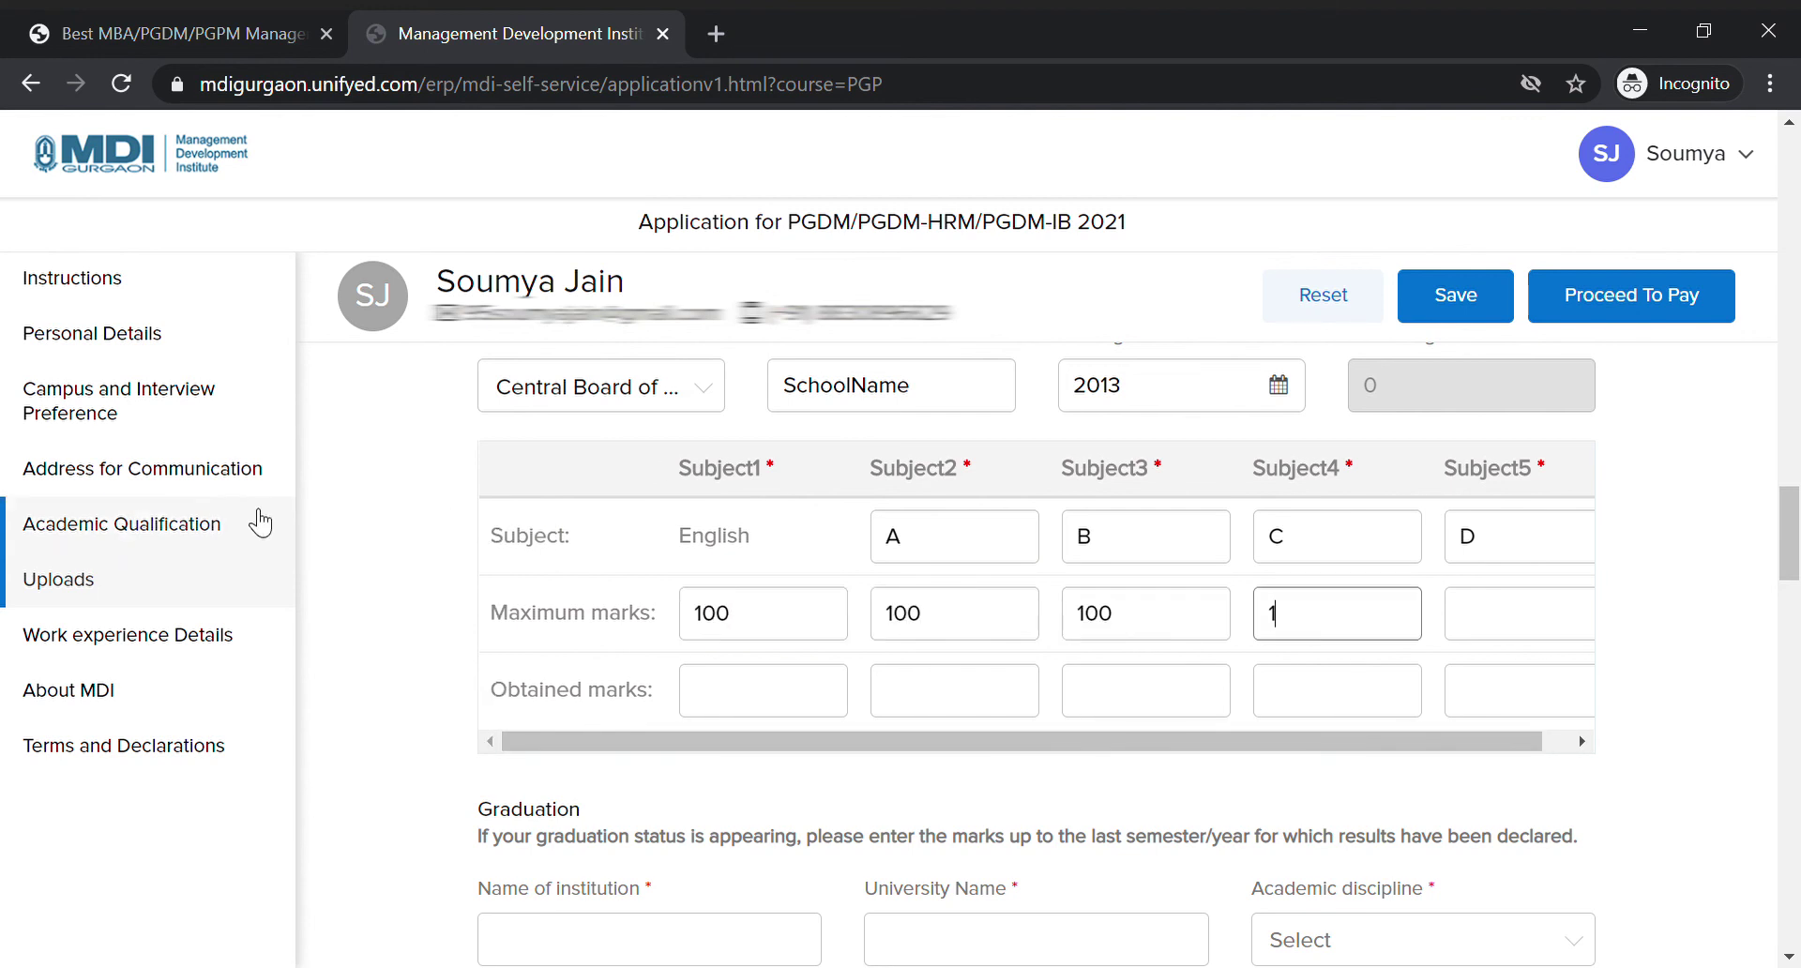
type("100")
Enter 90 as obtained marks for each XIIth subject
key("Tab")
type("100")
scroll(561, 741, "left", 1)
left_click(707, 688)
type("90")
key("Tab")
type("90")
key("Tab")
type("90")
key("Tab")
type("90")
key("Tab")
type("90")
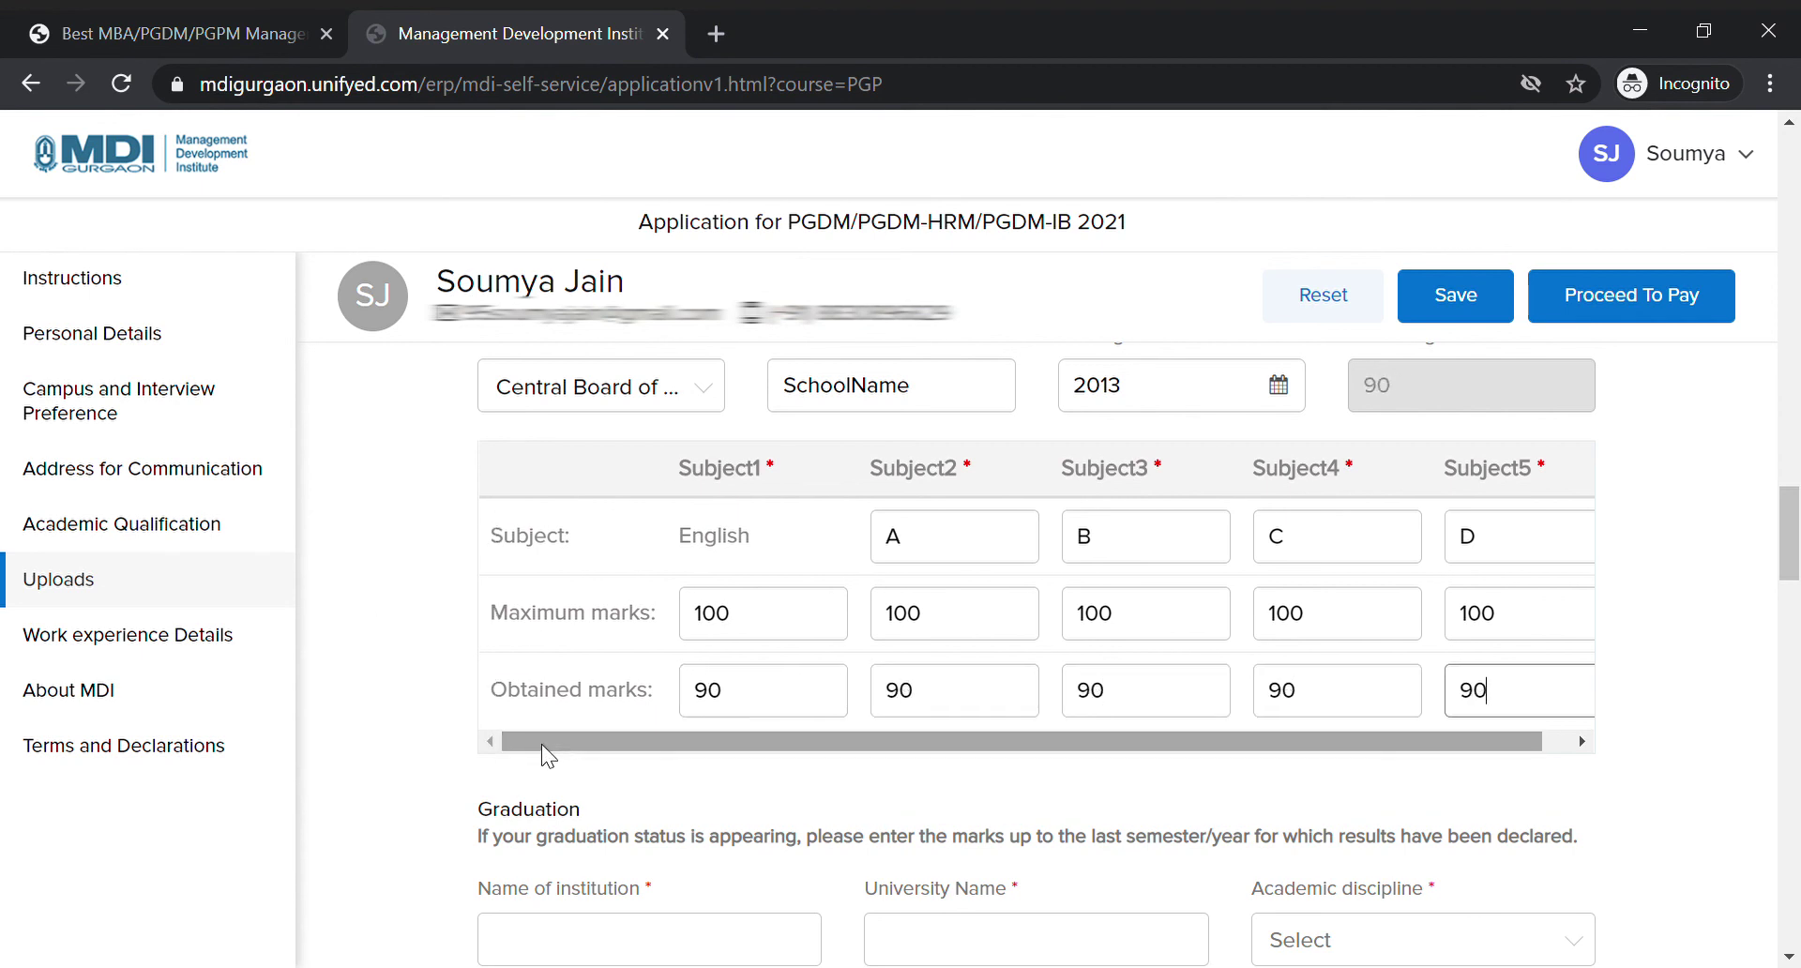
scroll(364, 542, "down", 5)
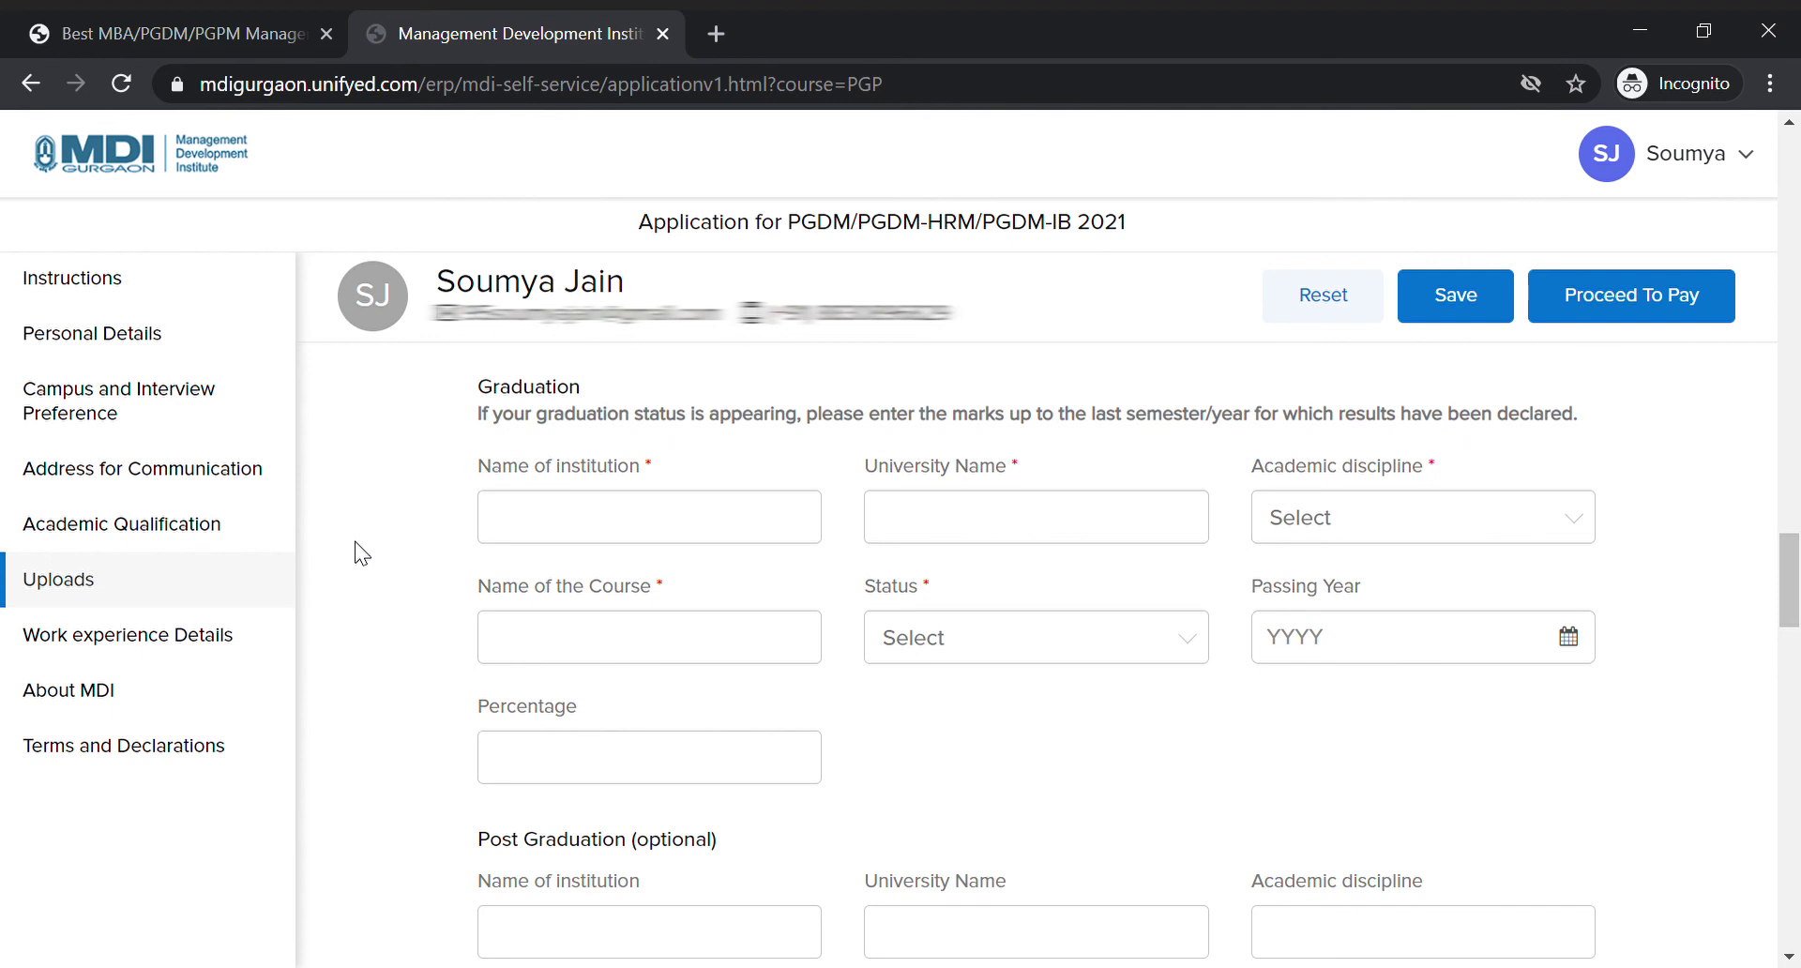
Enter graduation details: InstituteName, ABC University, Engineering discipline, course CourseName
left_click(552, 539)
type("InstituteName")
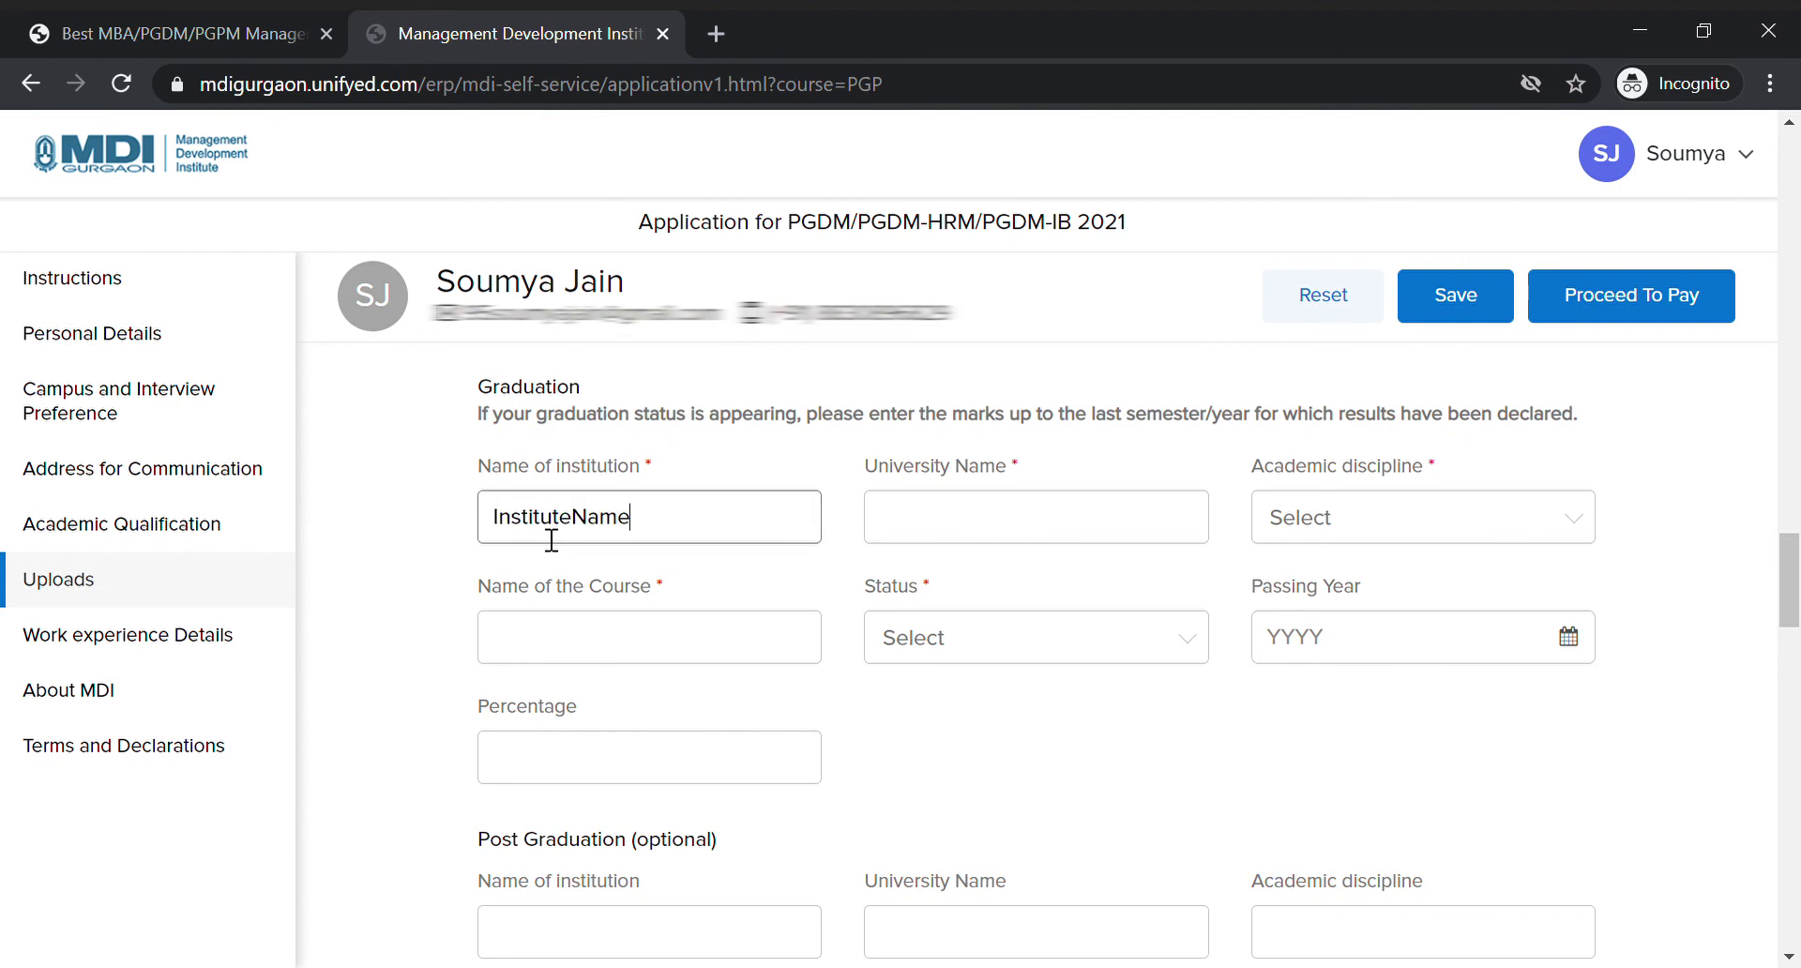
left_click(1008, 533)
type("ABC University")
left_click(1472, 522)
left_click(1436, 631)
left_click(713, 647)
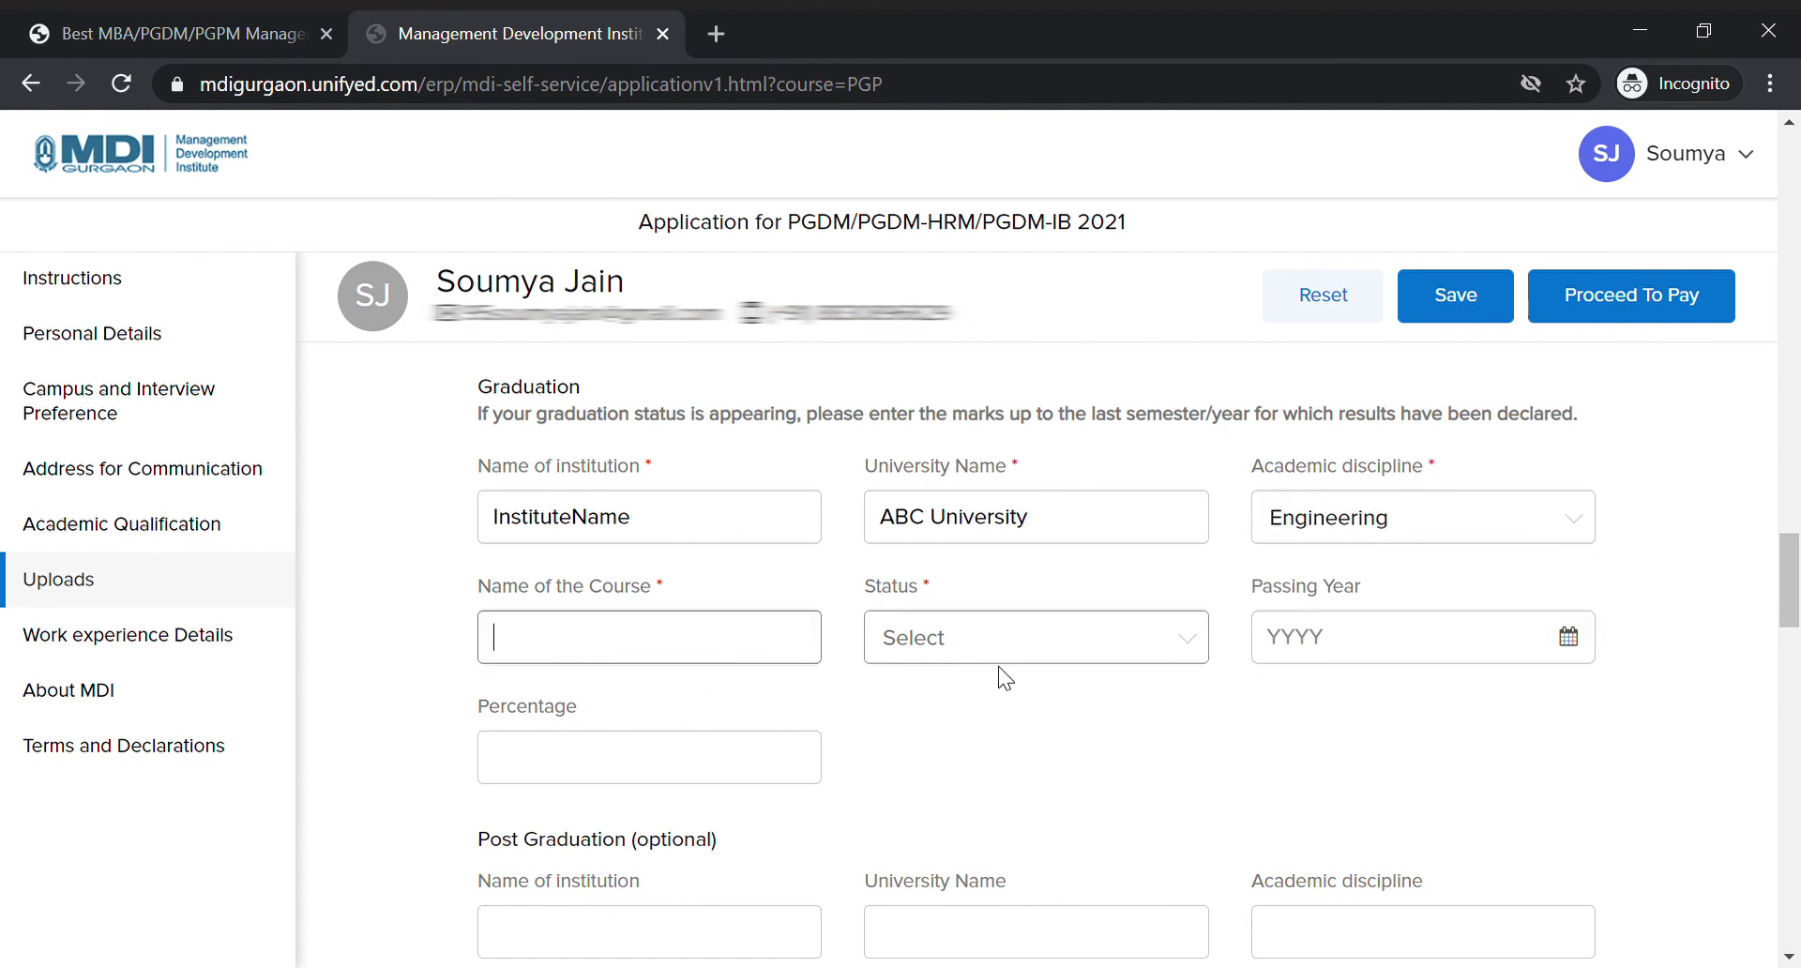
type("CourseName")
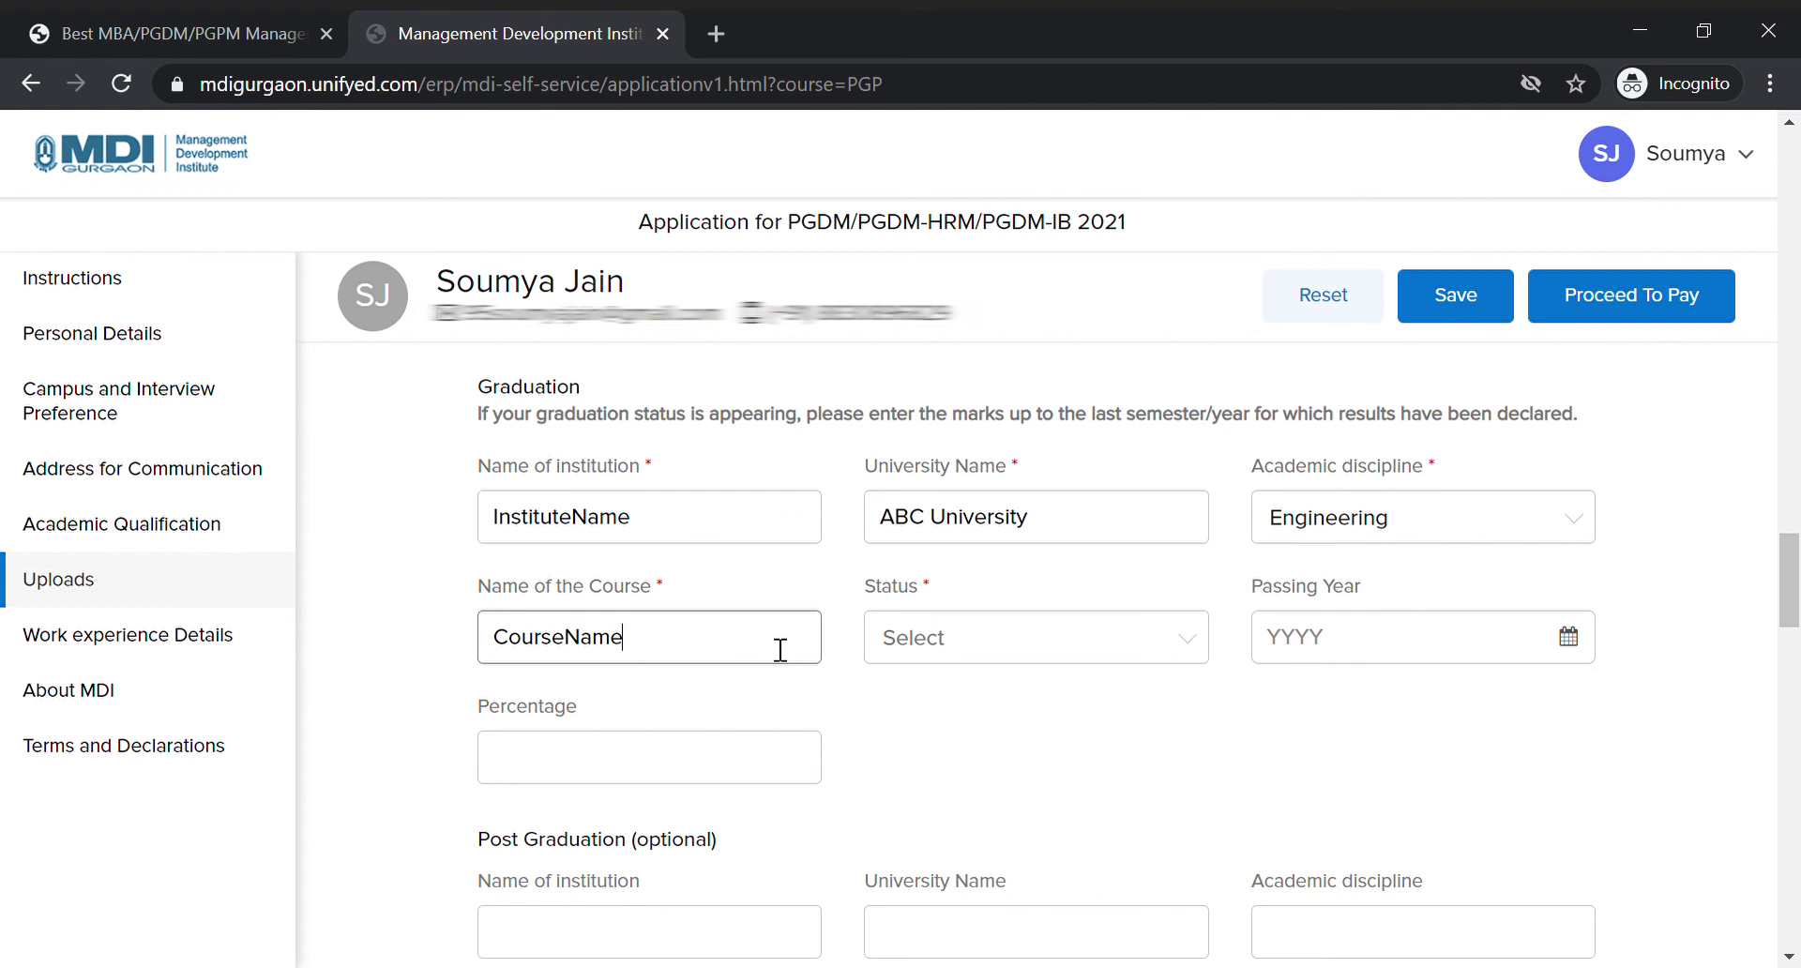
Mark graduation Complete, passing year 2017, percentage 85.00
left_click(1169, 645)
left_click(1017, 692)
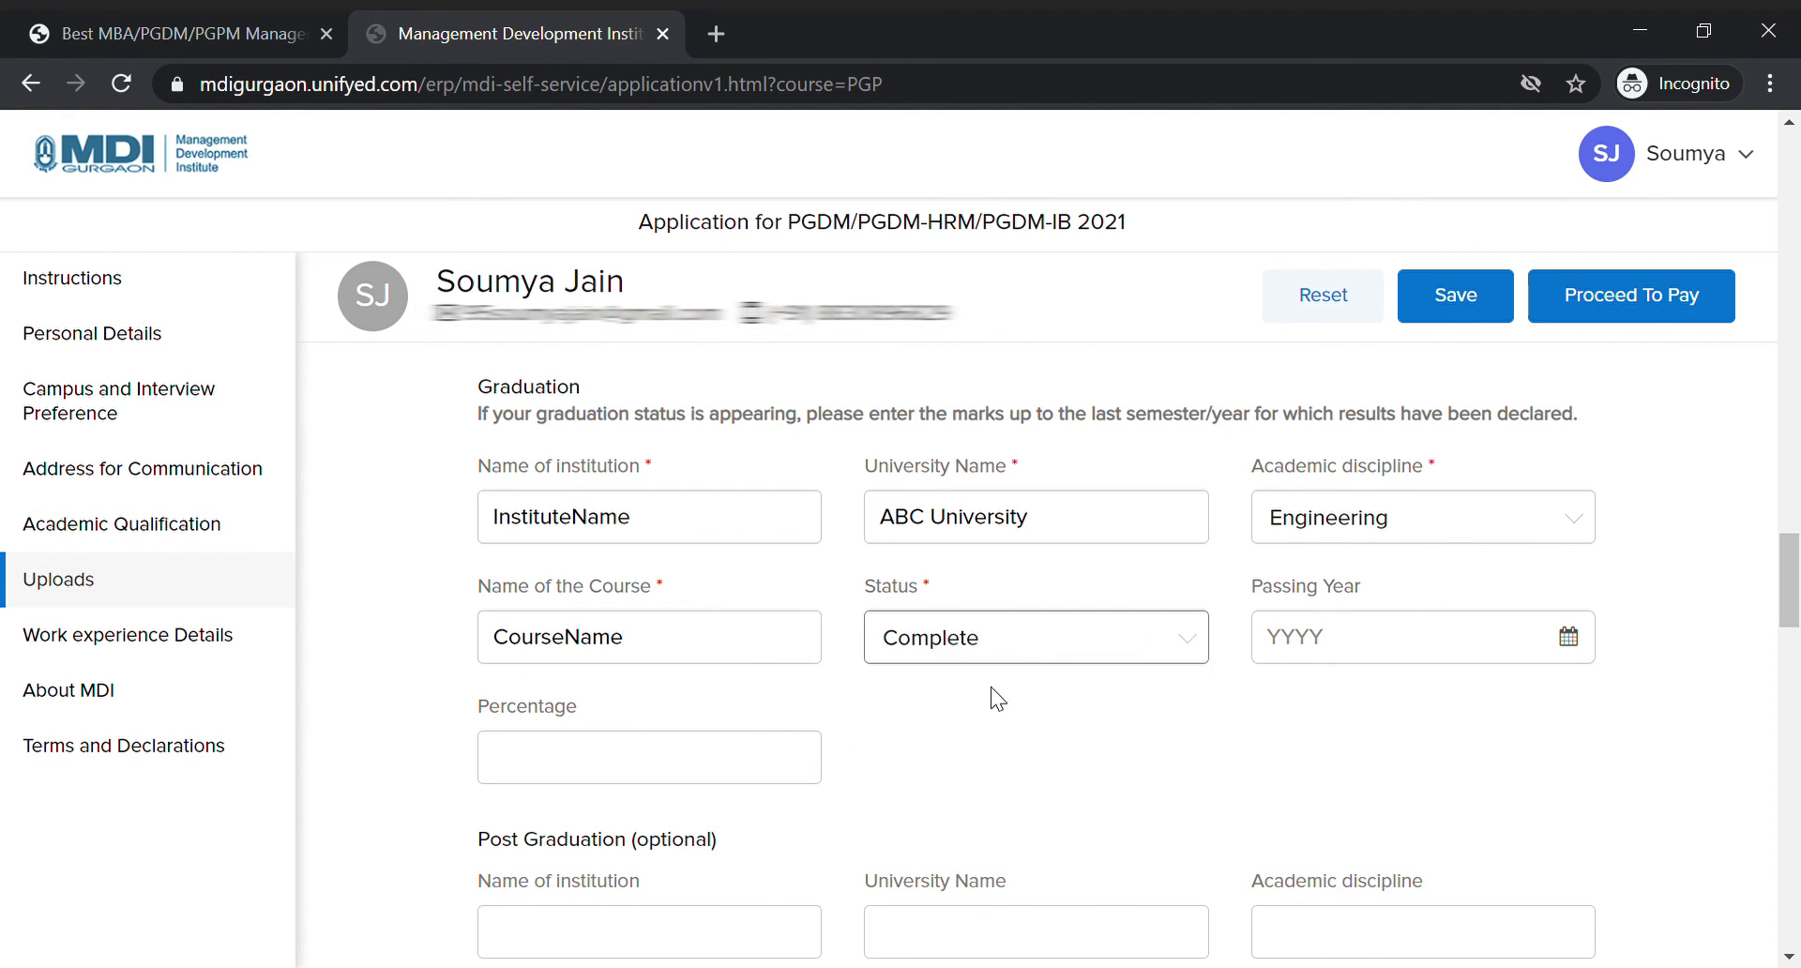
scroll(1126, 713, "down", 1)
left_click(1582, 515)
left_click(1444, 621)
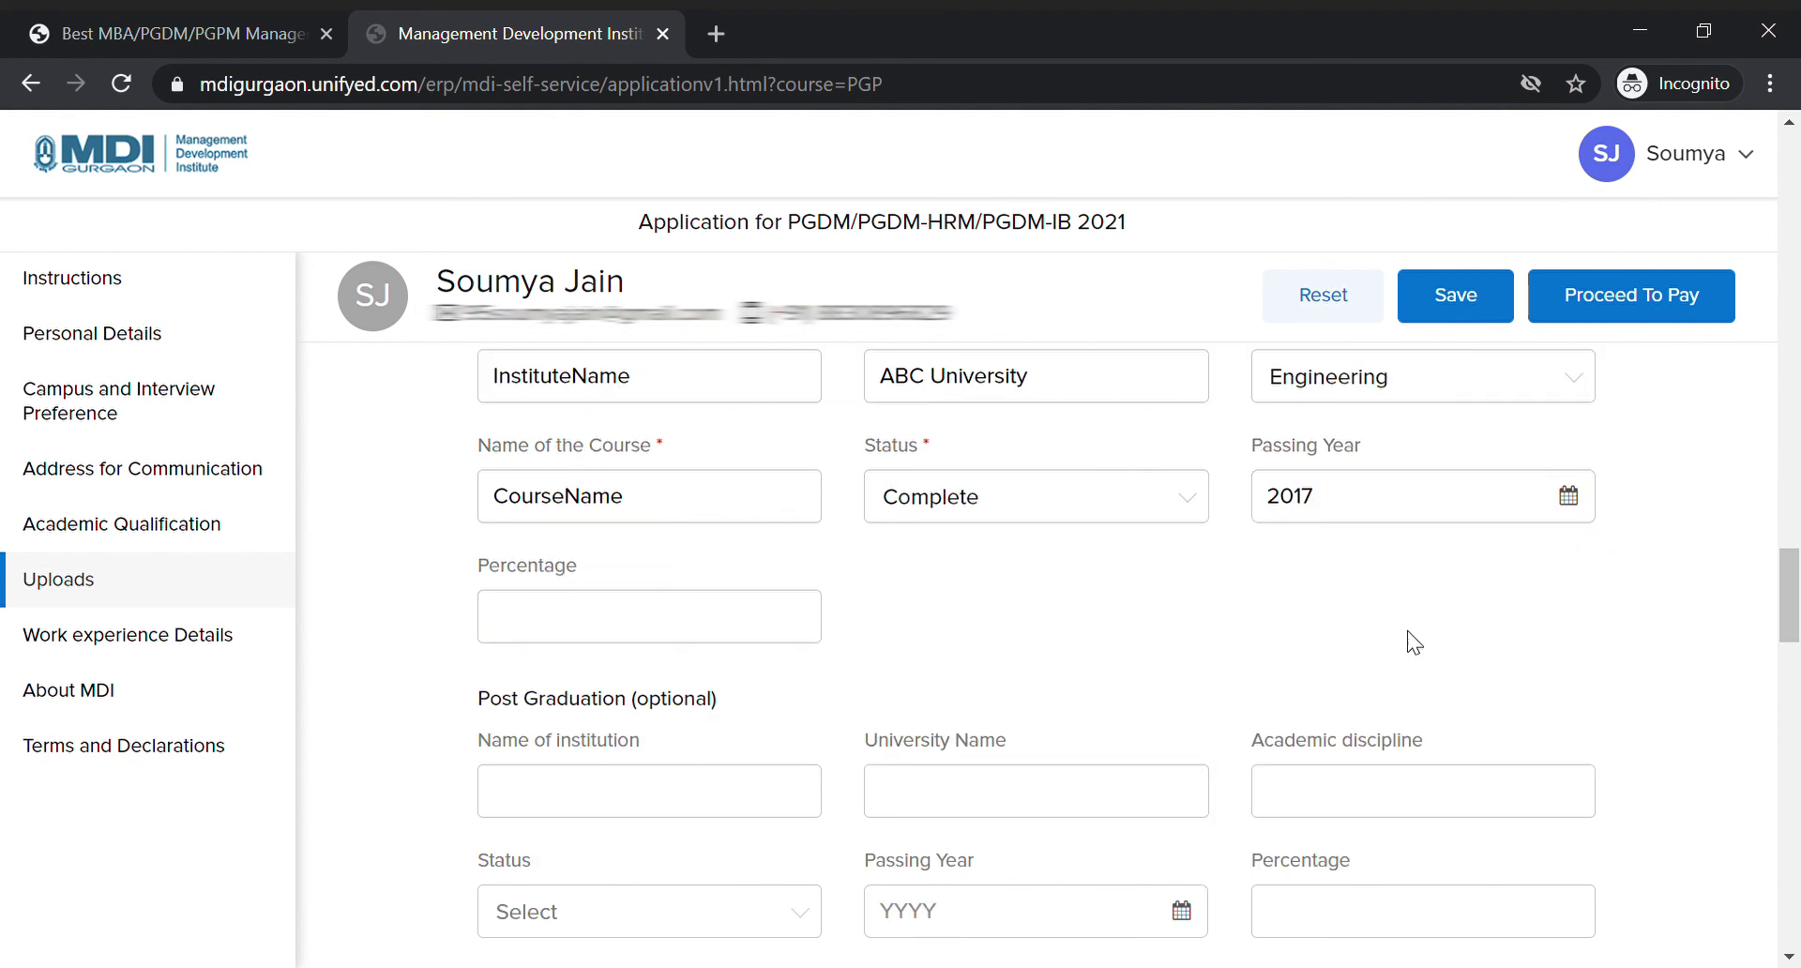
type("85.00")
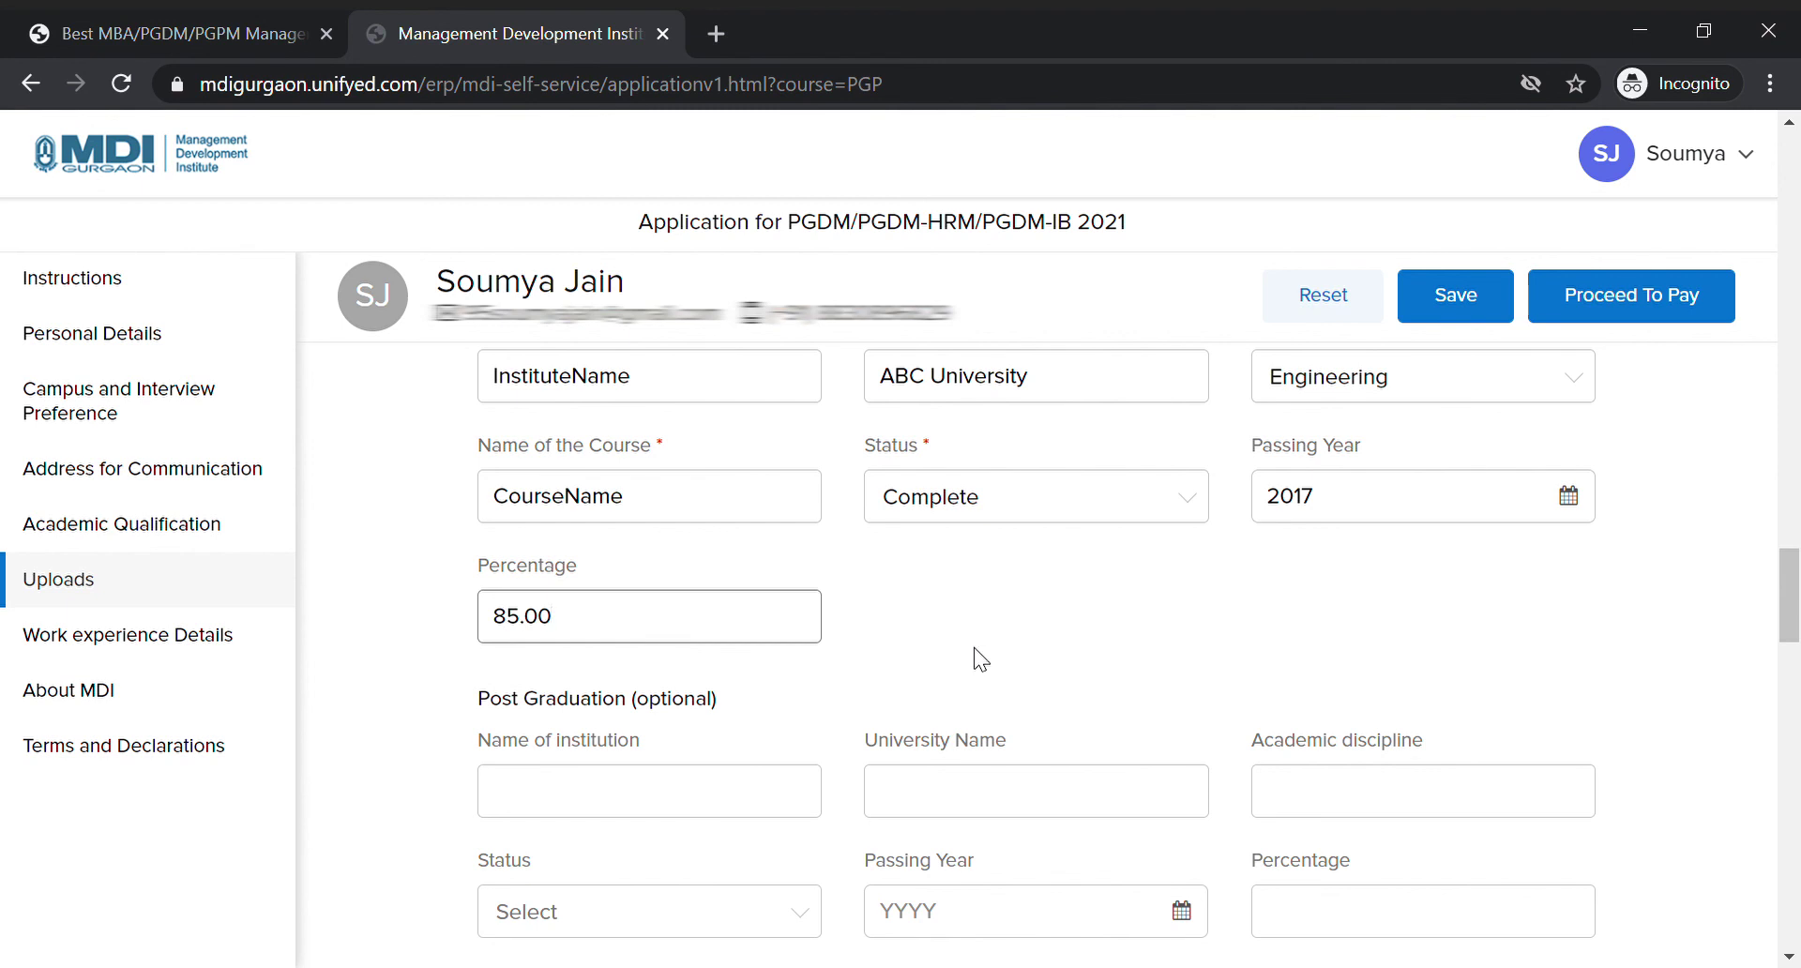
Enter post-graduation: InstituteName, XYZ University, Engineering, status Complete, passing year 2019
scroll(985, 639, "down", 3)
left_click(503, 528)
type("I")
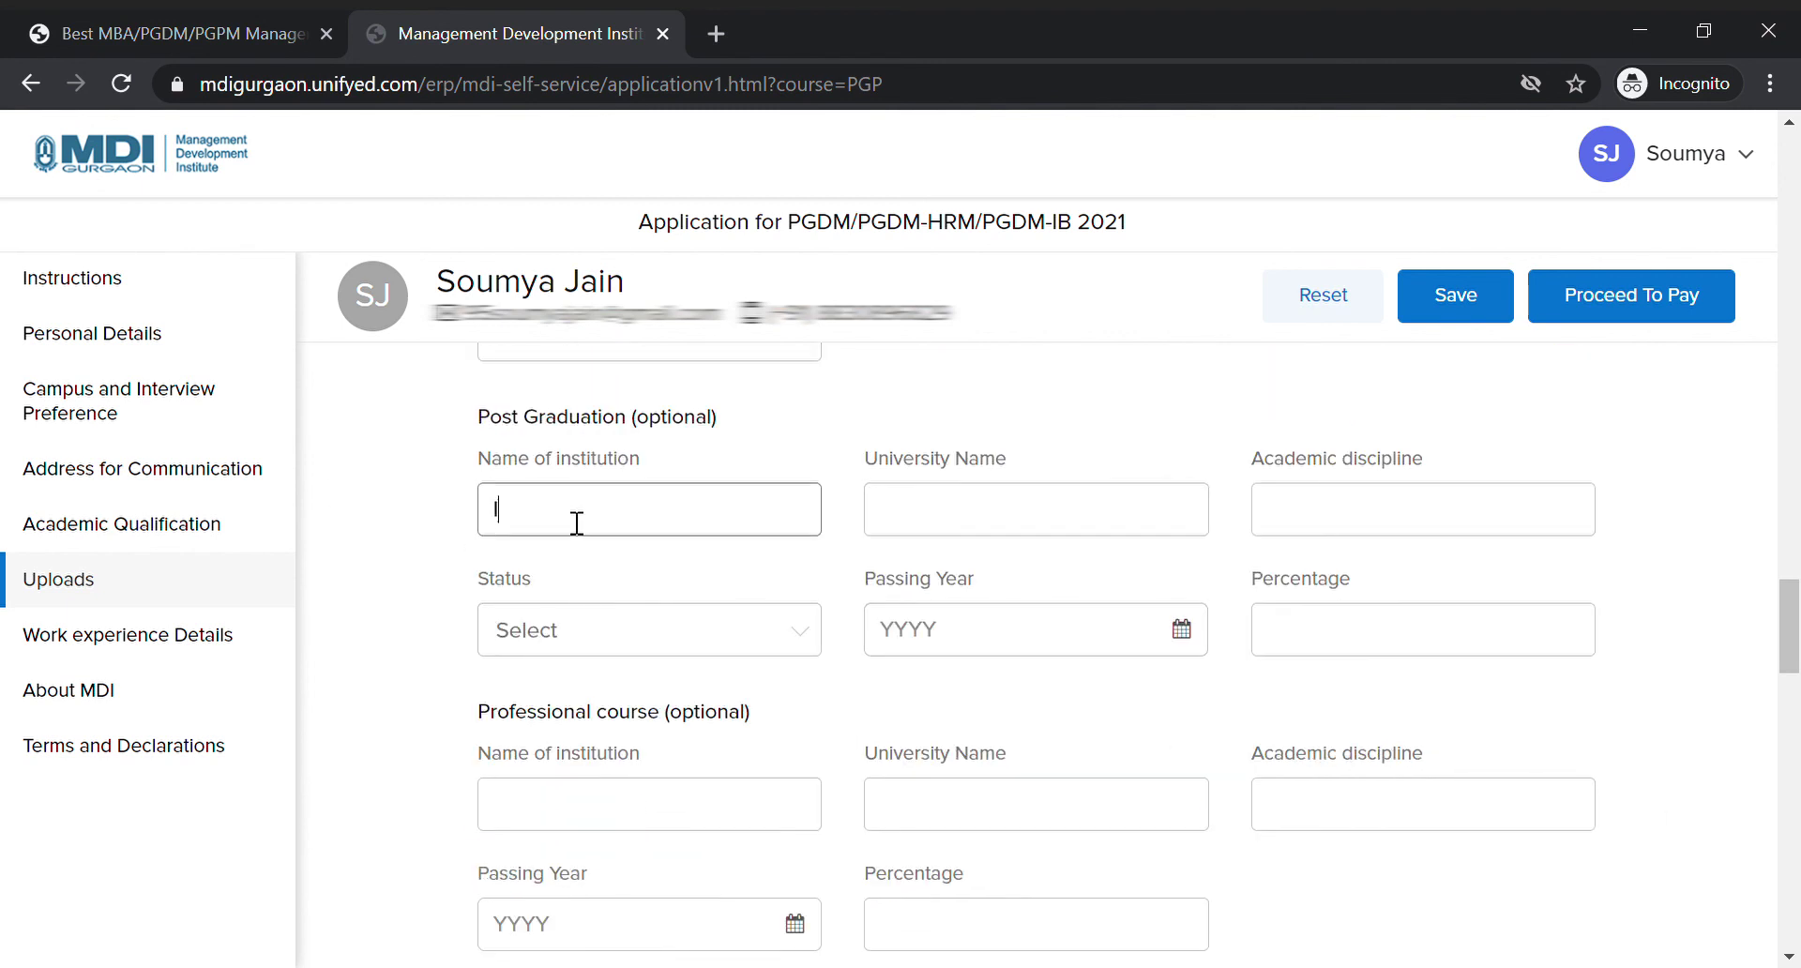
type("nstituteName")
left_click(1131, 521)
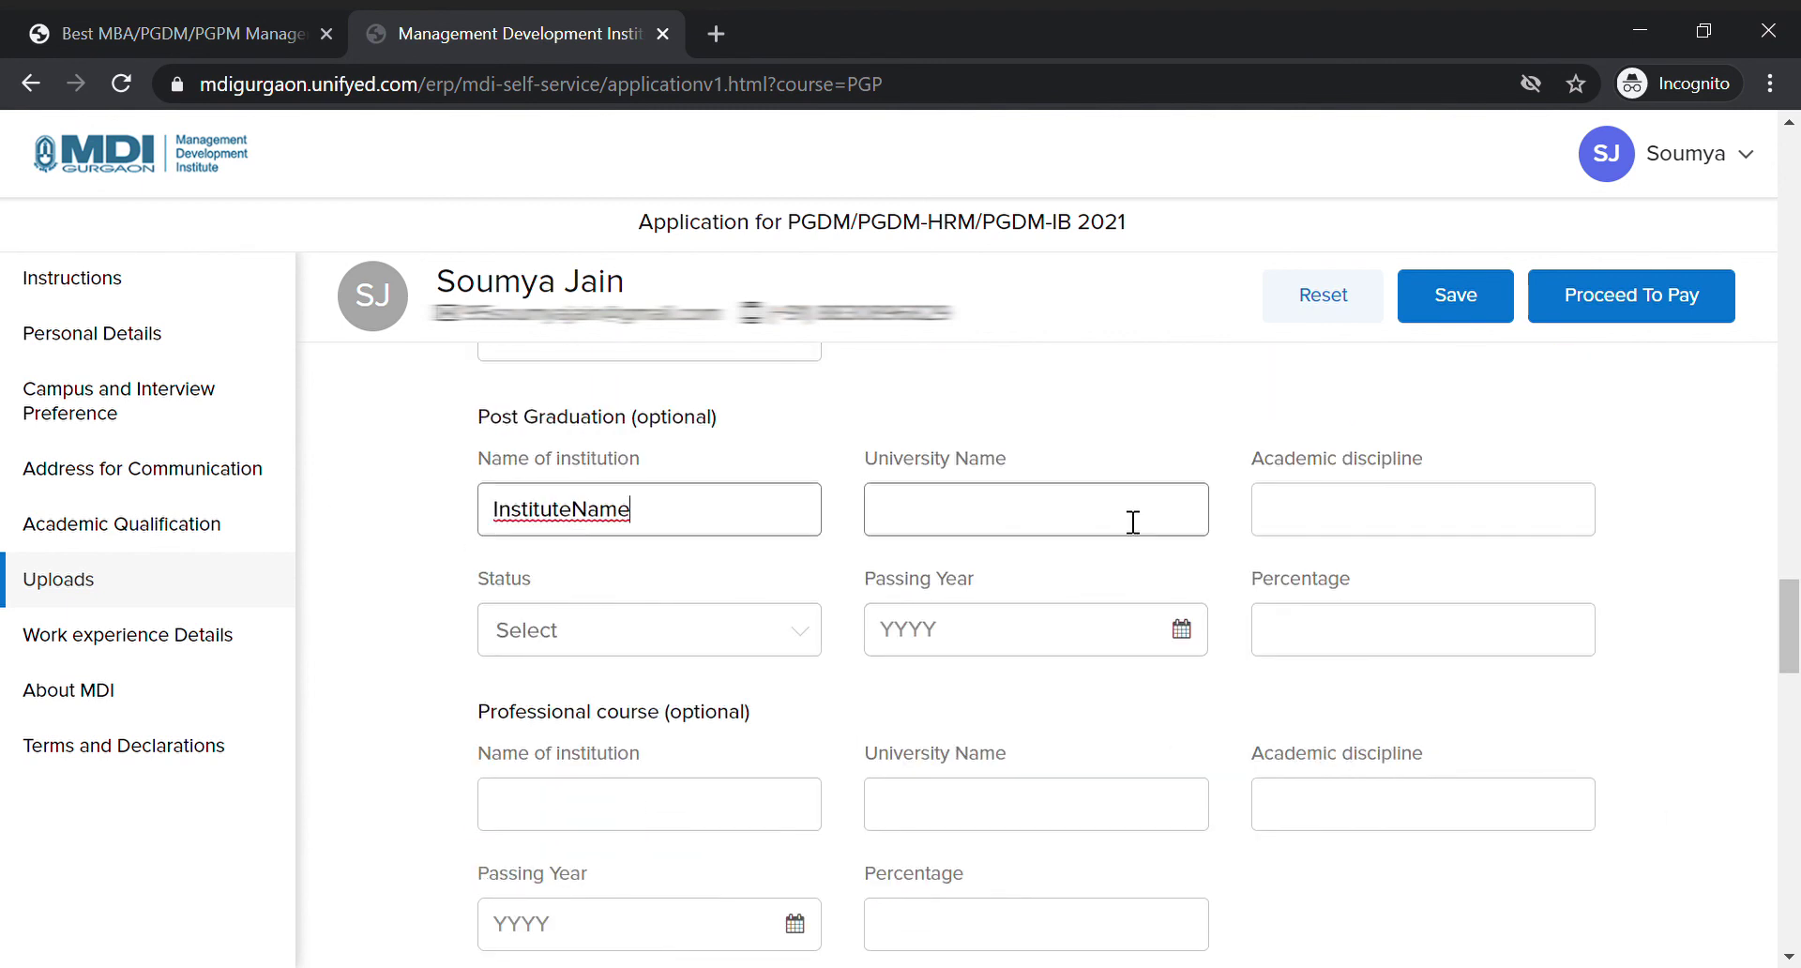
type("XYZ University")
left_click(1378, 522)
type("Engineering")
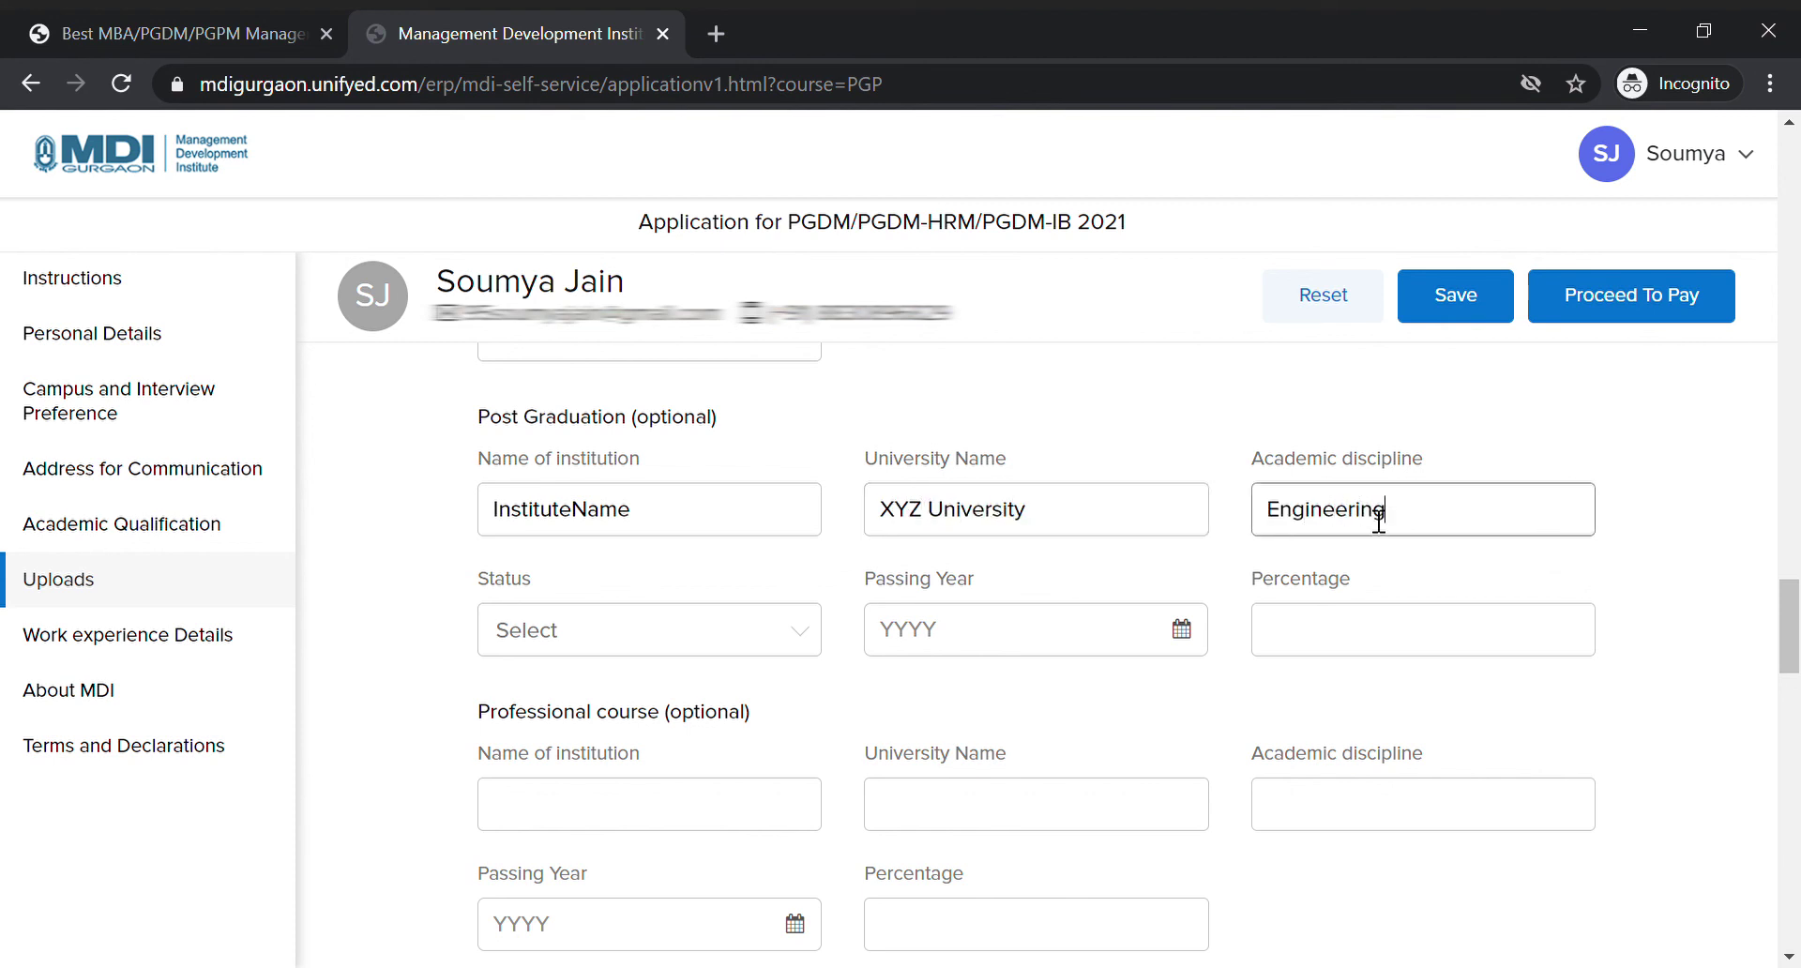
left_click(621, 648)
left_click(631, 676)
left_click(1184, 630)
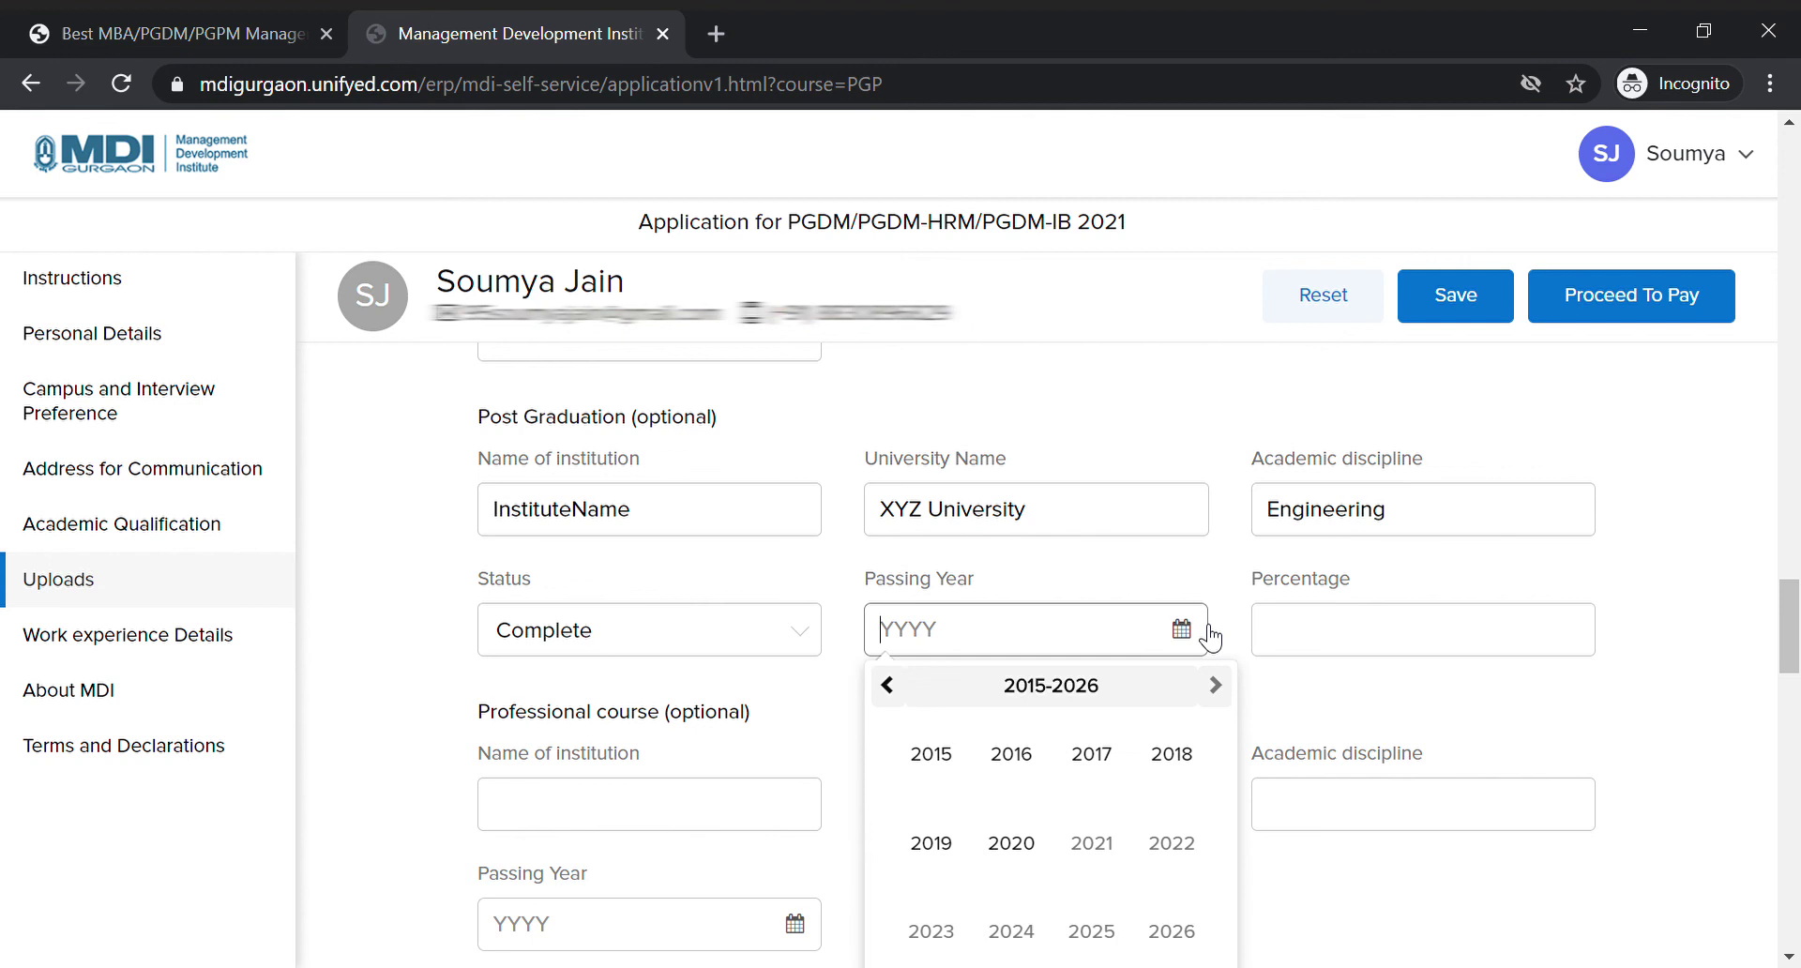
left_click(928, 844)
left_click(1555, 634)
Enter 88.00 as post-graduation percentage and the eight-digit CAT 2020 registration number
type("88.00")
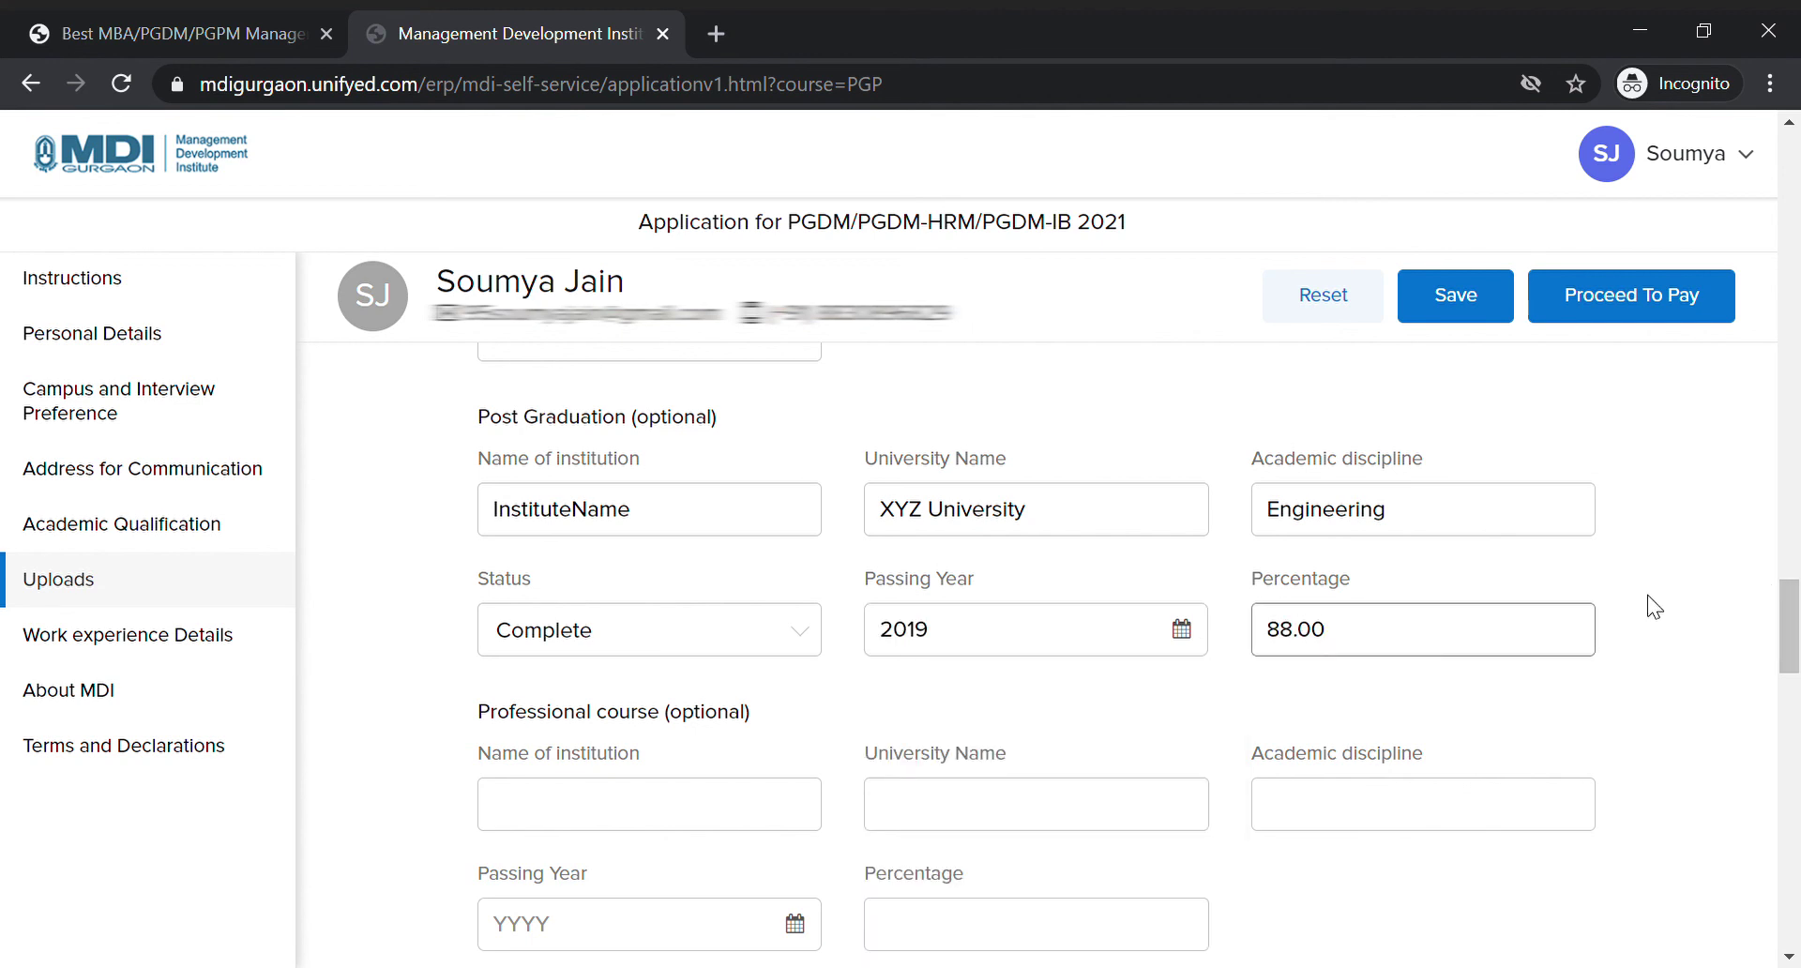
scroll(1654, 608, "down", 3)
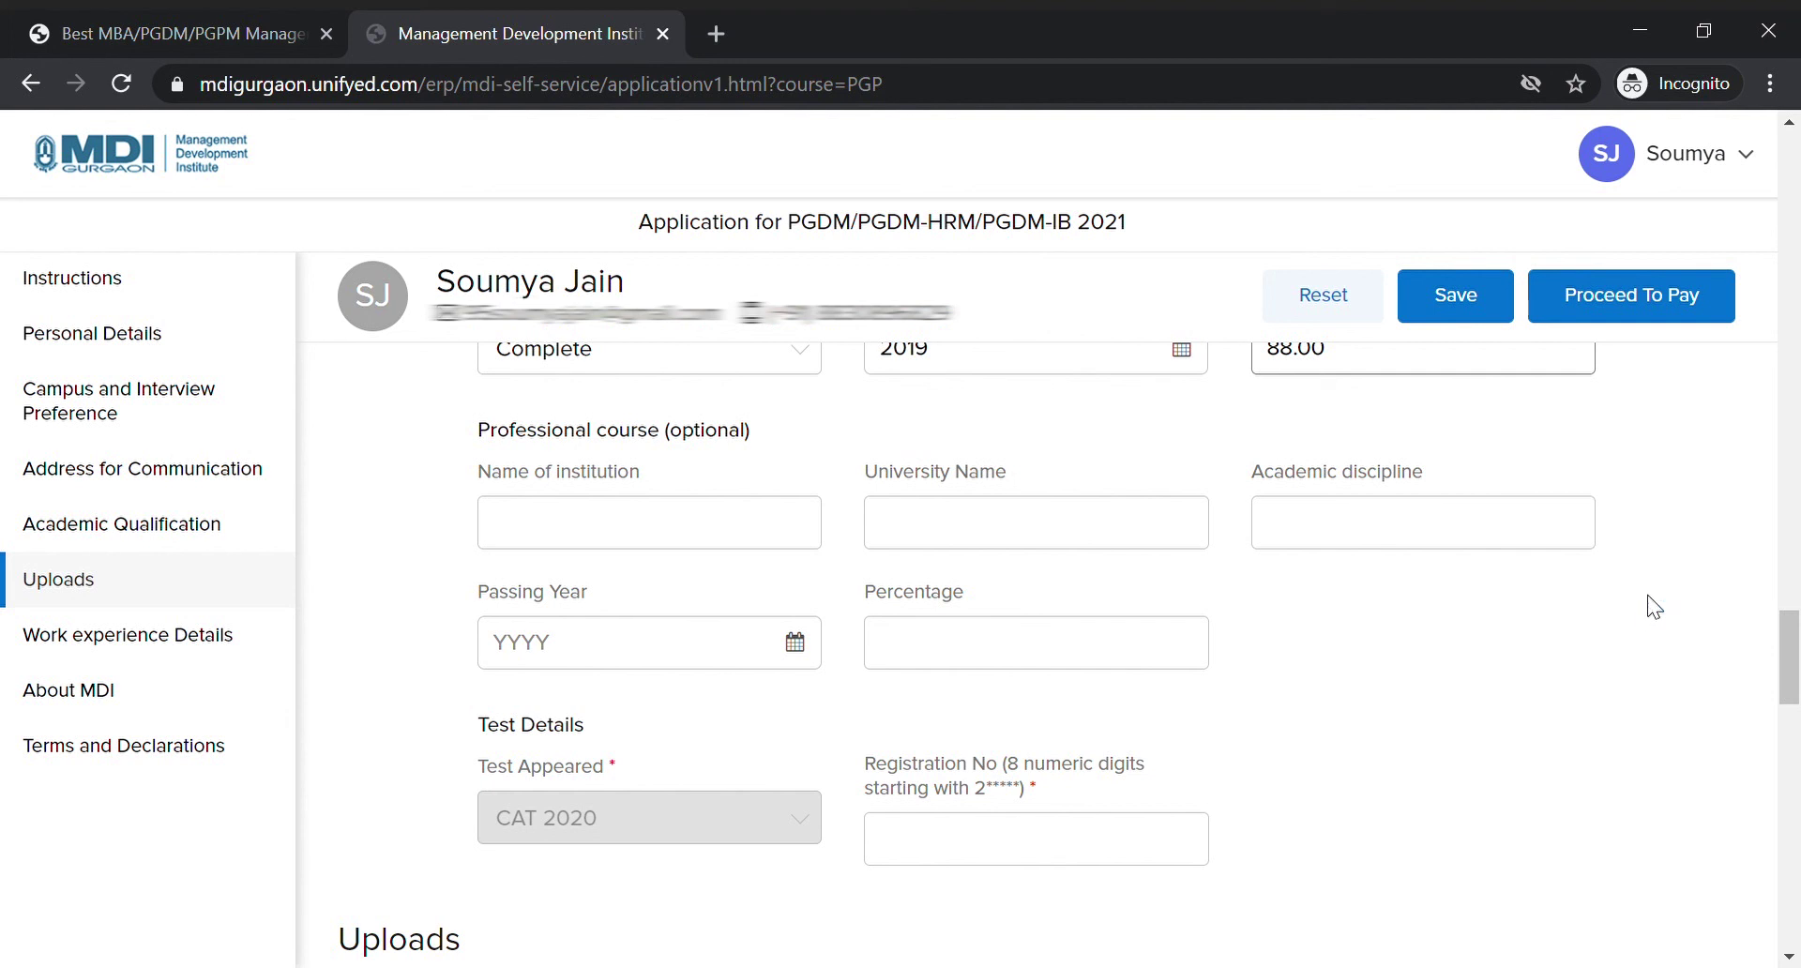
left_click(1120, 845)
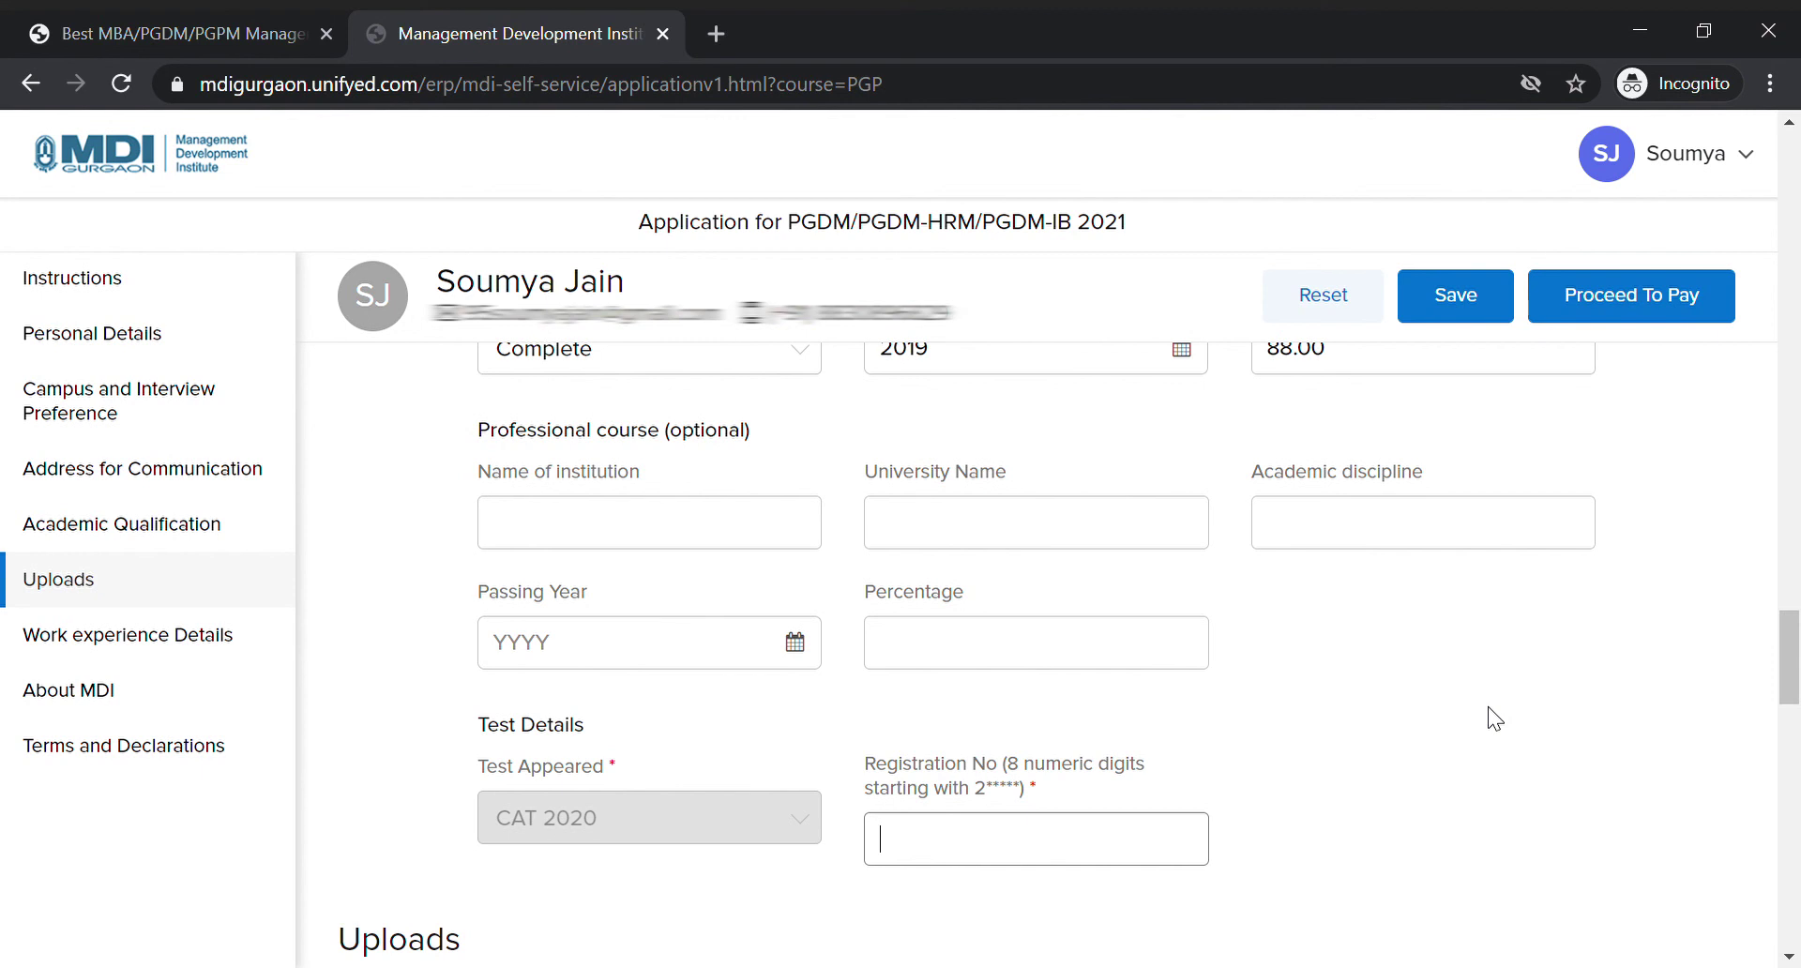
type("23456789")
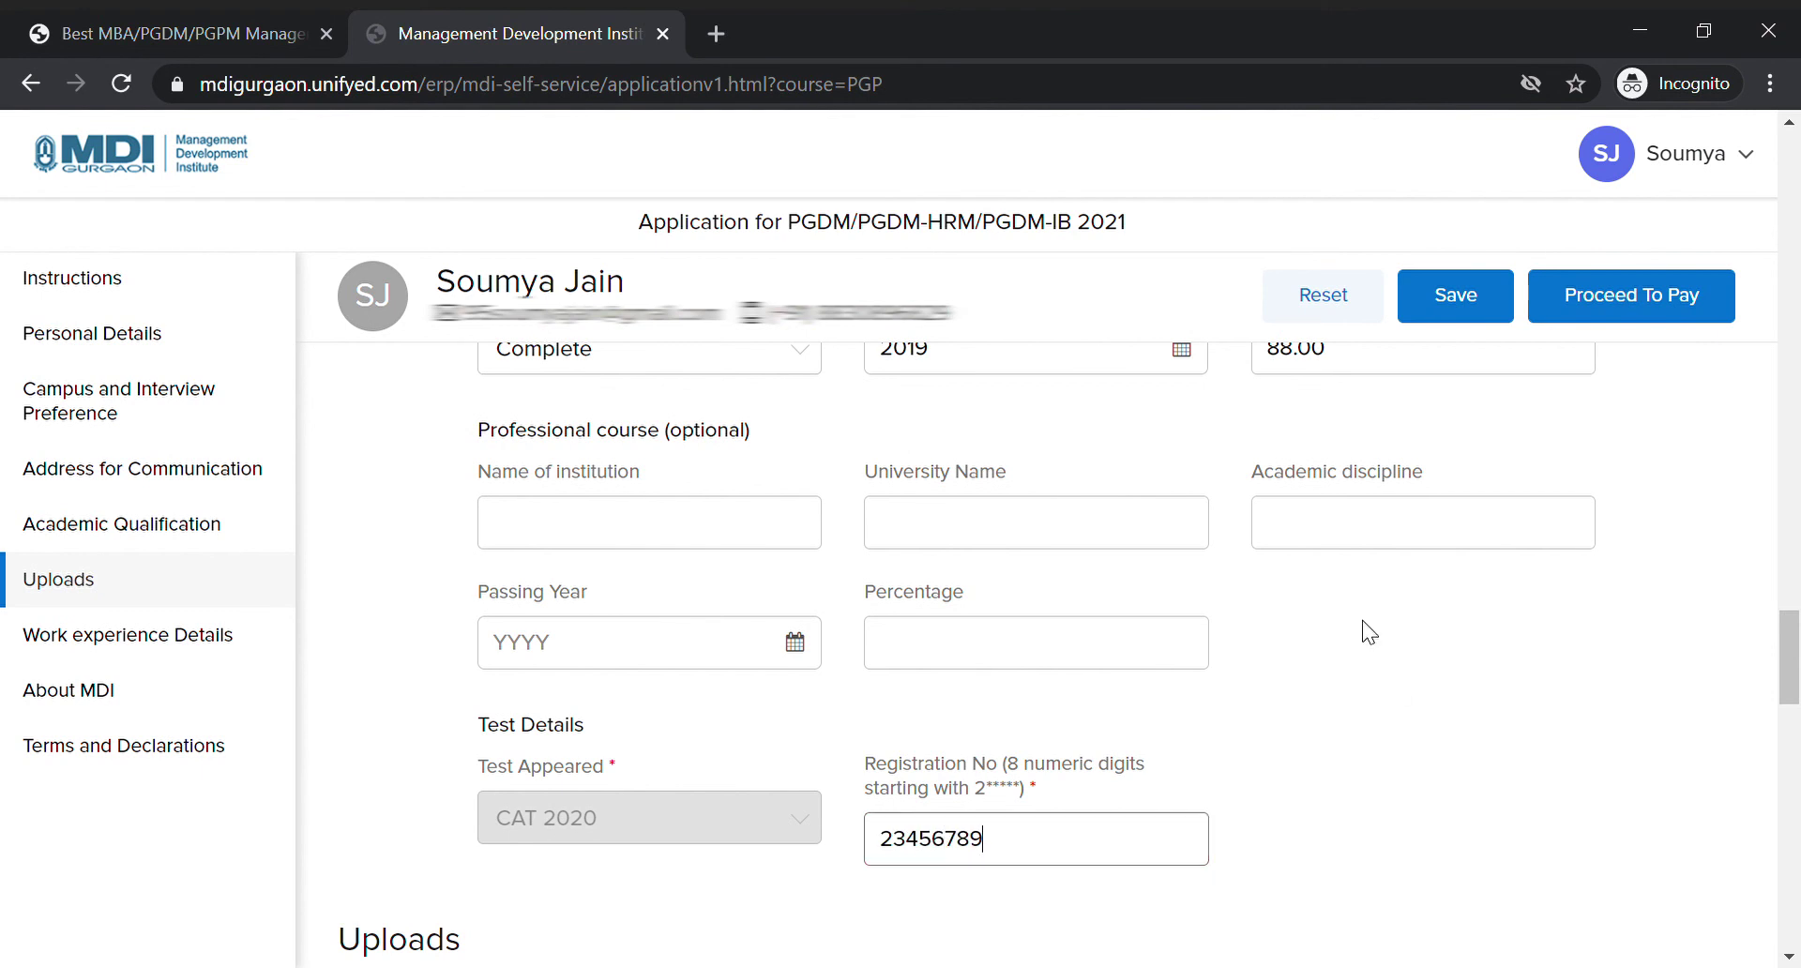
scroll(1362, 621, "down", 2)
scroll(1362, 621, "down", 3)
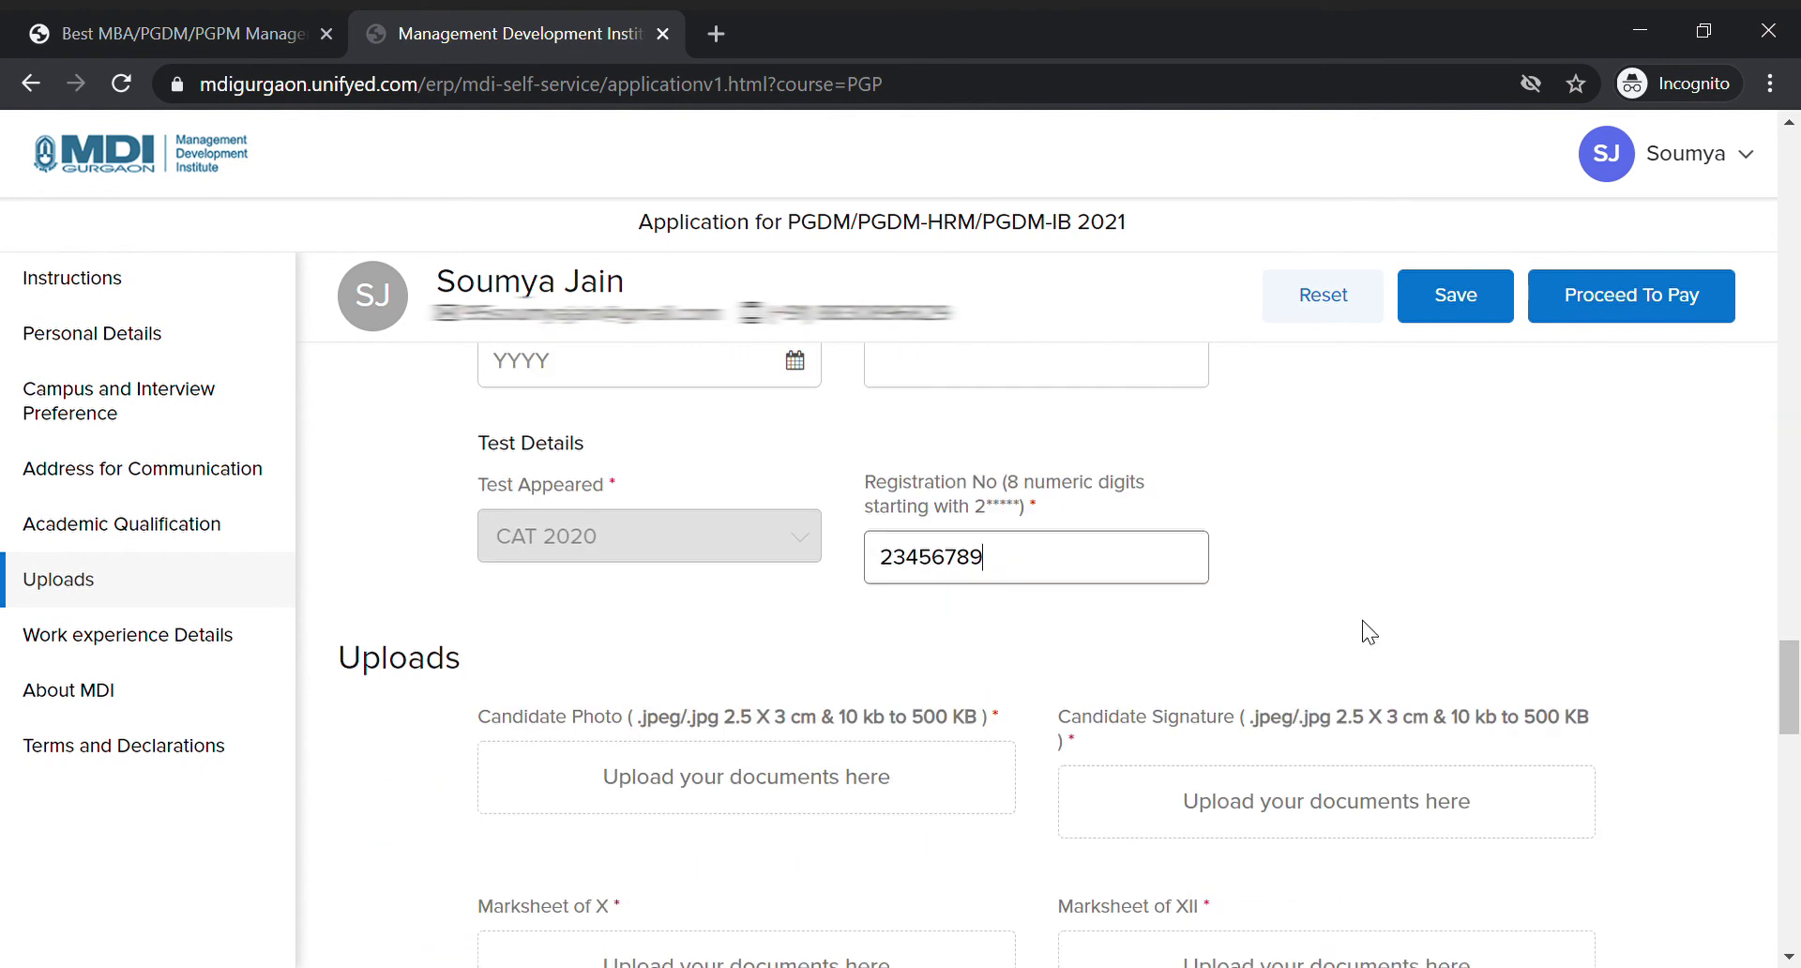
Upload Photo.jpg and Signature.jpg as the candidate photo and signature
scroll(1023, 677, "down", 2)
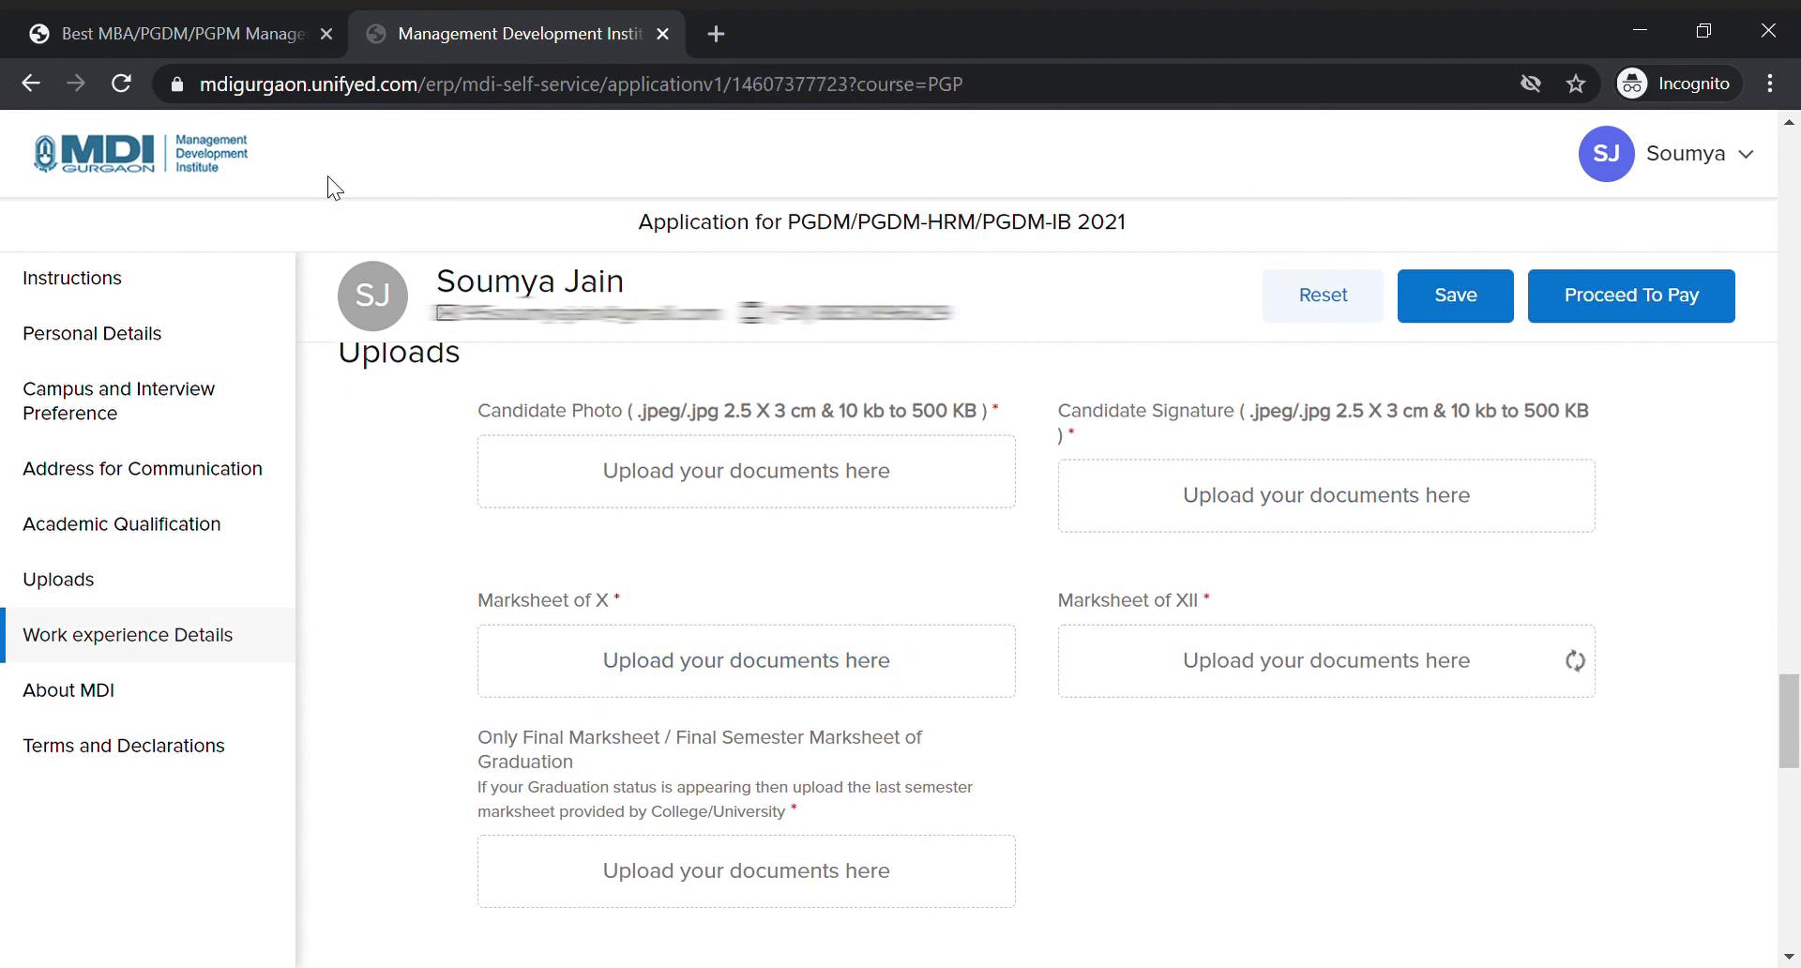
left_click(804, 498)
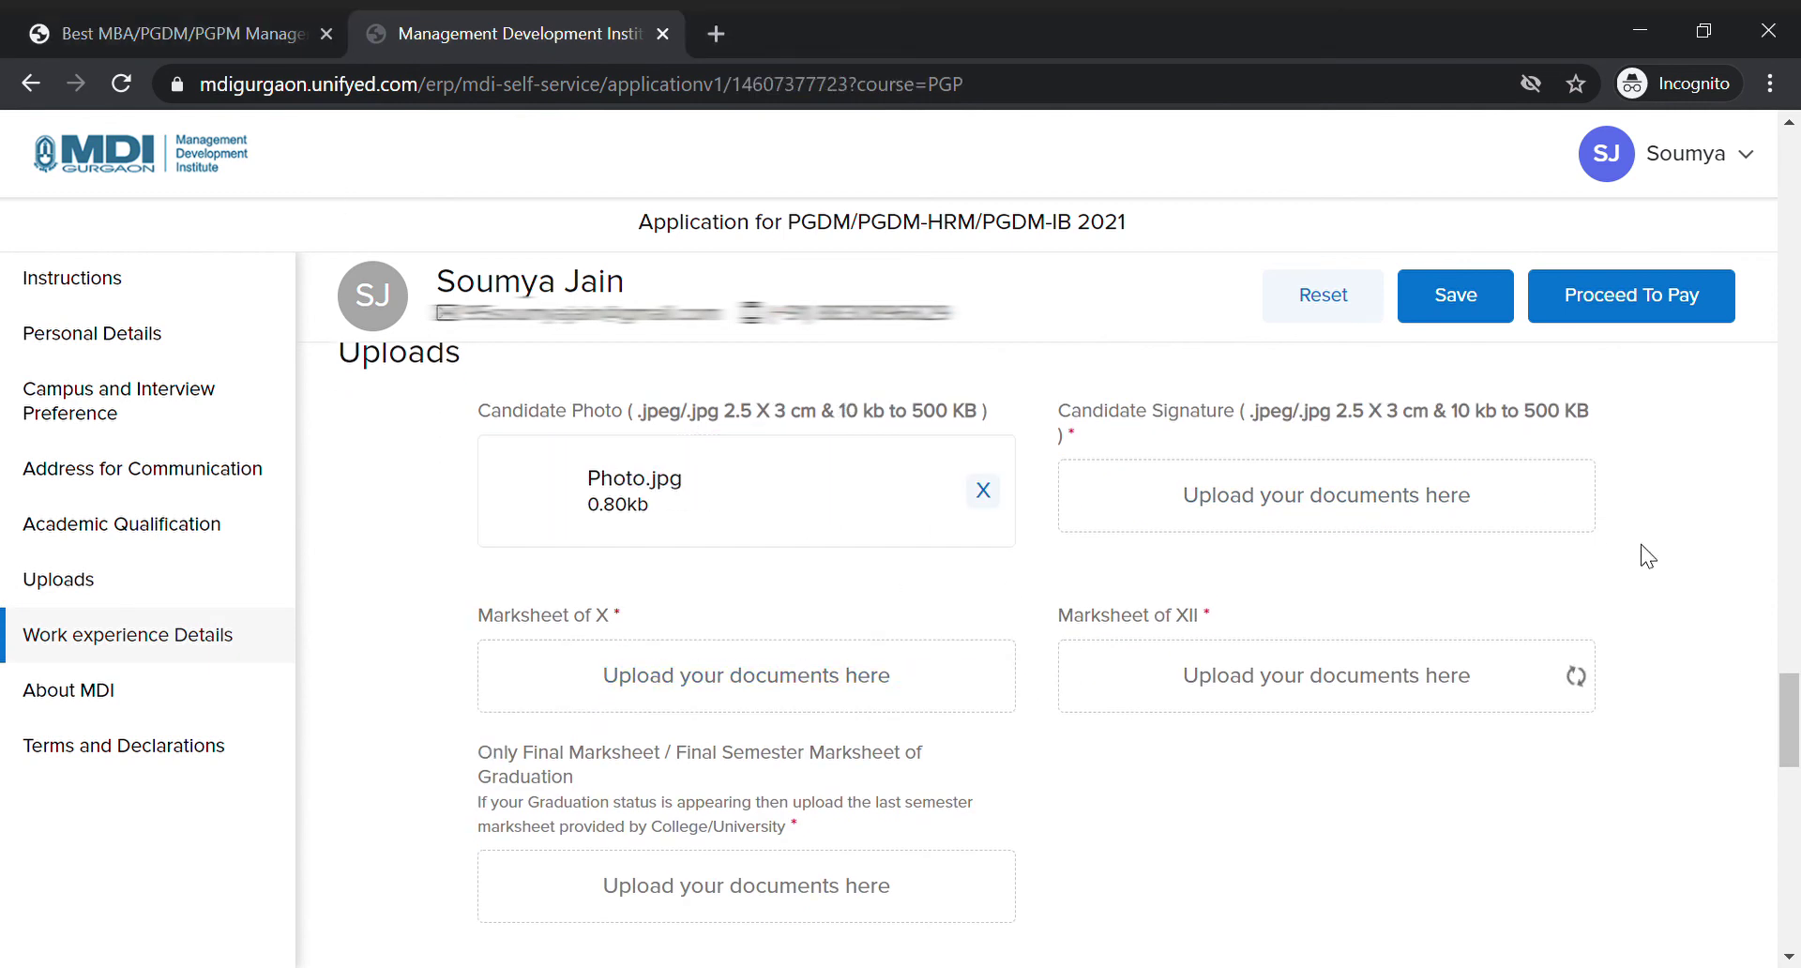
left_click(1279, 506)
double_click(991, 417)
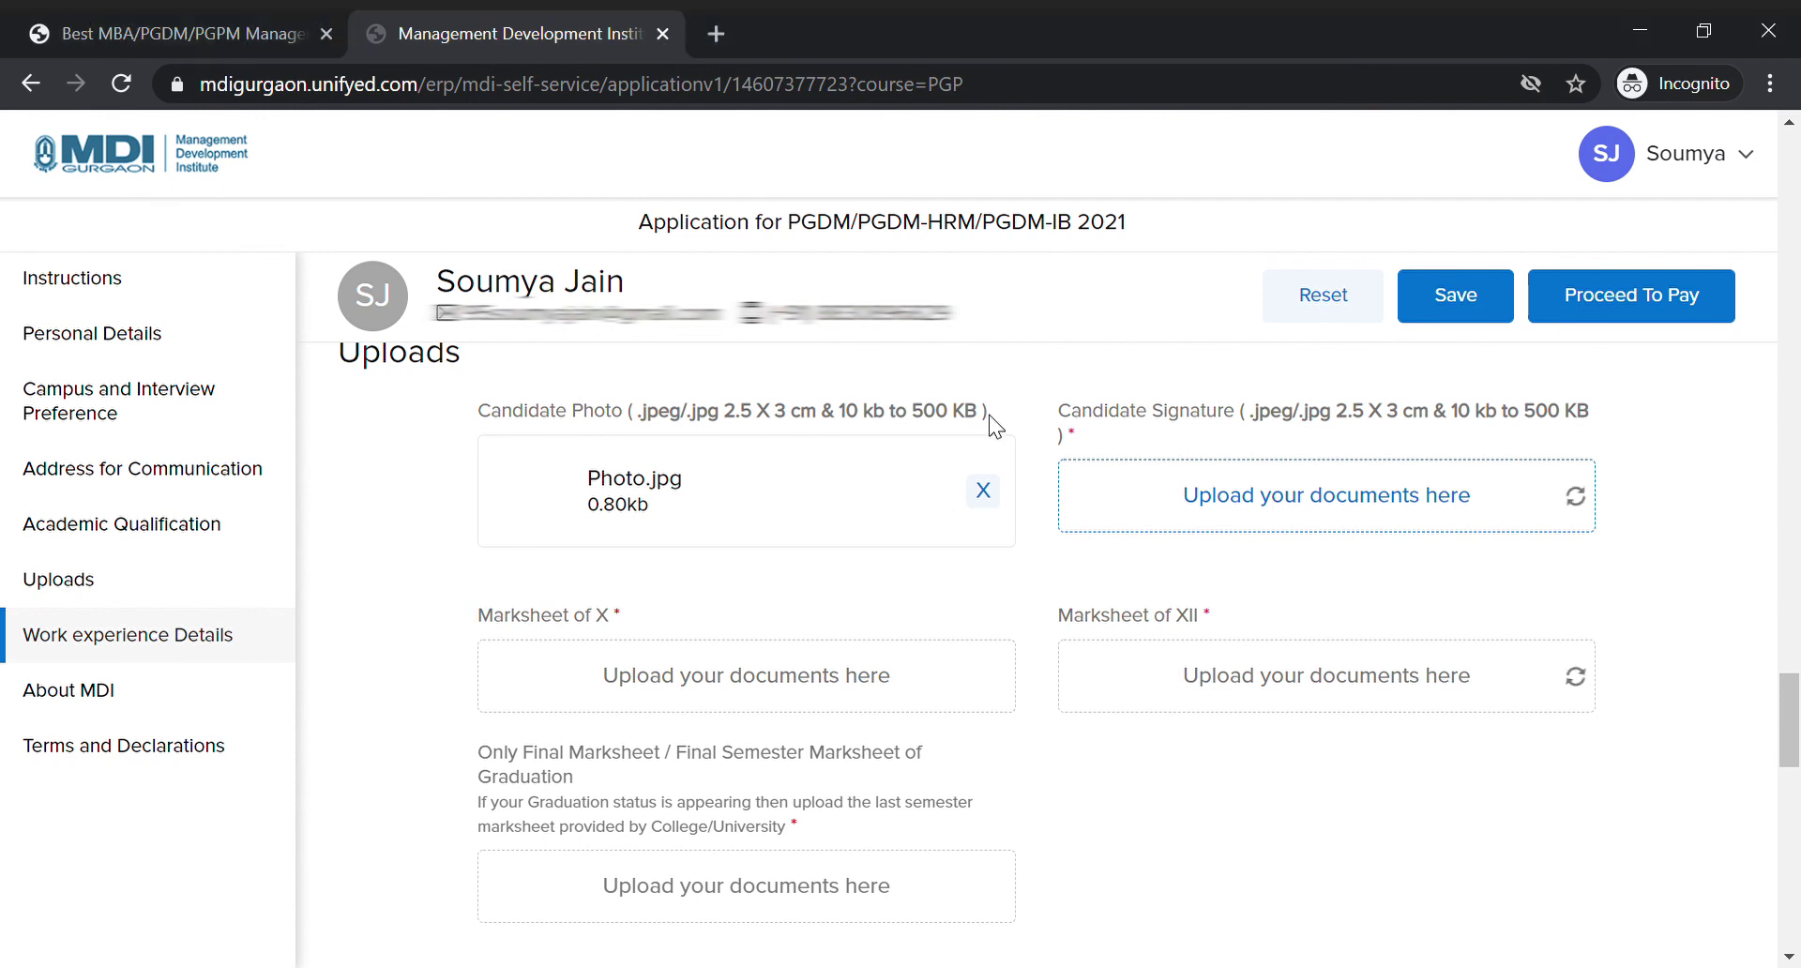
Upload 10th Marksheet.pdf, 12th Marksheet.pdf and Grad Marksheet.pdf
left_click(718, 708)
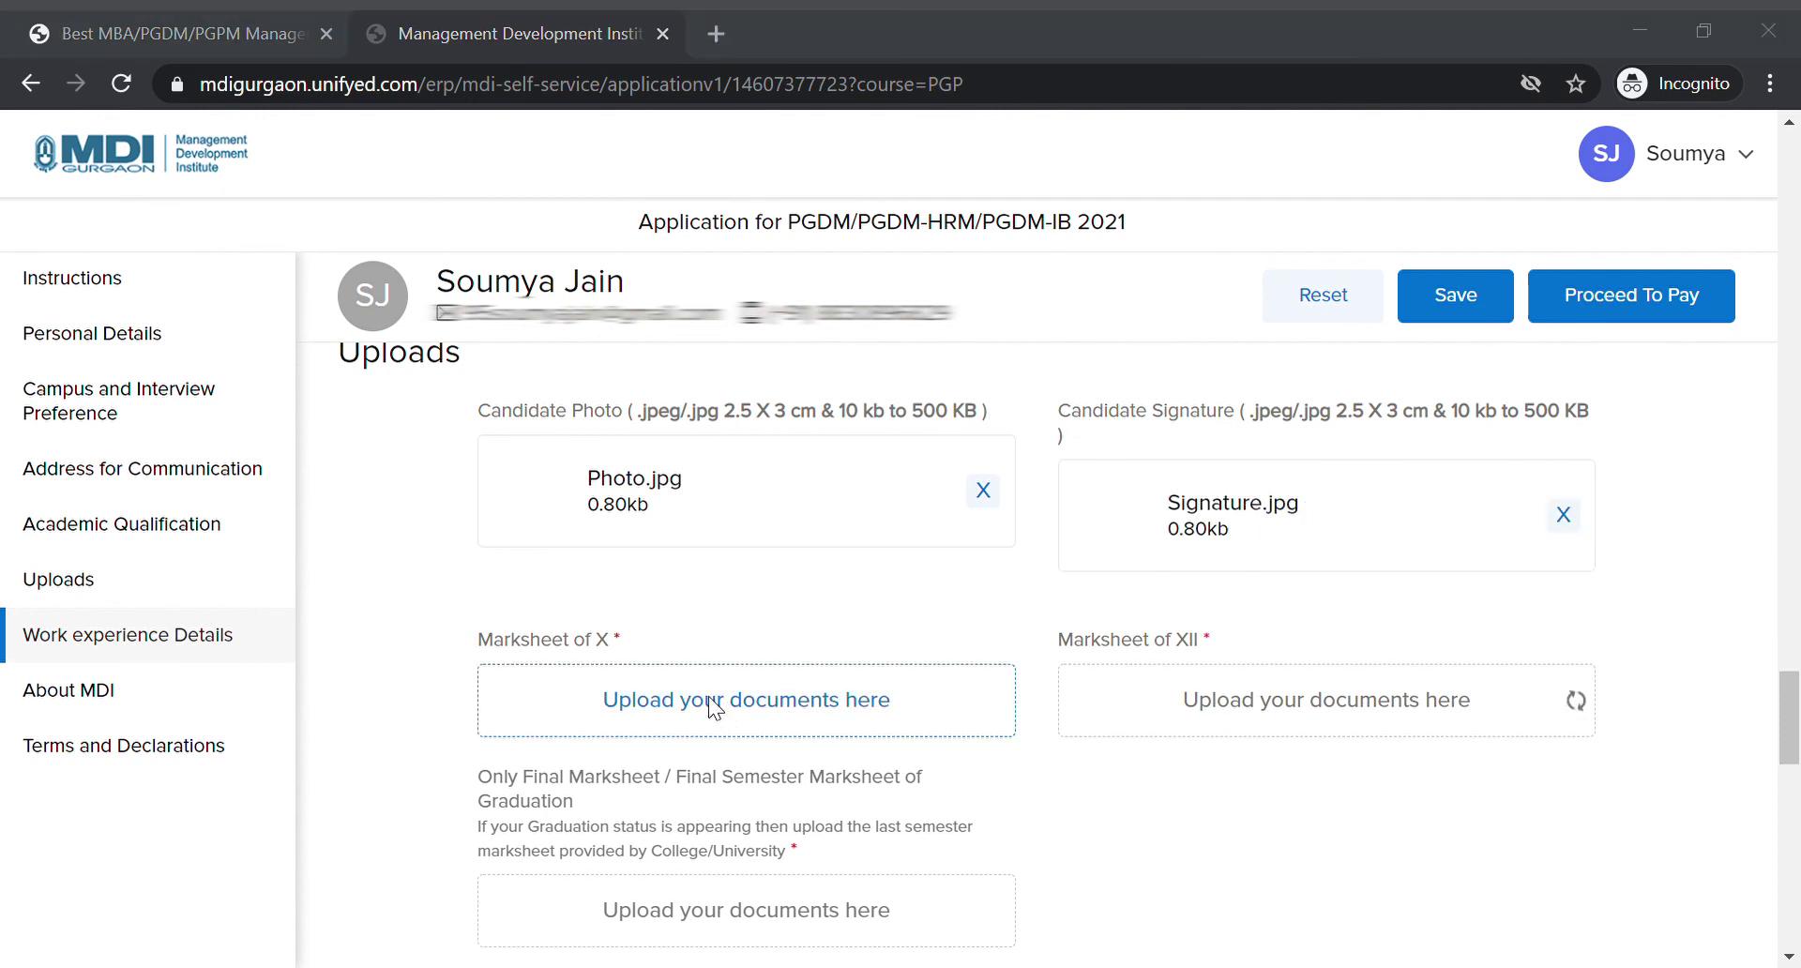
double_click(861, 410)
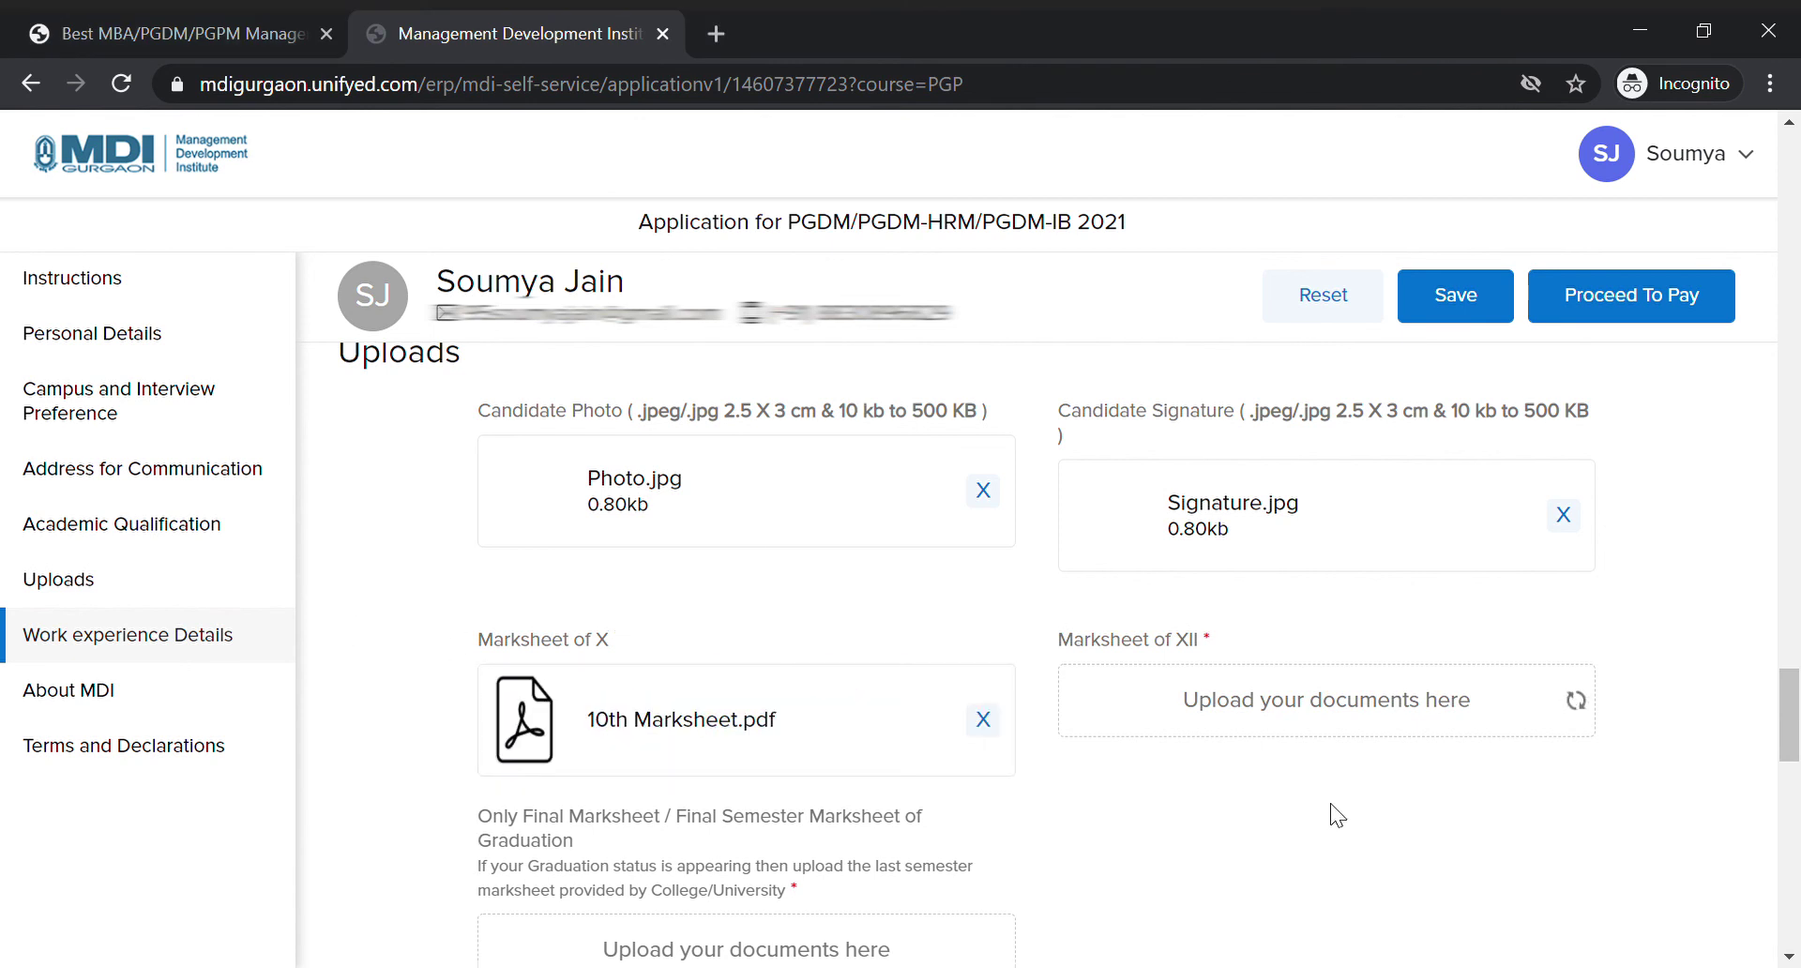
left_click(1269, 688)
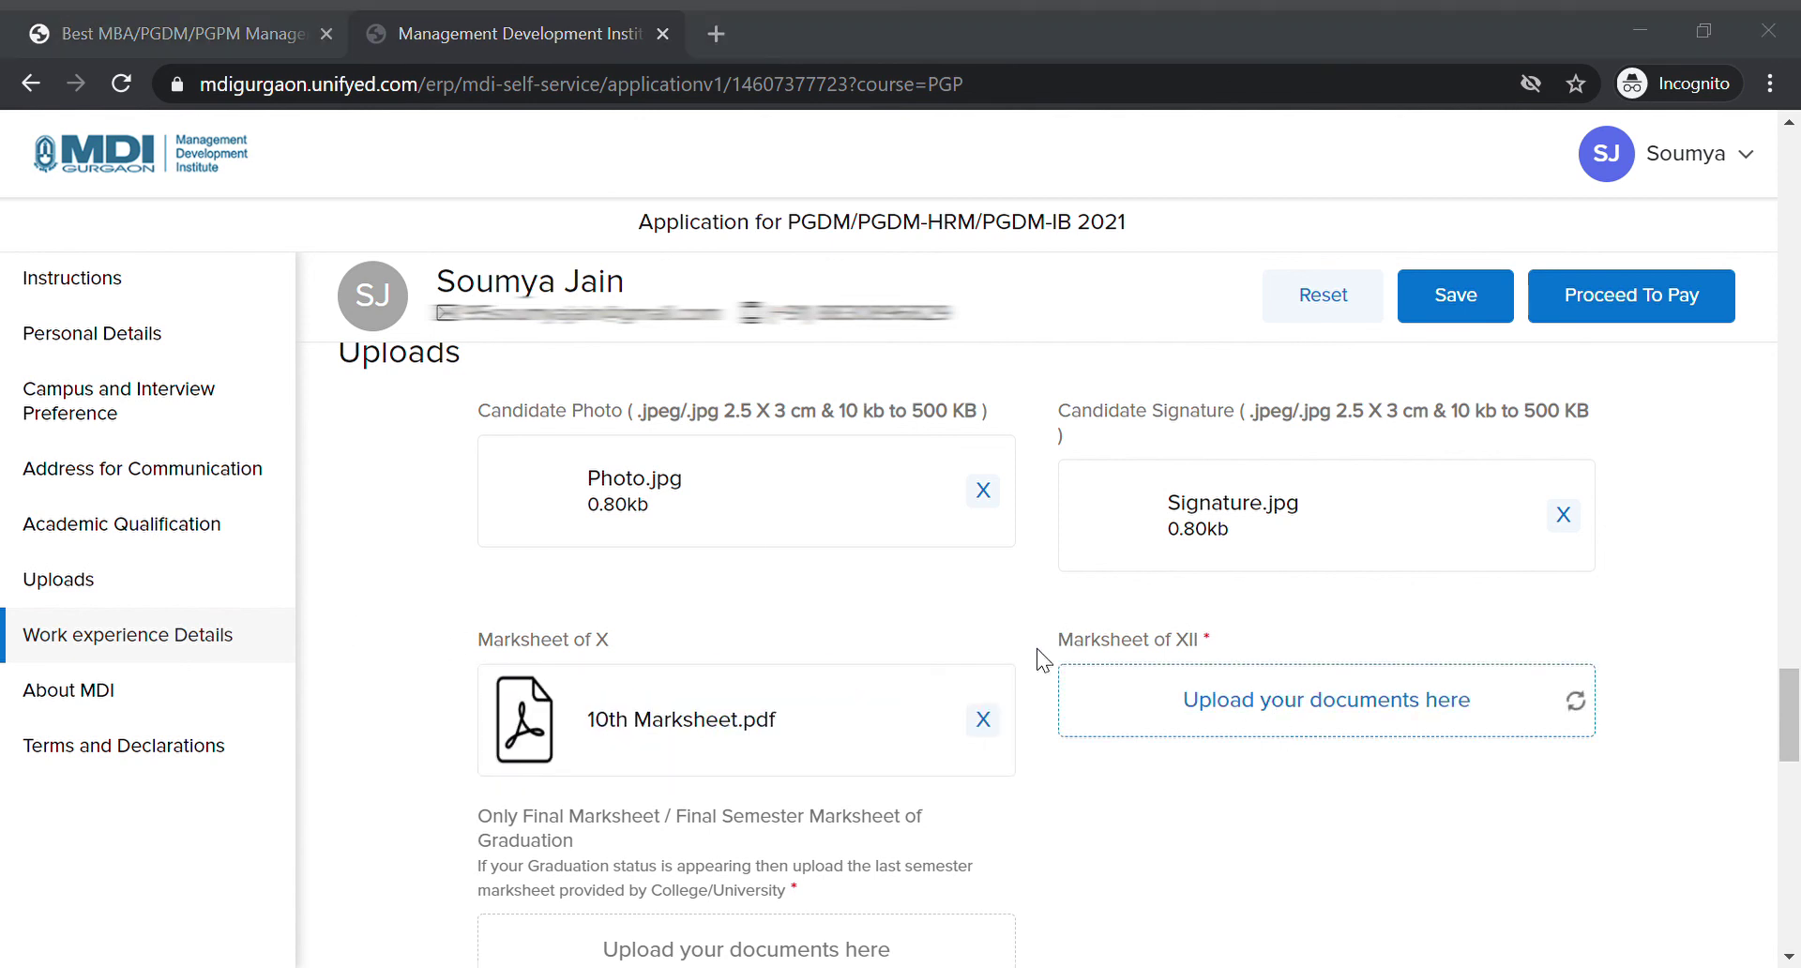
double_click(1026, 380)
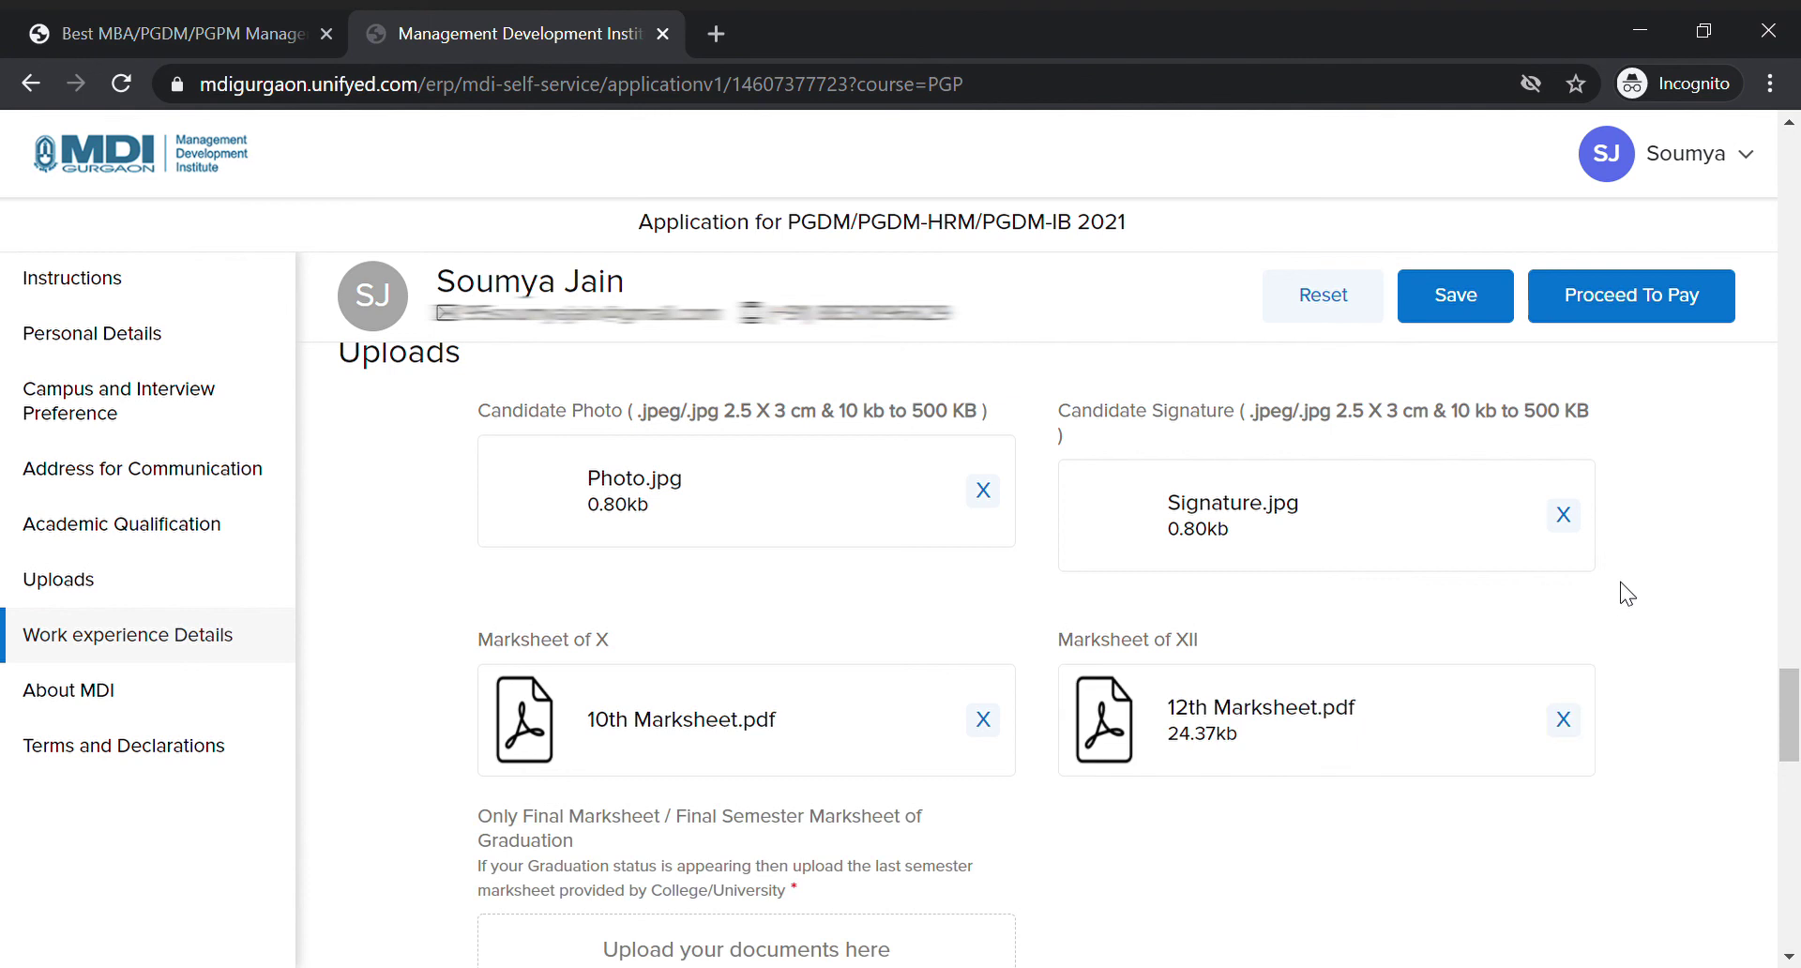
scroll(1619, 582, "down", 1)
left_click(824, 819)
double_click(1172, 380)
scroll(1550, 728, "down", 1)
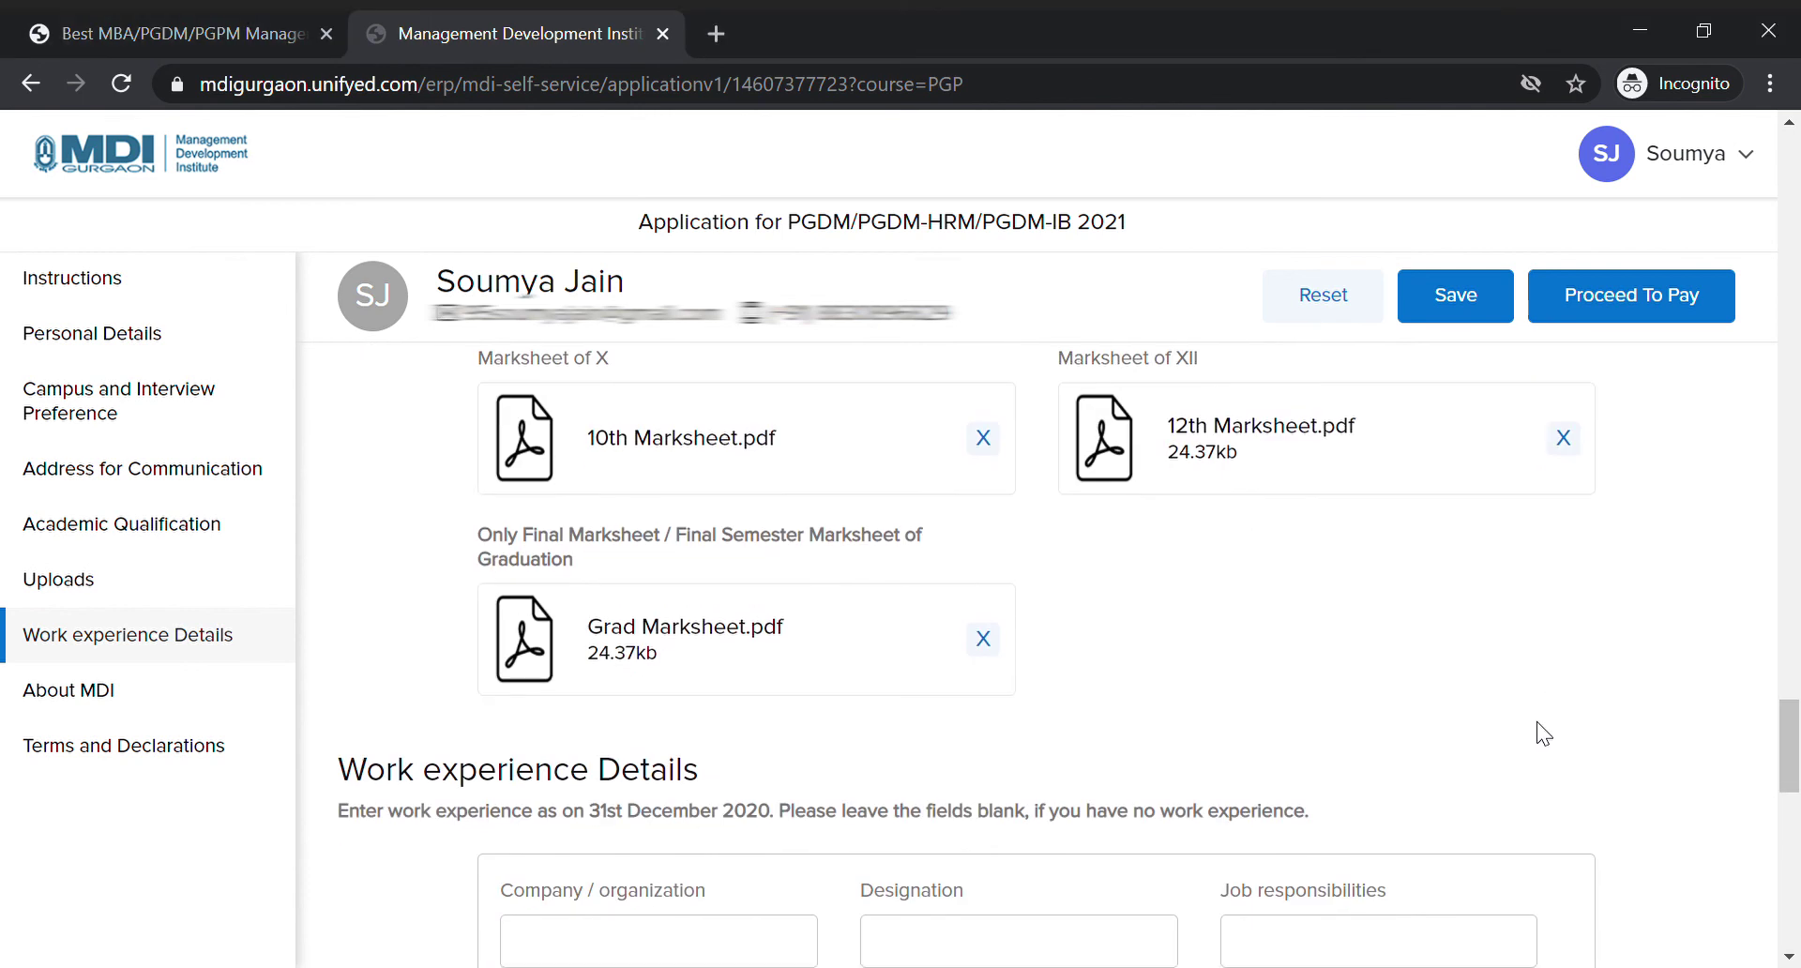
Enter work experience company CompanyName, designation Designation and job responsibilities JR
scroll(1332, 657, "down", 1)
scroll(1311, 604, "down", 1)
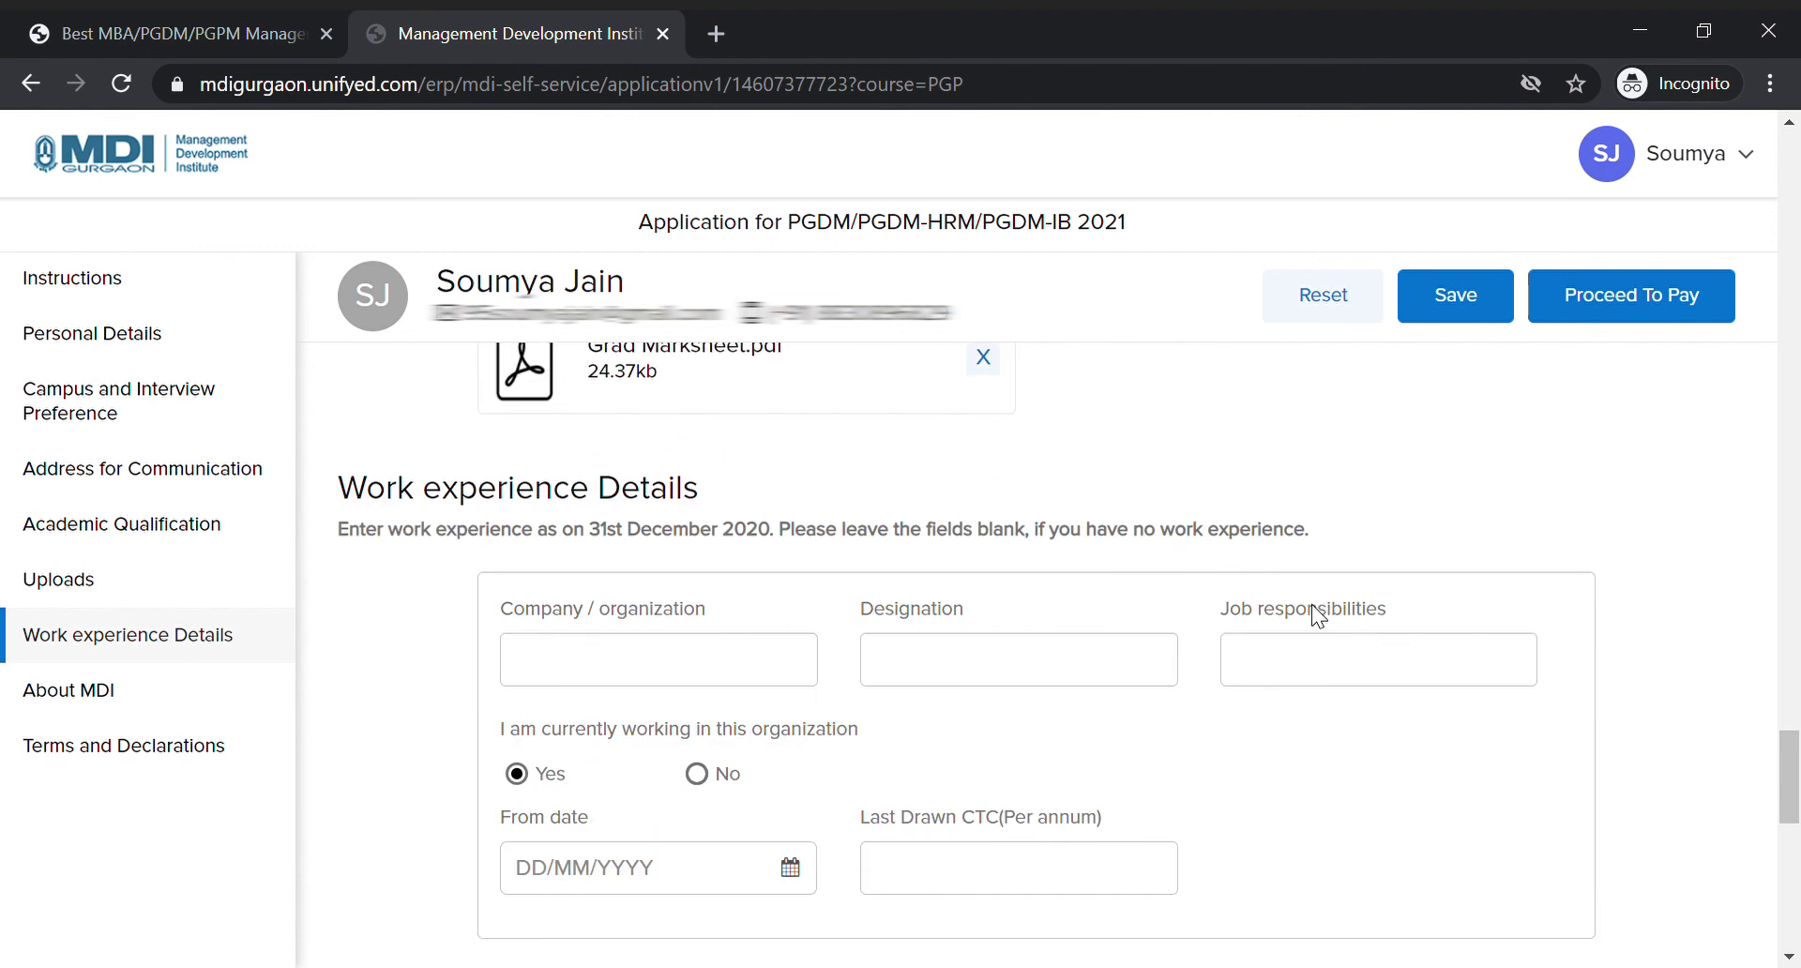
left_click(738, 668)
type("CompanyName")
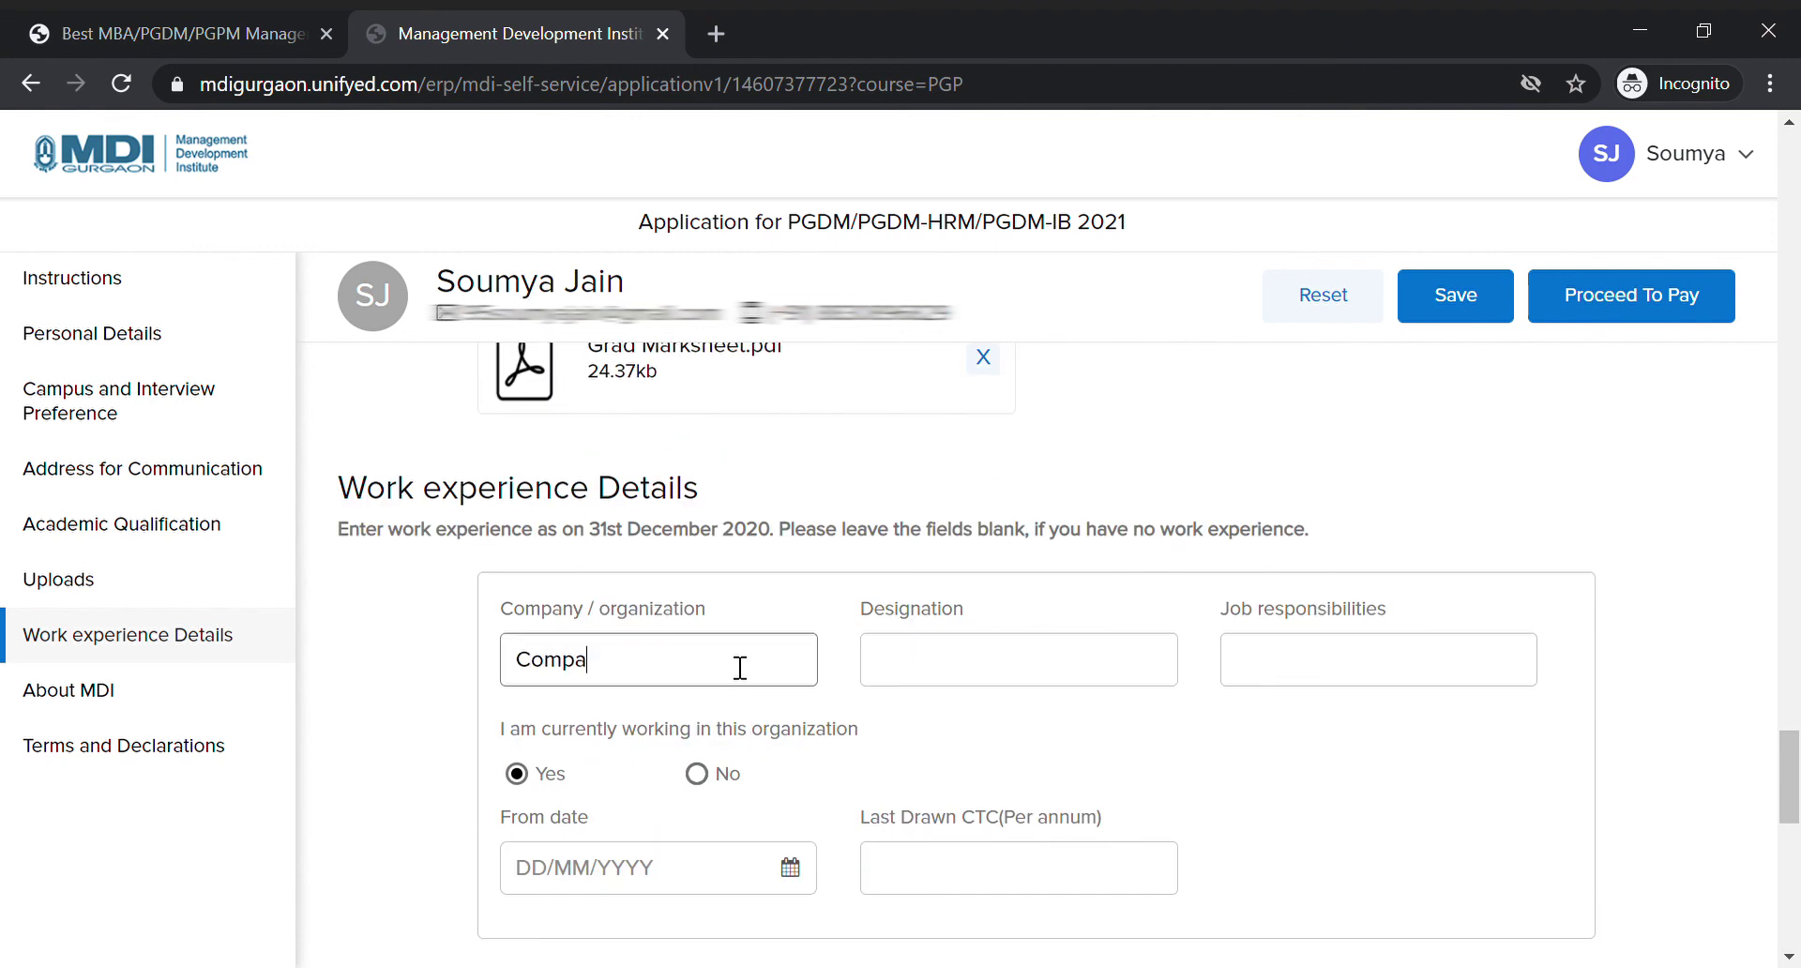
left_click(959, 683)
type("Designation")
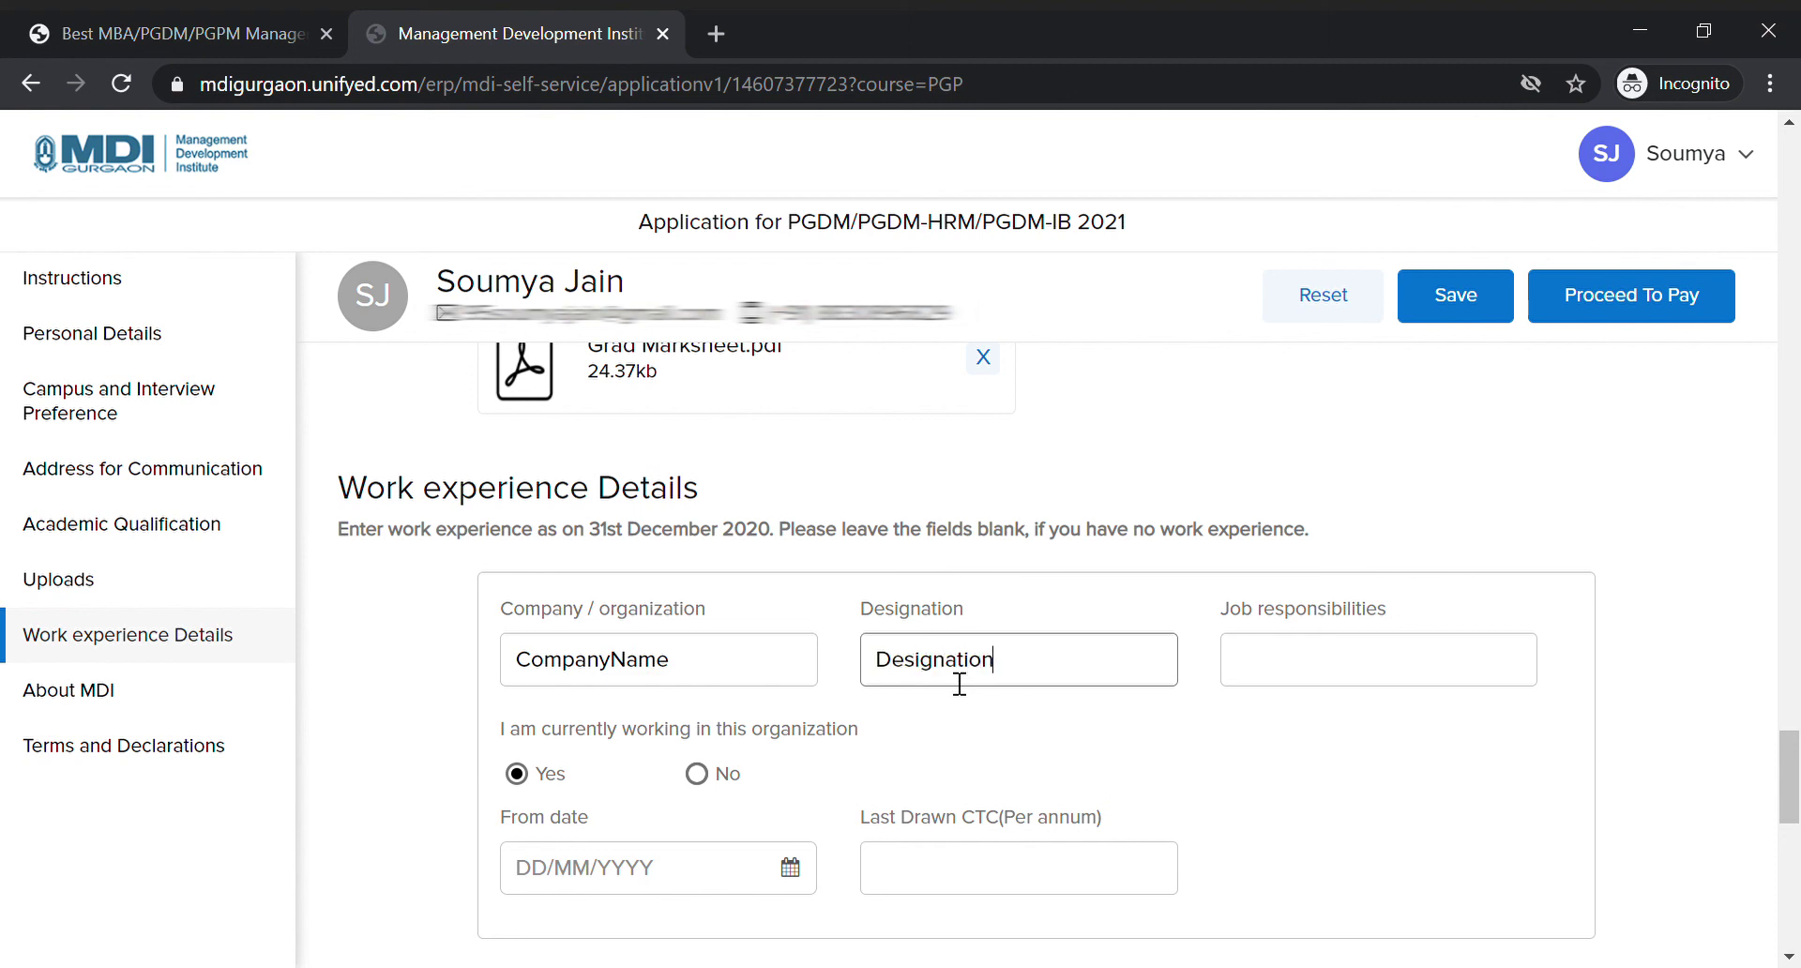
left_click(1354, 663)
type("JR")
Set the work start date to 10/06/2019 and last drawn CTC to 1200000
scroll(1326, 728, "down", 2)
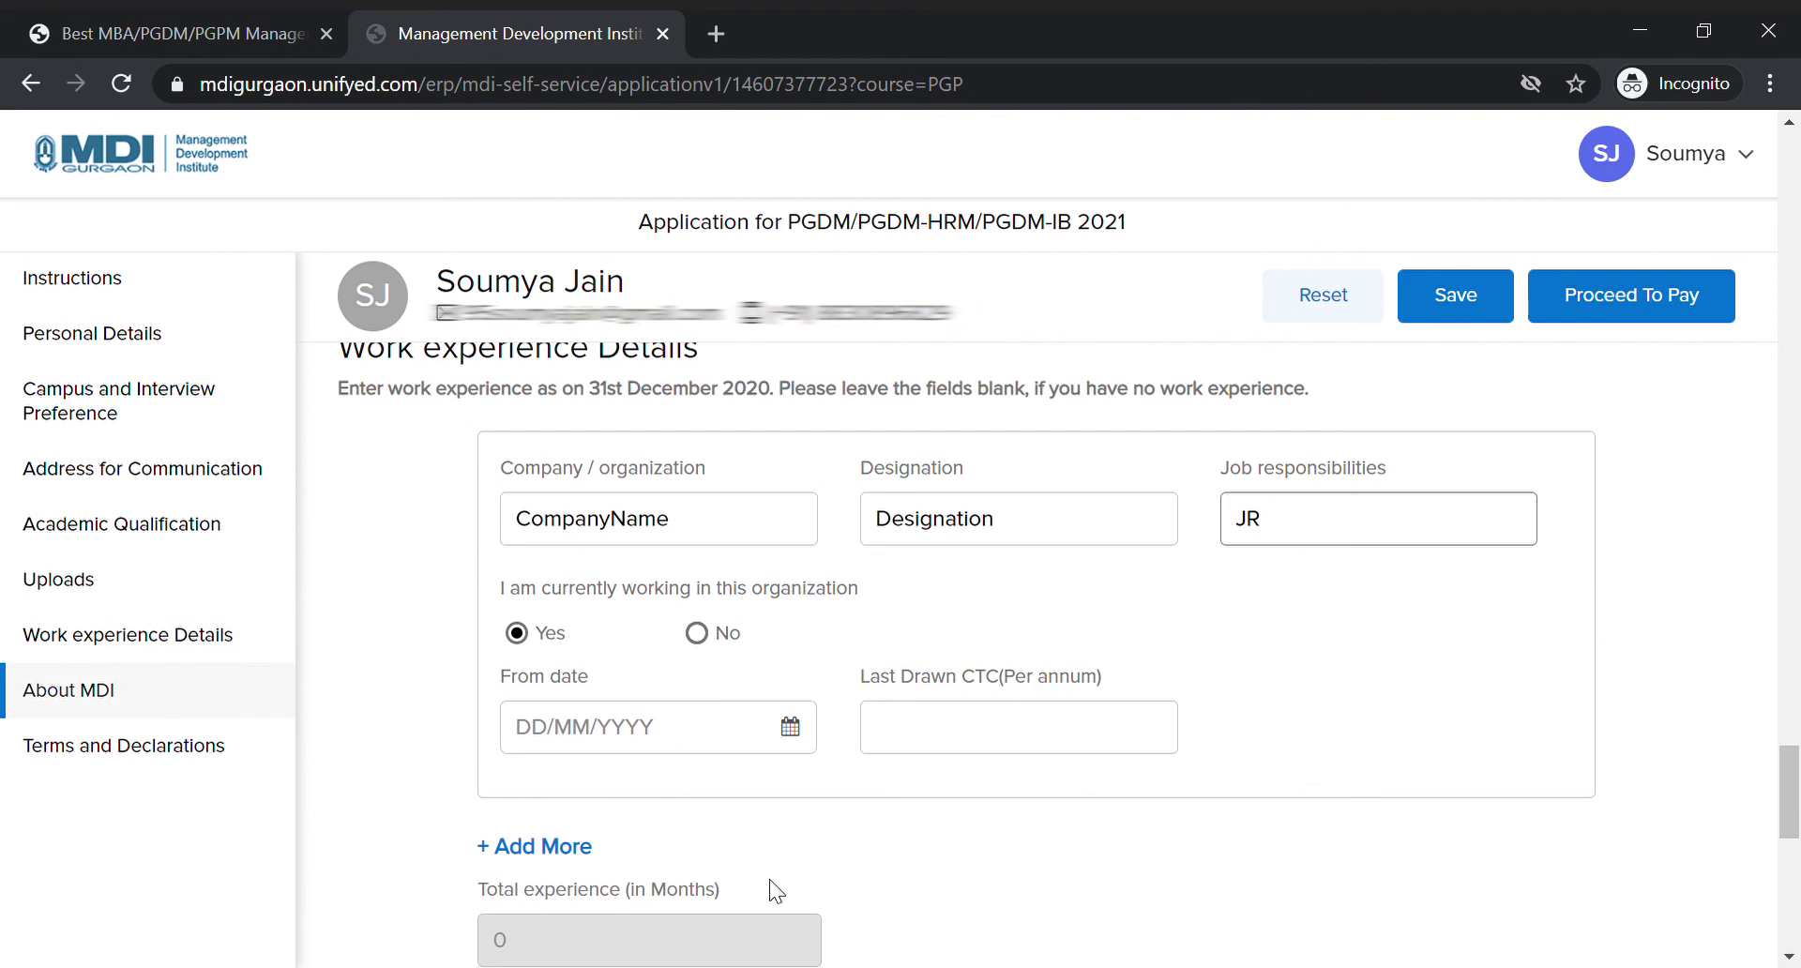
left_click(790, 725)
scroll(743, 768, "down", 2)
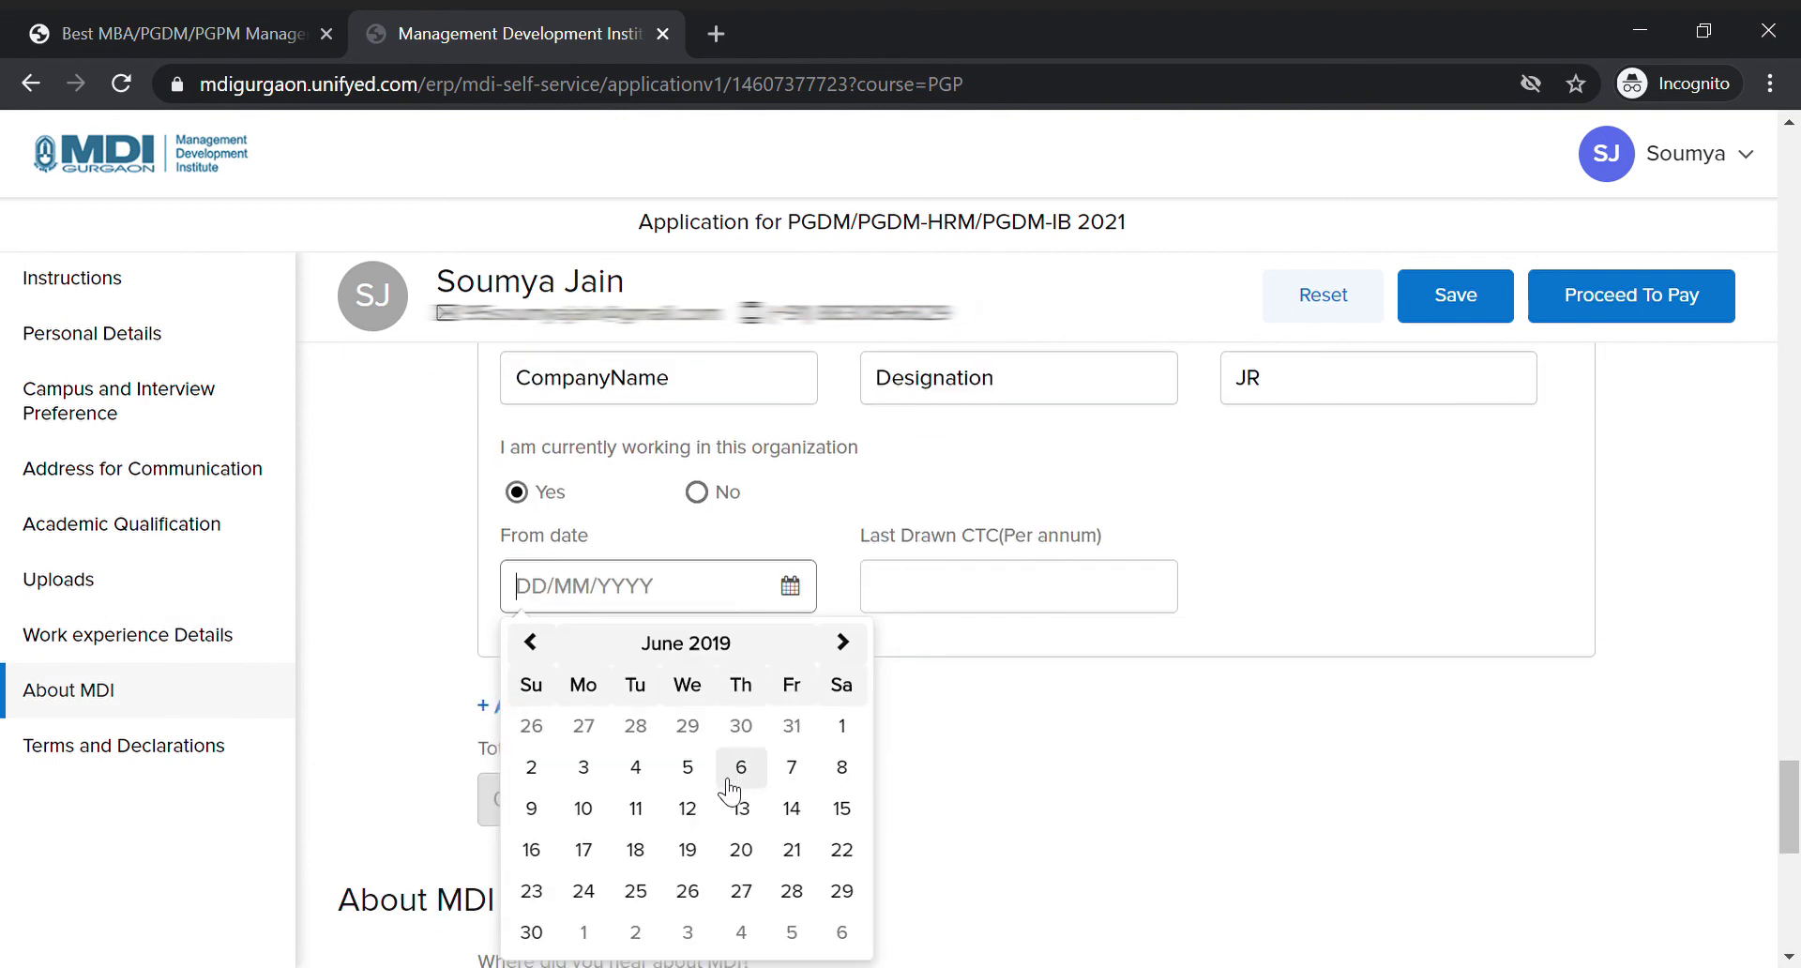
left_click(583, 809)
left_click(1042, 598)
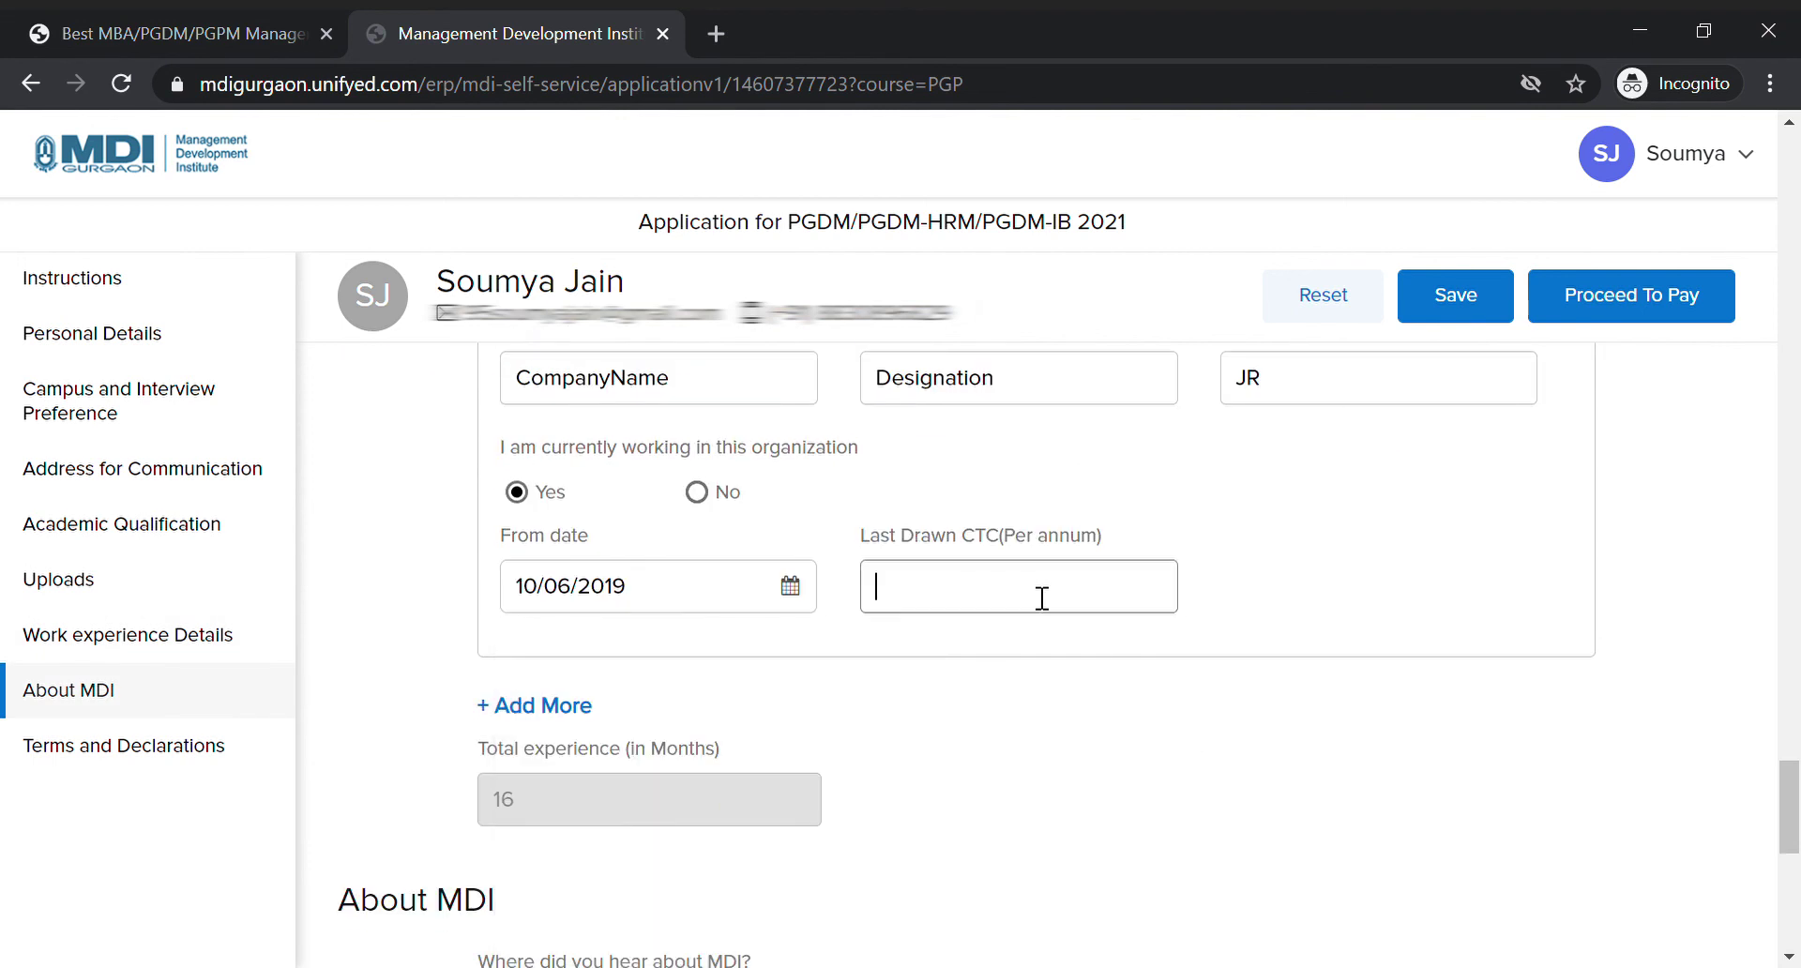
type("1200000")
left_click(1166, 802)
Answer Friends/Colleagues/Relatives for how you heard about MDI
scroll(1429, 674, "up", 1)
scroll(1438, 660, "down", 4)
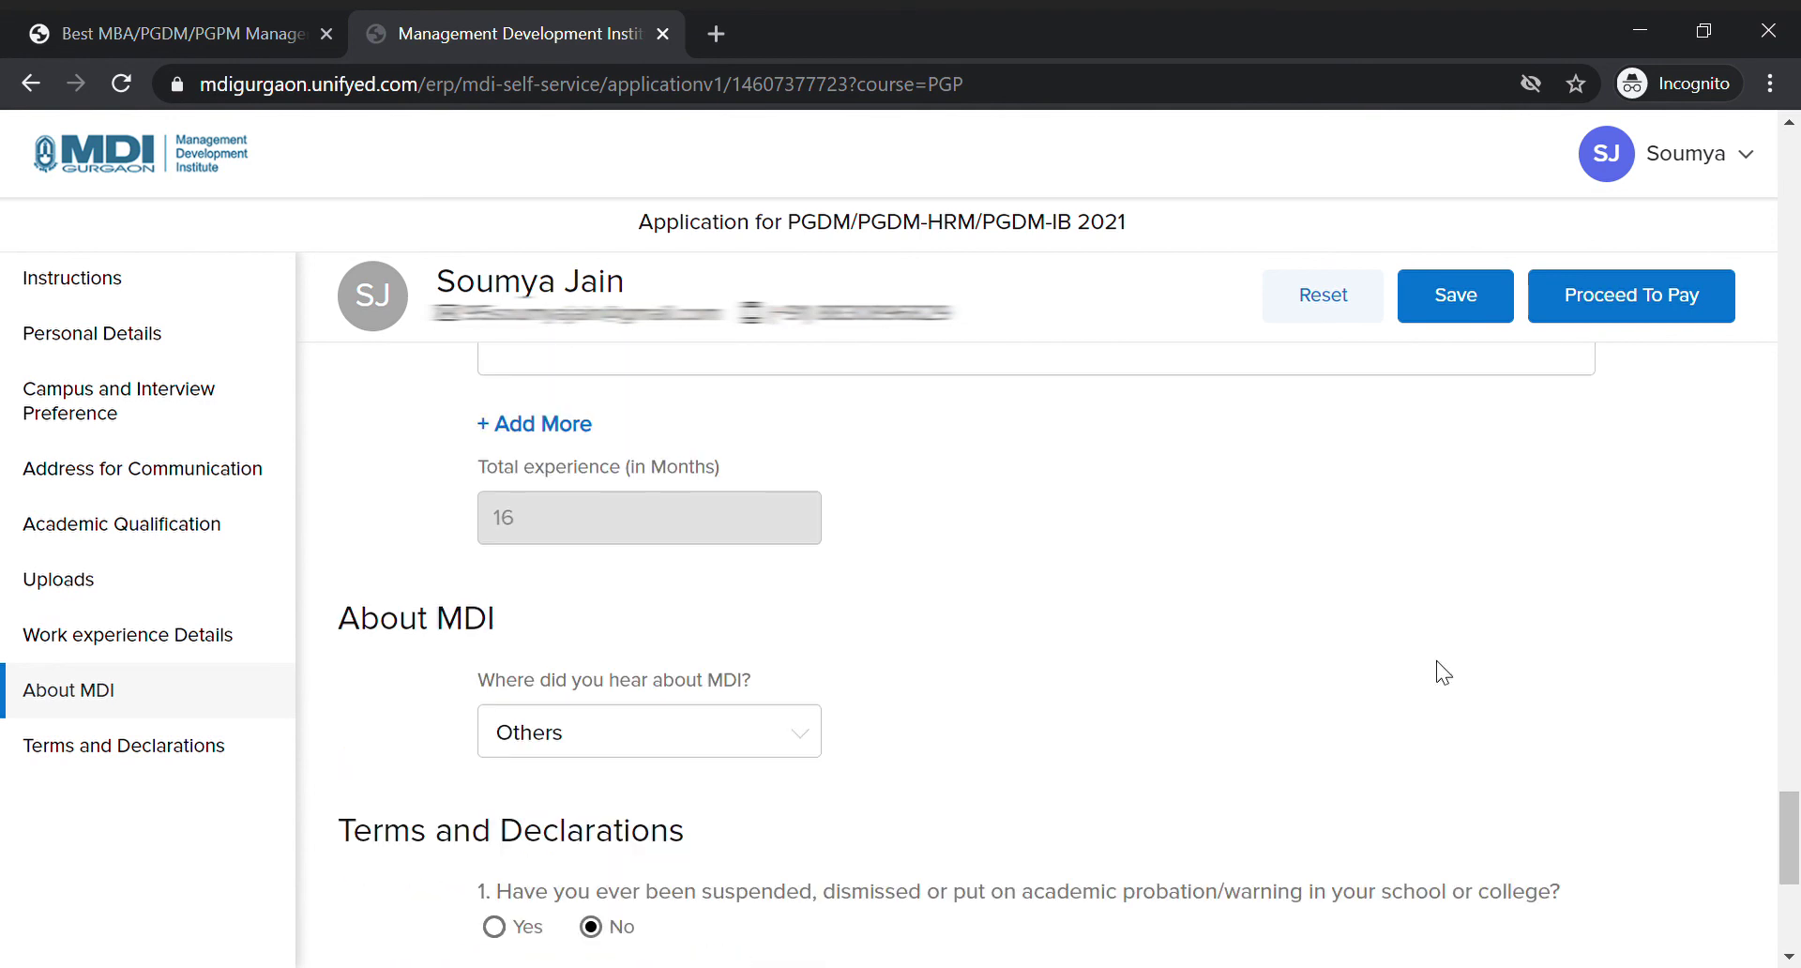
left_click(780, 605)
scroll(697, 702, "up", 3)
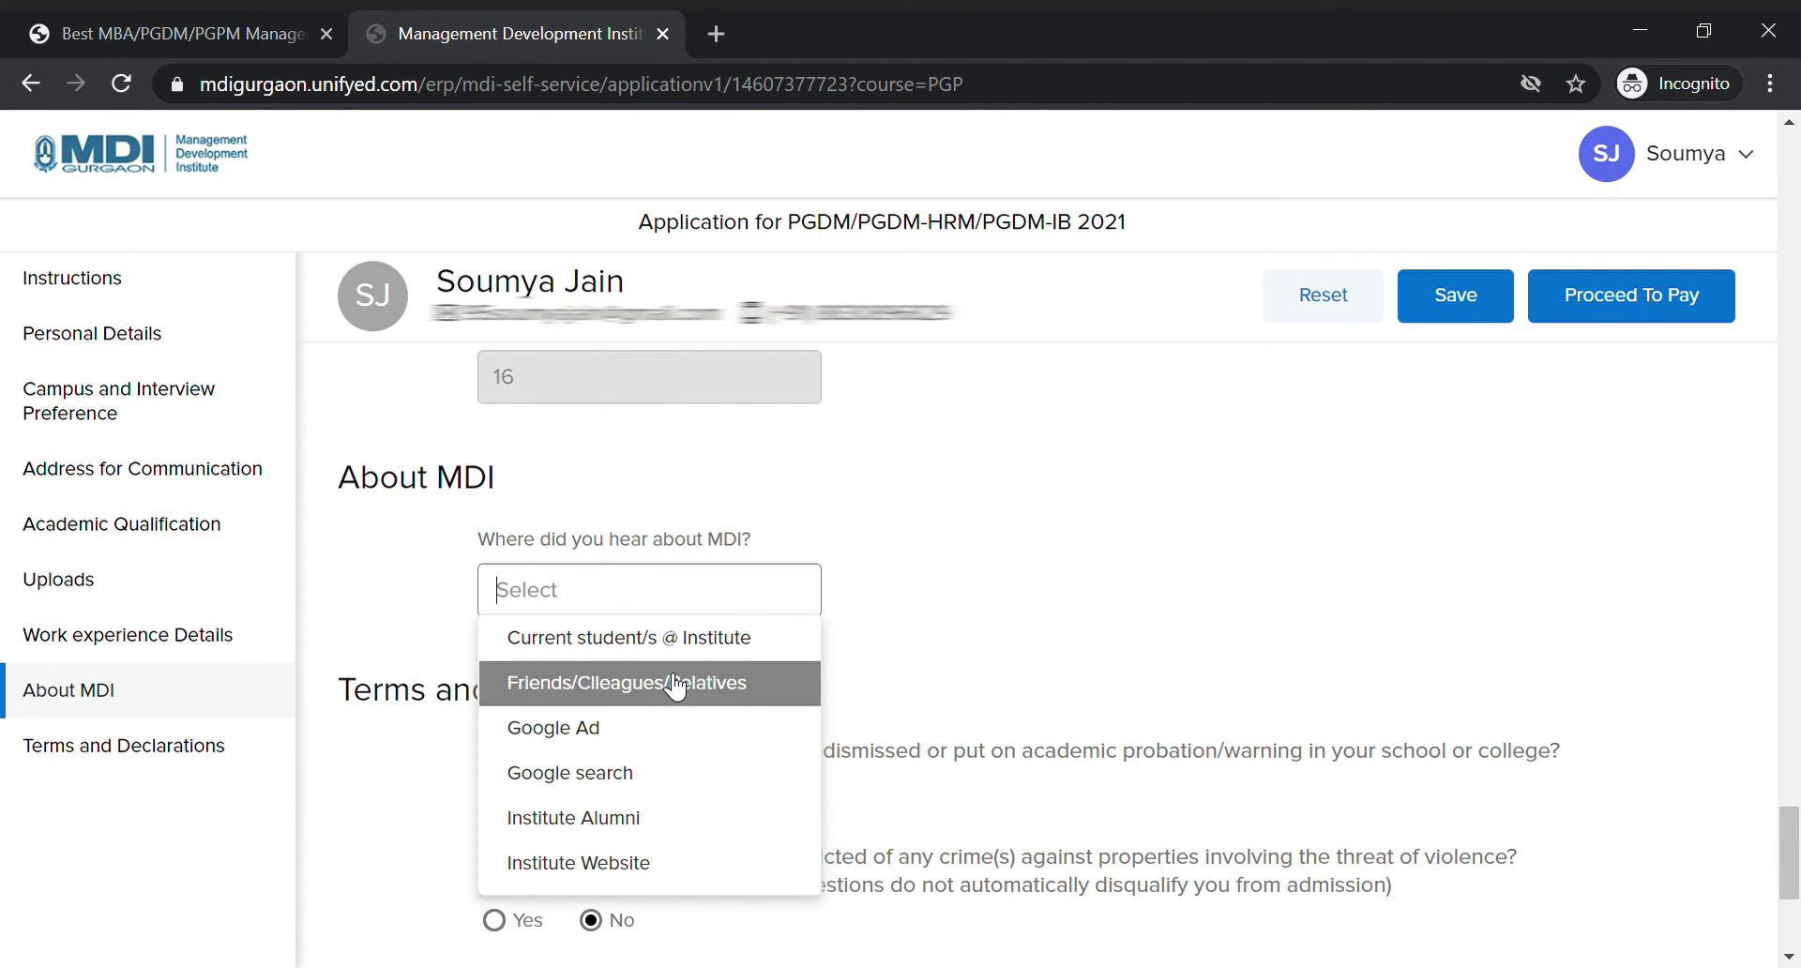
left_click(709, 685)
Accept the certification declaration and save the application to show its preview
scroll(1178, 566, "down", 1)
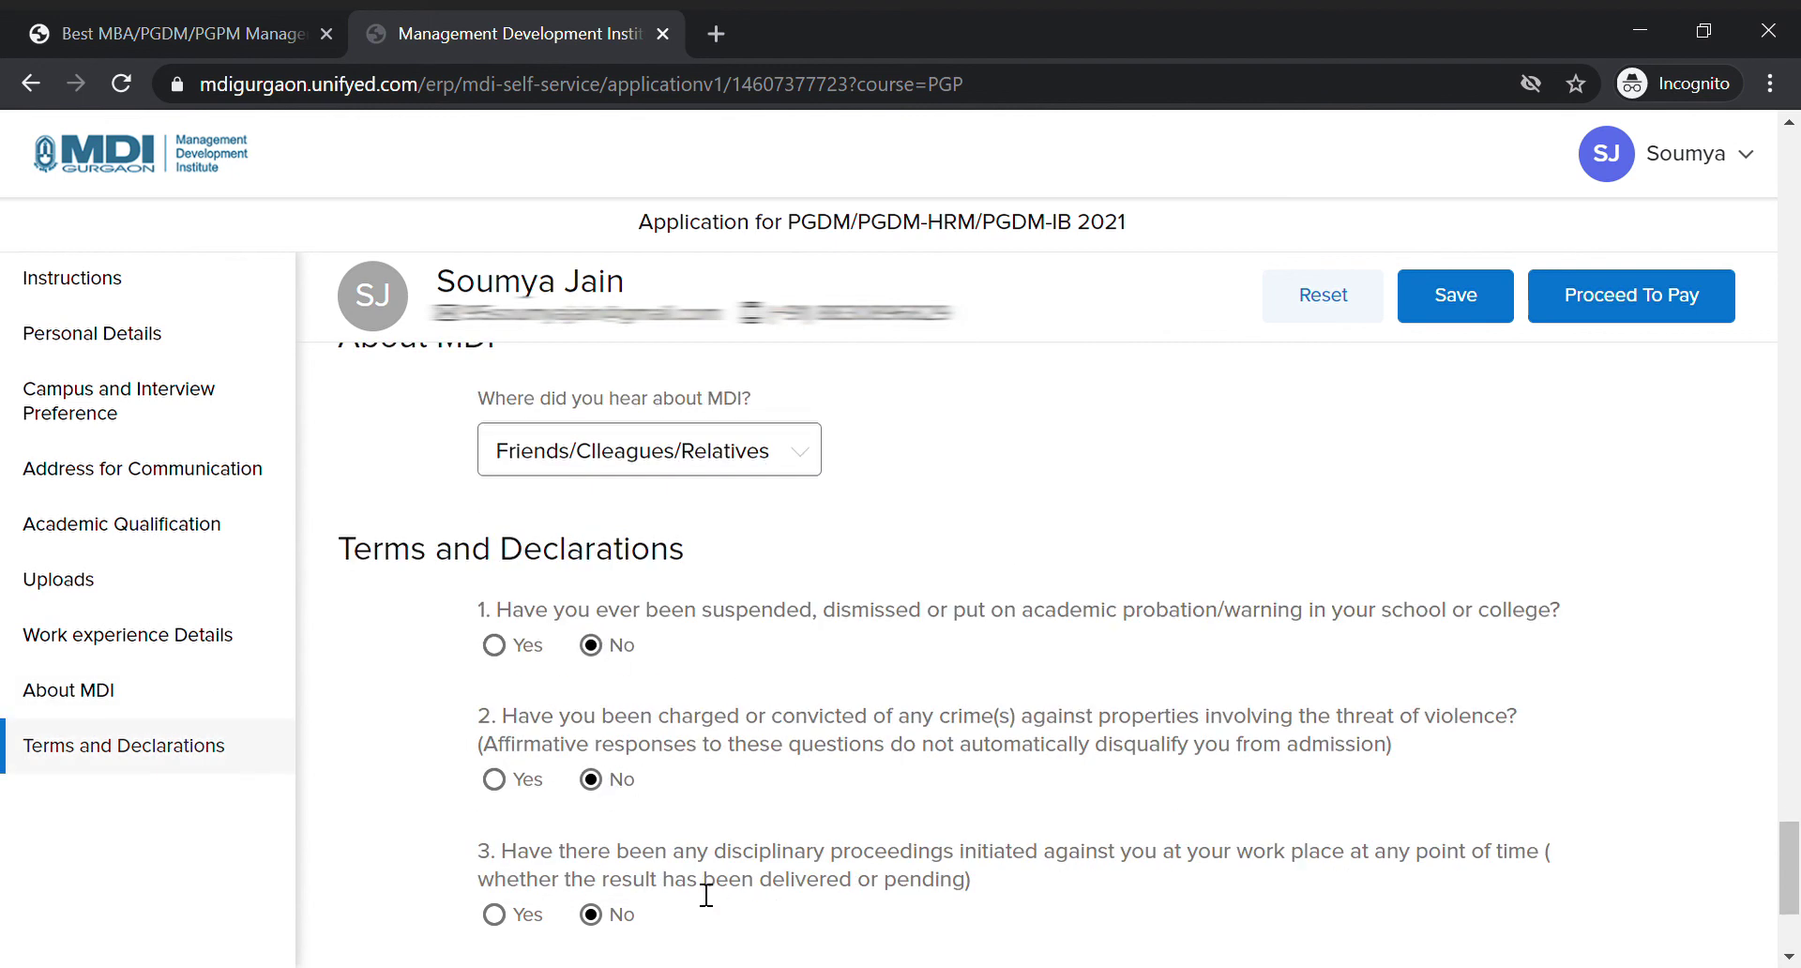
scroll(758, 867, "down", 1)
scroll(1195, 655, "down", 1)
left_click(488, 704)
left_click(1453, 297)
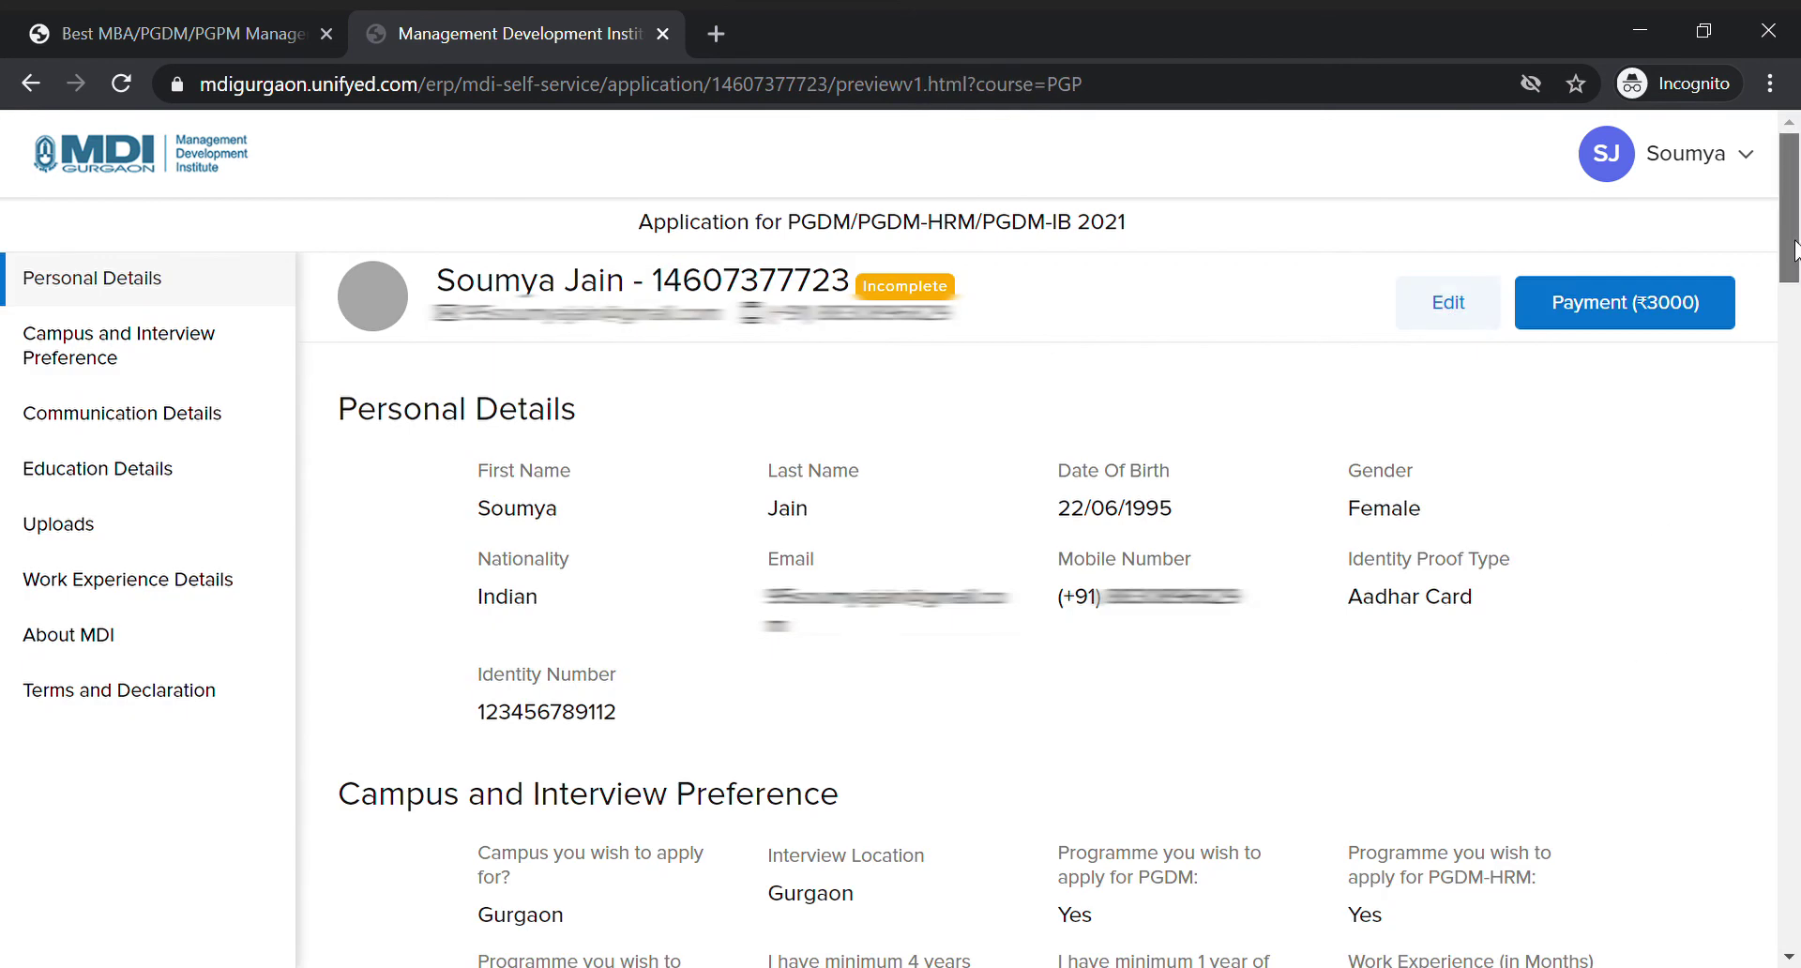
scroll(1787, 300, "down", 2)
left_click_drag(1785, 281, 1635, 907)
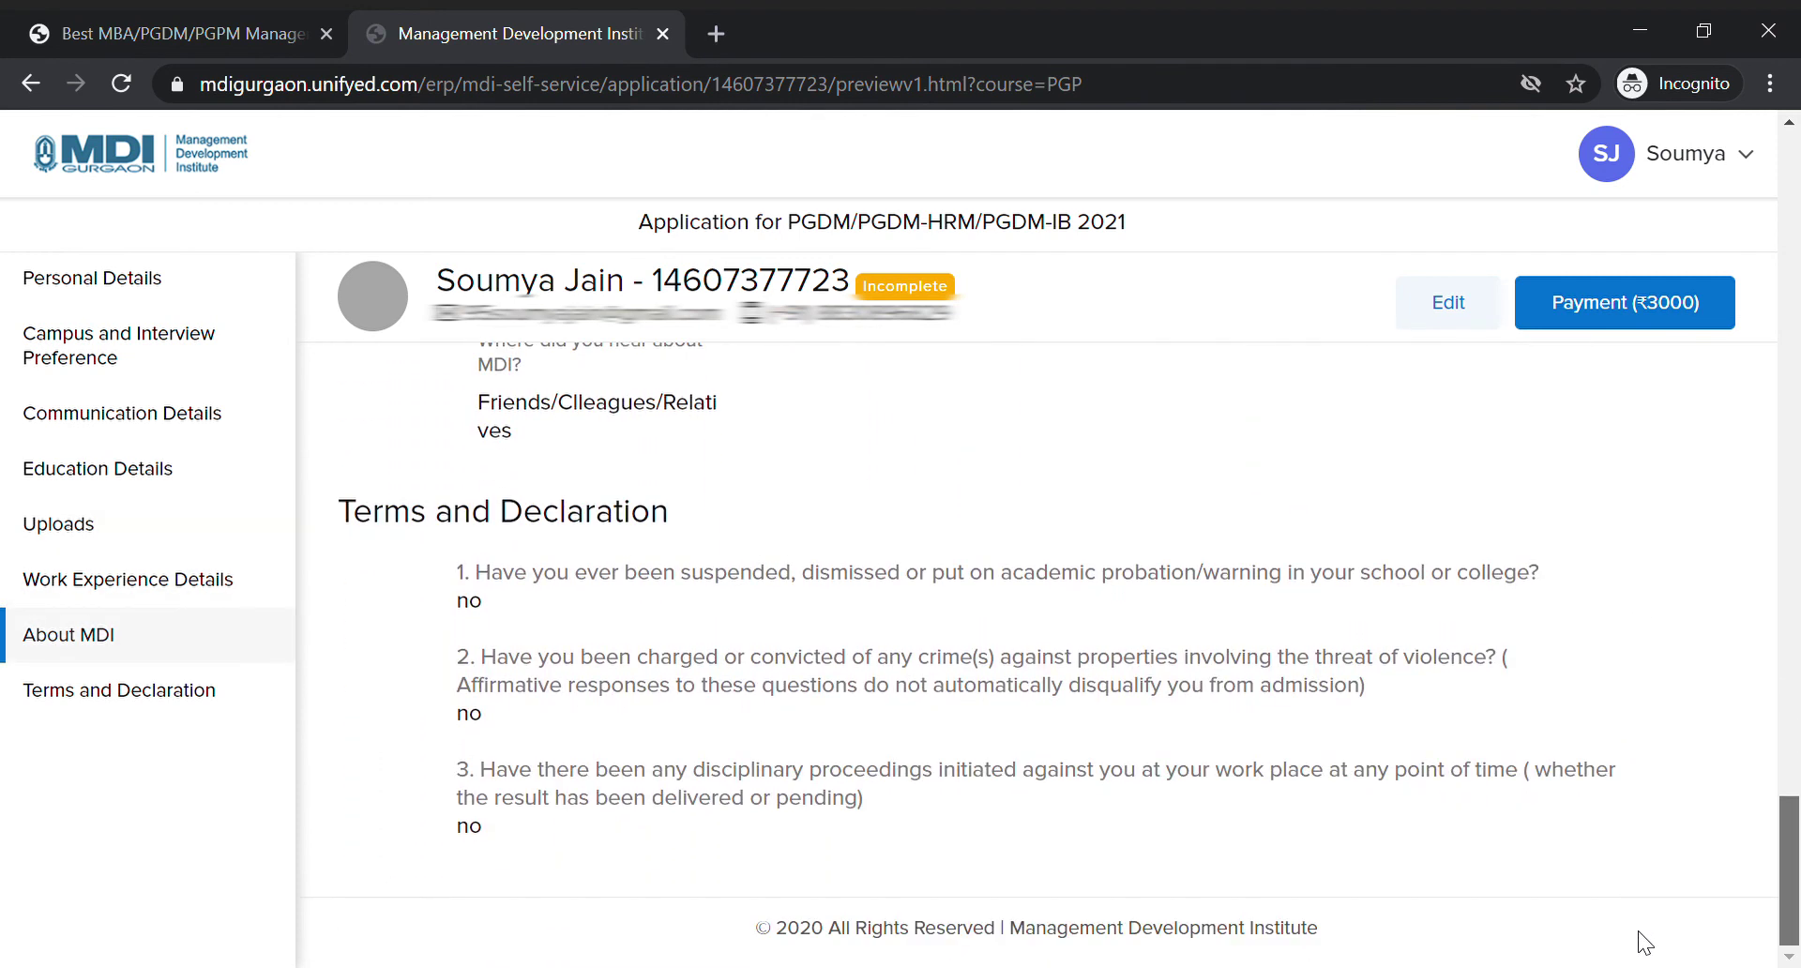
left_click_drag(1786, 822, 1787, 178)
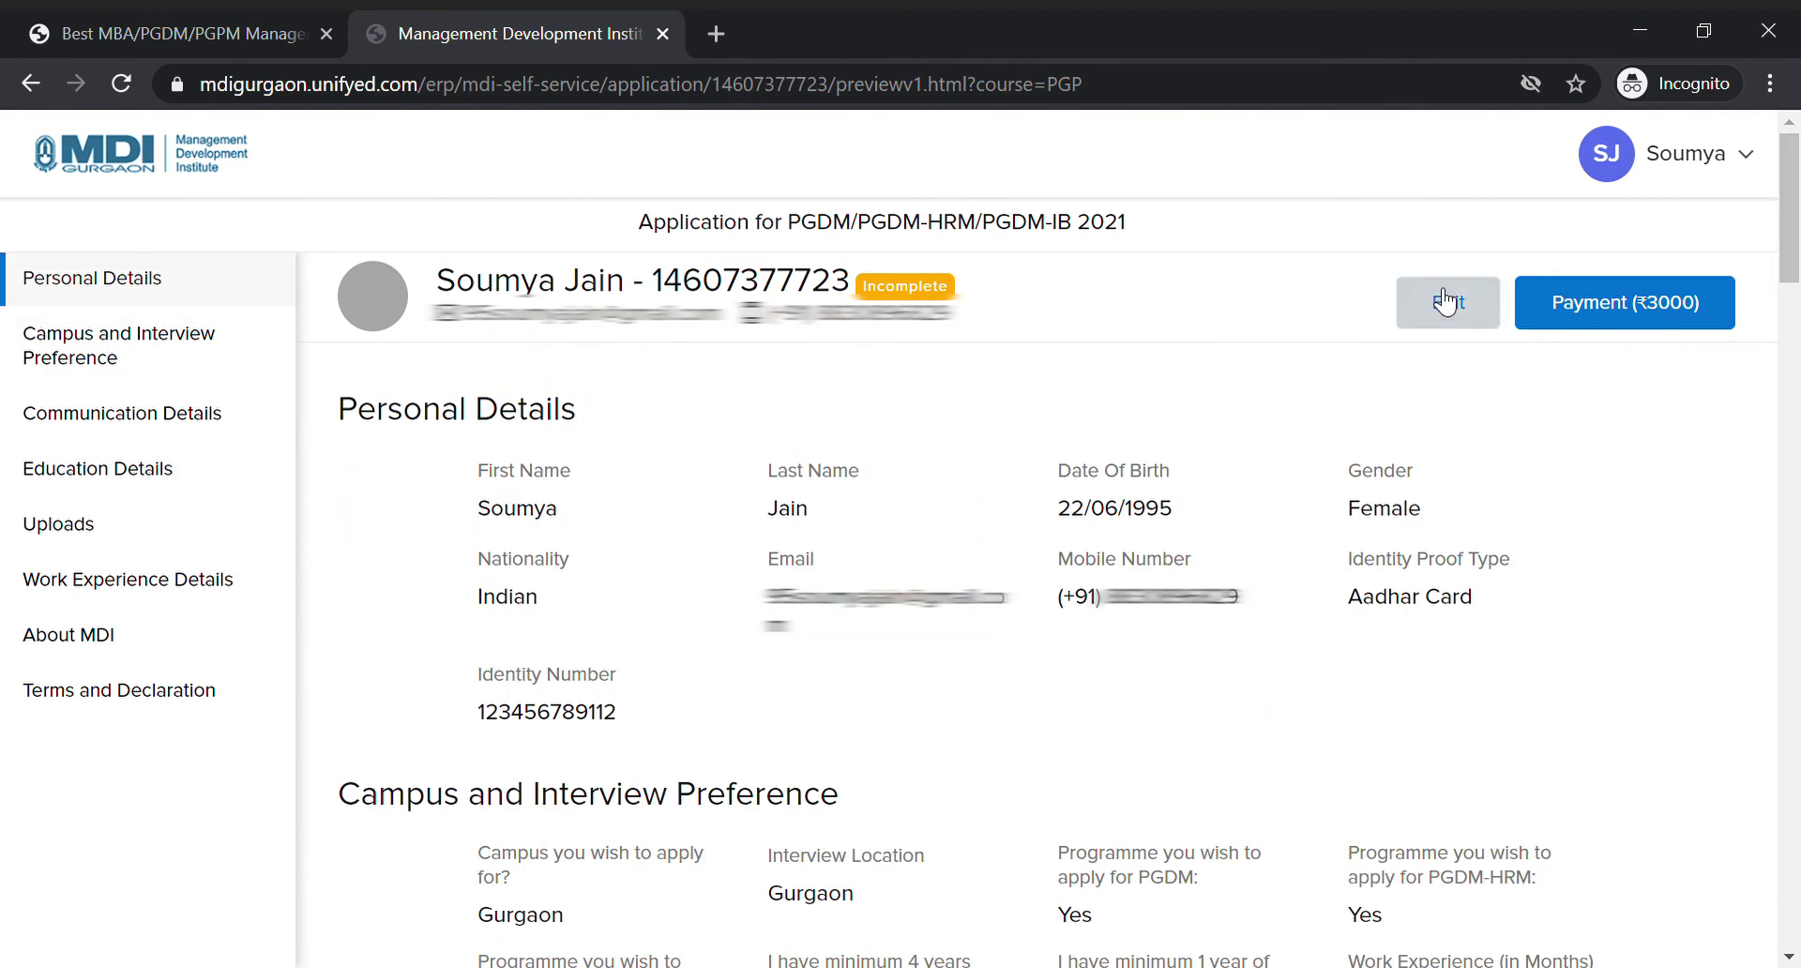